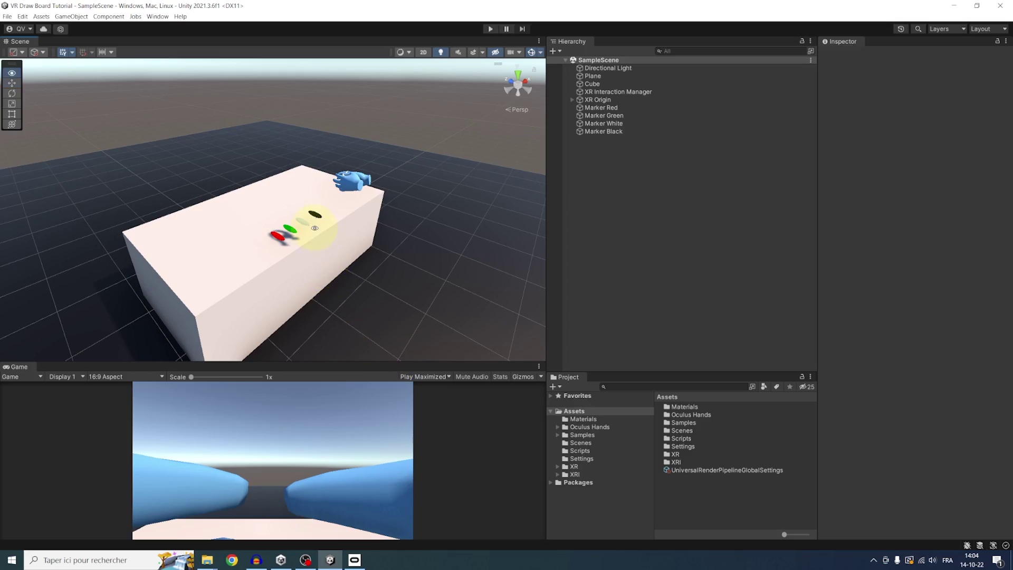
# - Orbit the scene and frame the four markers to inspect them beside the box
pyautogui.moveTo(314, 228)
pyautogui.keyDown('alt'); pyautogui.mouseDown()
pyautogui.moveTo(323, 242)
pyautogui.moveTo(314, 209)
pyautogui.mouseUp(); pyautogui.keyUp('alt')
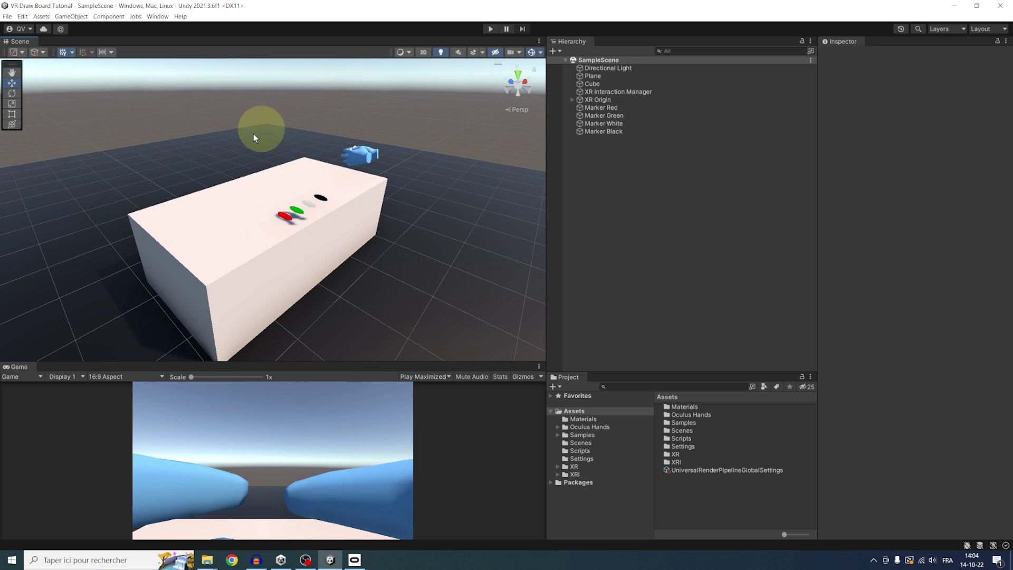
pyautogui.keyDown('alt'); pyautogui.moveTo(396, 230); pyautogui.dragTo(438, 195); pyautogui.keyUp('alt')
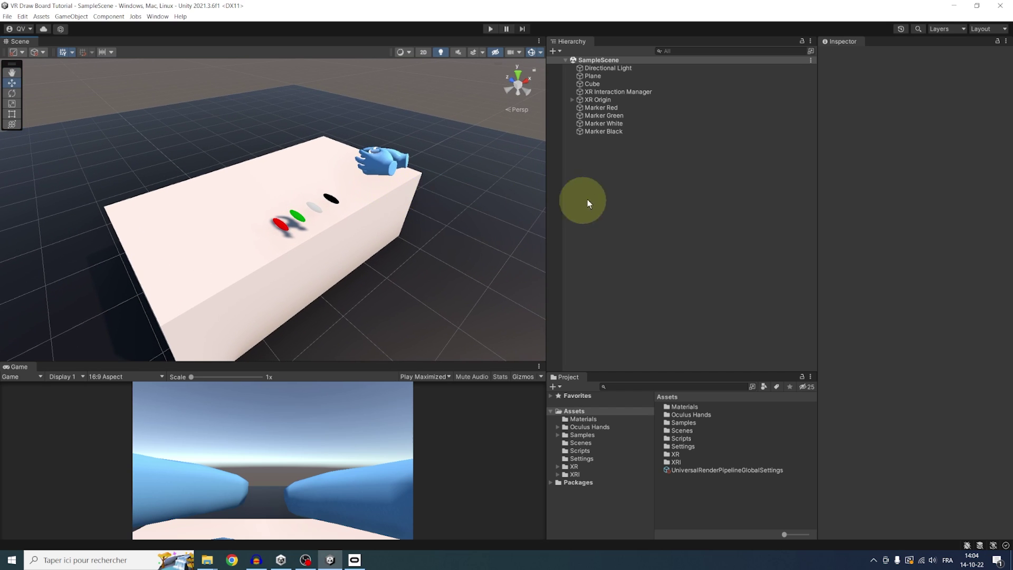
pyautogui.click(604, 101)
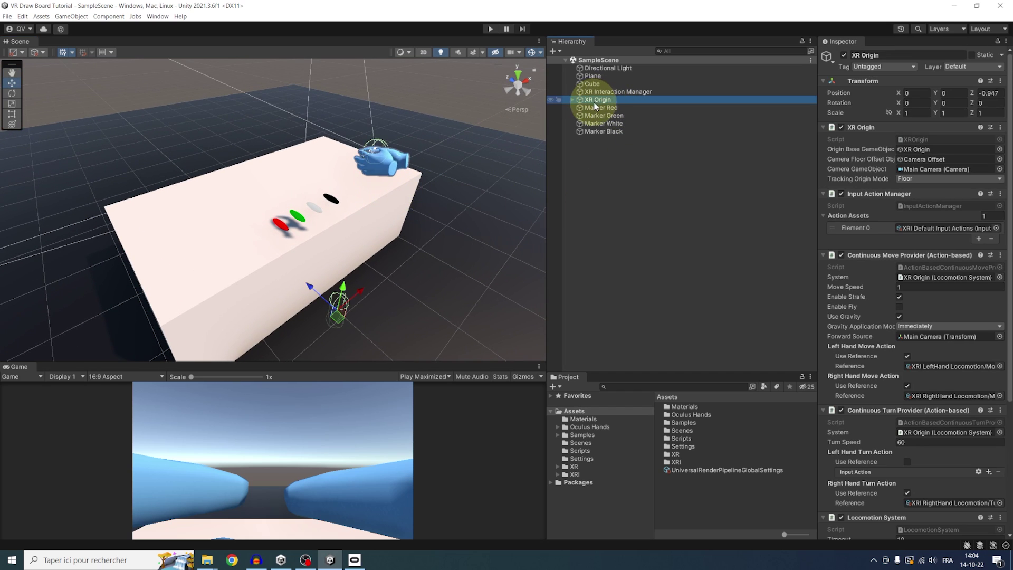
pyautogui.click(601, 108)
pyautogui.keyDown('shift'); pyautogui.click(608, 130); pyautogui.keyUp('shift')
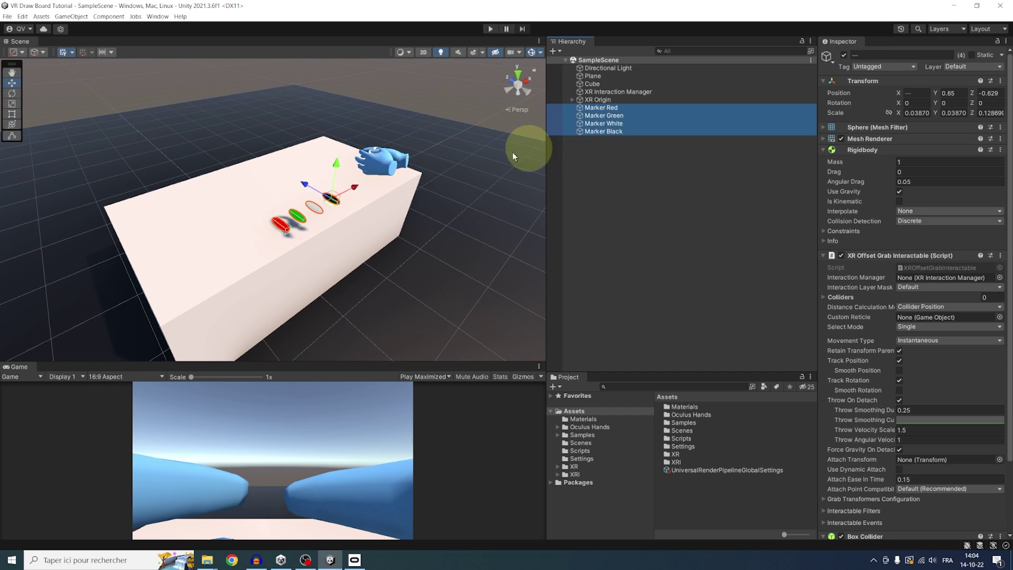
pyautogui.press('f')
pyautogui.moveTo(470, 163)
pyautogui.keyDown('alt'); pyautogui.mouseDown()
pyautogui.moveTo(276, 188)
pyautogui.moveTo(144, 145)
pyautogui.moveTo(253, 199)
pyautogui.moveTo(418, 206)
pyautogui.moveTo(388, 248)
pyautogui.moveTo(395, 245)
pyautogui.moveTo(358, 244)
pyautogui.moveTo(339, 197)
pyautogui.moveTo(335, 219)
pyautogui.mouseUp(); pyautogui.keyUp('alt')
pyautogui.scroll(-5, 387, 248)
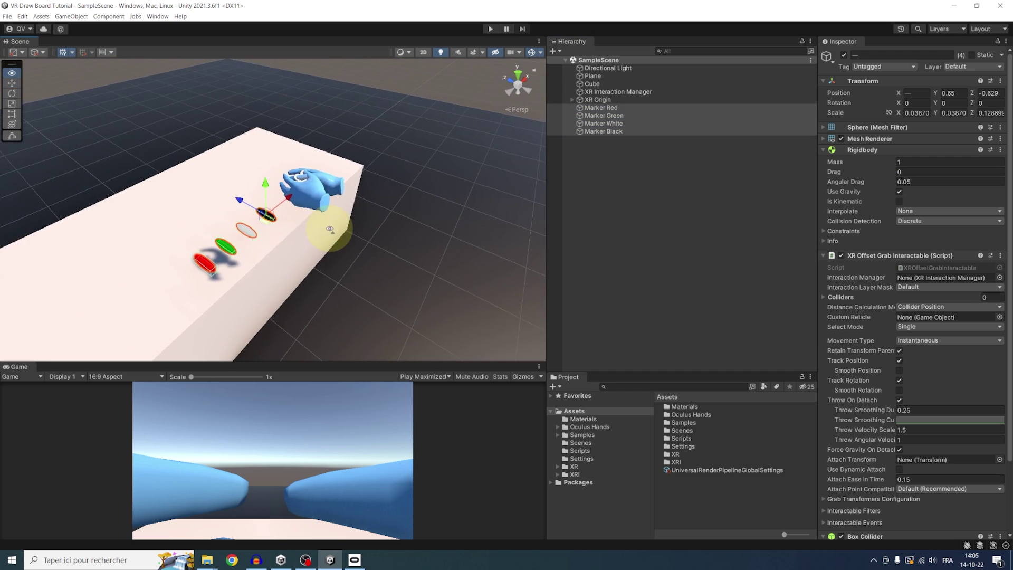
pyautogui.click(617, 215)
pyautogui.keyDown('alt'); pyautogui.moveTo(418, 228); pyautogui.dragTo(382, 251); pyautogui.keyUp('alt')
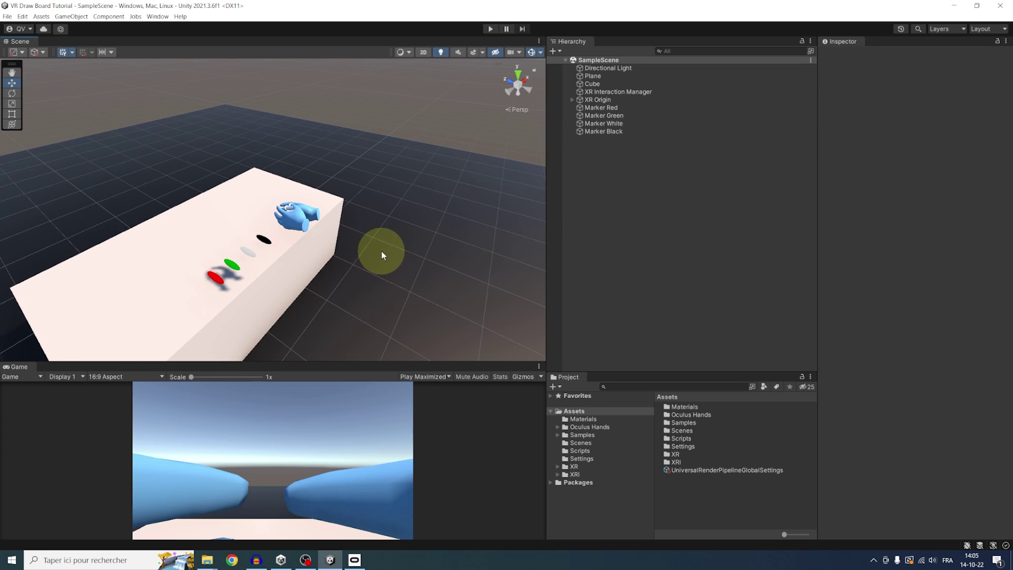
# - Create a plane named Draw Canvas and scale it to 0.1
pyautogui.rightClick(586, 161)
pyautogui.moveTo(646, 275)
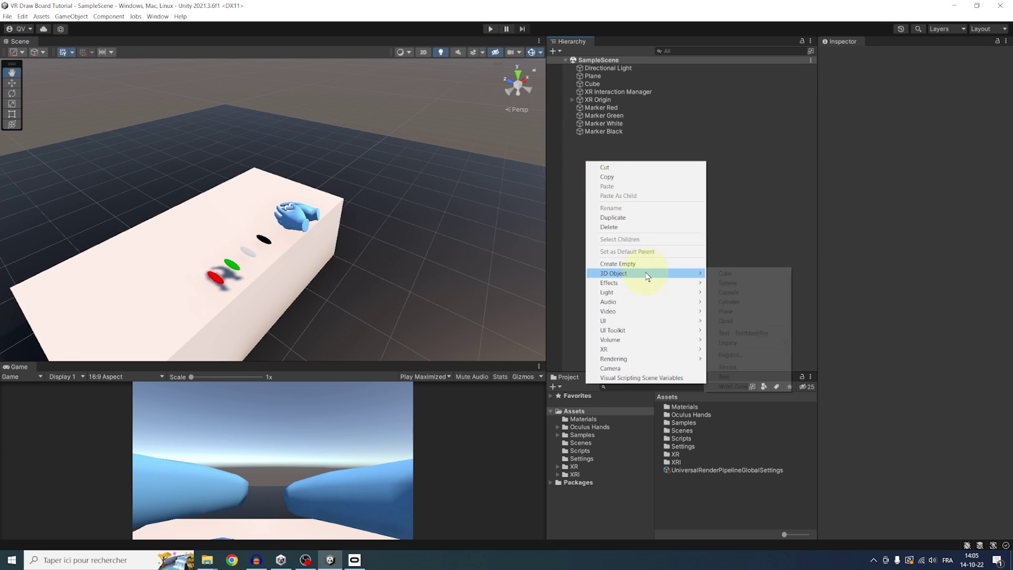
pyautogui.click(733, 311)
pyautogui.write('D')
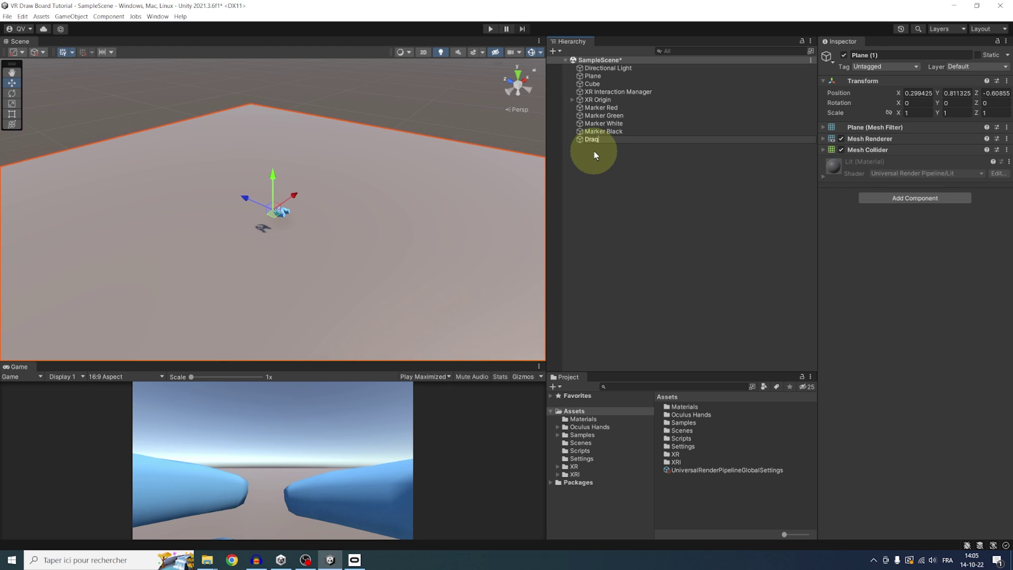
pyautogui.write('raw Canvas')
pyautogui.press('Return')
pyautogui.press('r')
pyautogui.moveTo(274, 211)
pyautogui.mouseDown()
pyautogui.moveTo(316, 198)
pyautogui.moveTo(252, 221)
pyautogui.mouseUp()
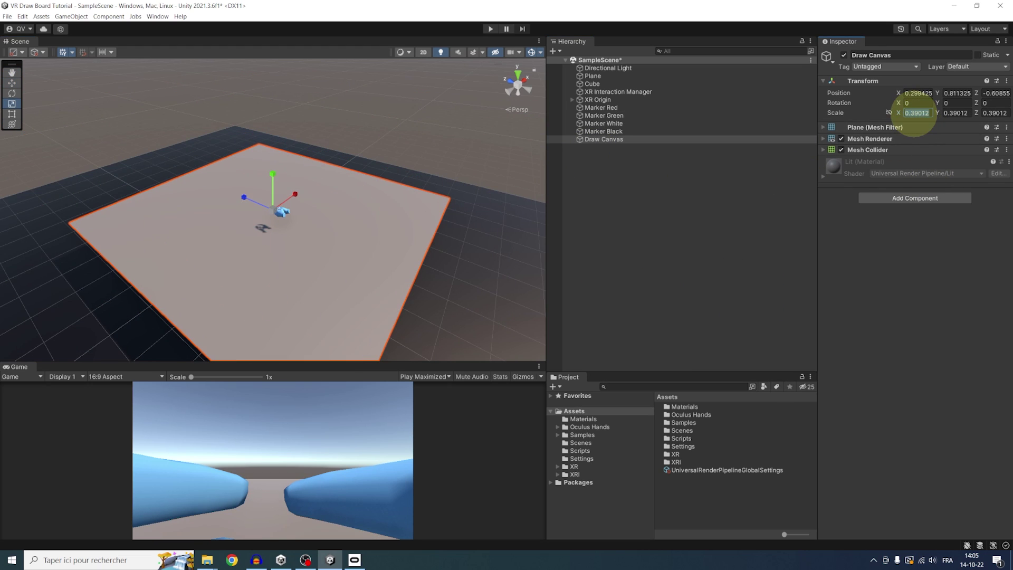
pyautogui.write('.1')
pyautogui.press('Tab')
pyautogui.write('.1')
pyautogui.press('Tab')
pyautogui.write('.1')
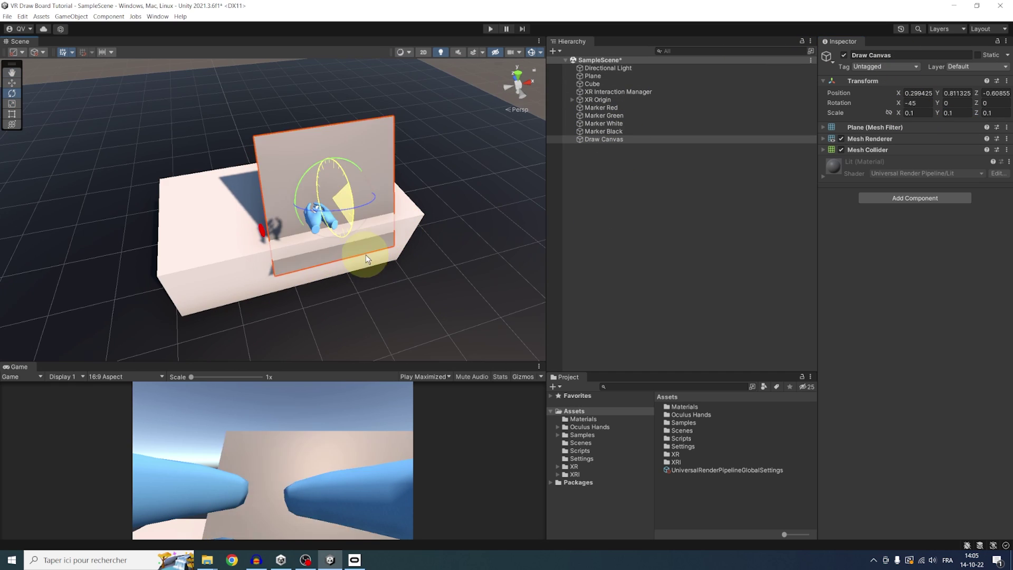
# - Stand the Draw Canvas upright and move it beside the box, facing it
pyautogui.moveTo(366, 255); pyautogui.dragTo(294, 252)
pyautogui.press('w')
pyautogui.moveTo(429, 232)
pyautogui.mouseDown()
pyautogui.moveTo(433, 267)
pyautogui.moveTo(429, 256)
pyautogui.mouseUp()
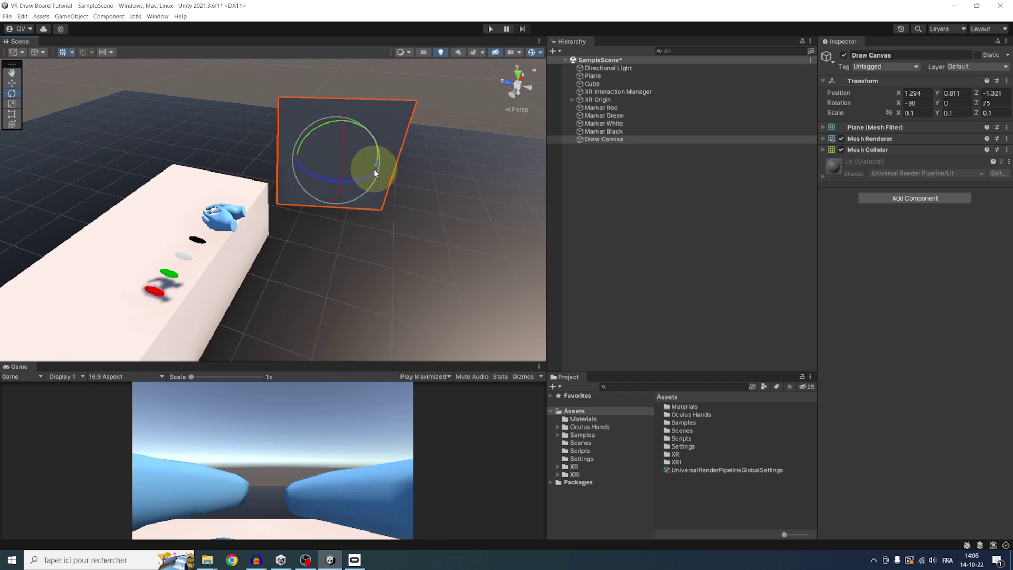
pyautogui.moveTo(374, 168); pyautogui.dragTo(351, 191)
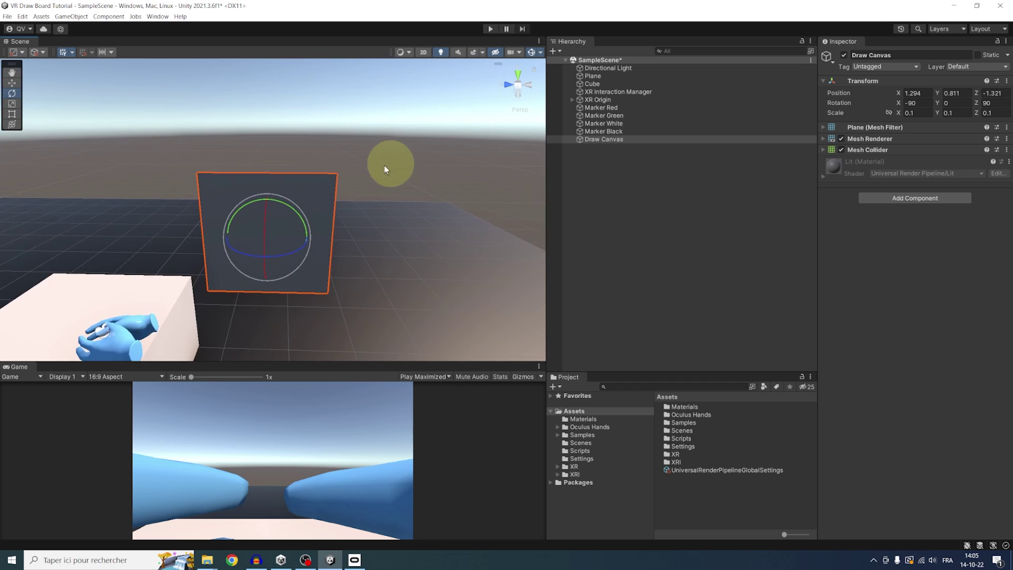
pyautogui.click(599, 175)
# - Add a child camera to Draw Canvas and name it Draw Camera
pyautogui.rightClick(593, 139)
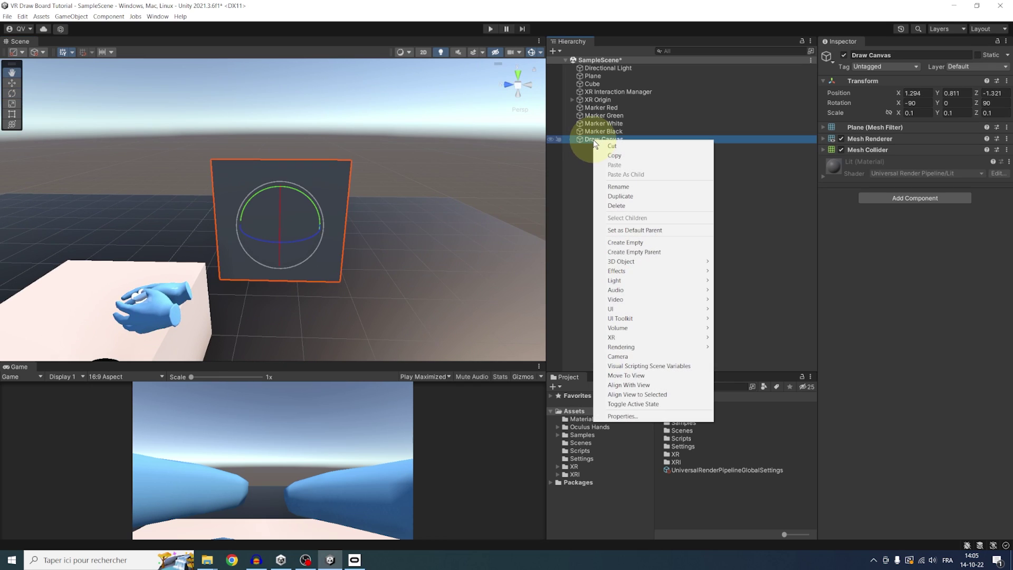
pyautogui.click(625, 354)
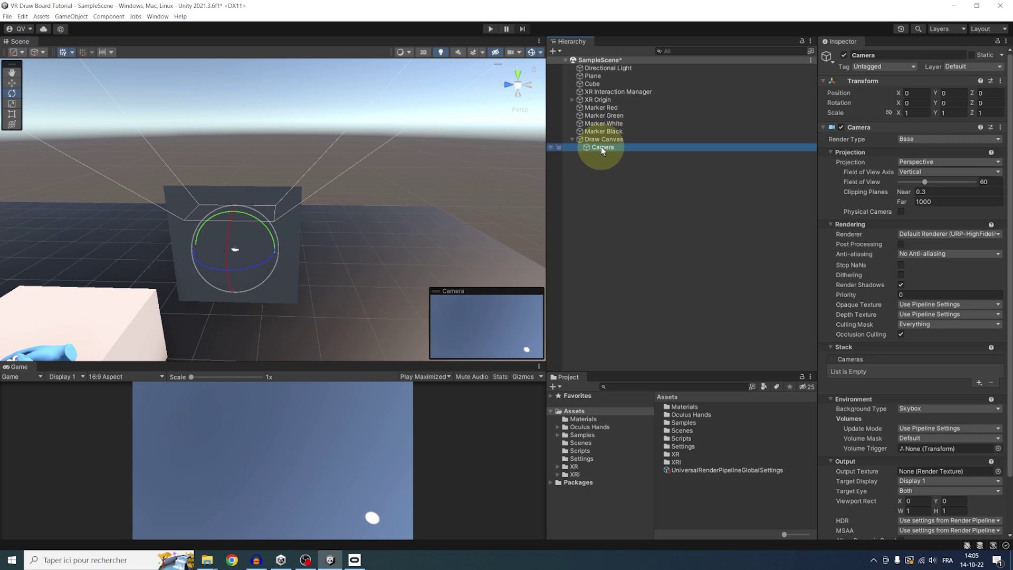
pyautogui.click(602, 147)
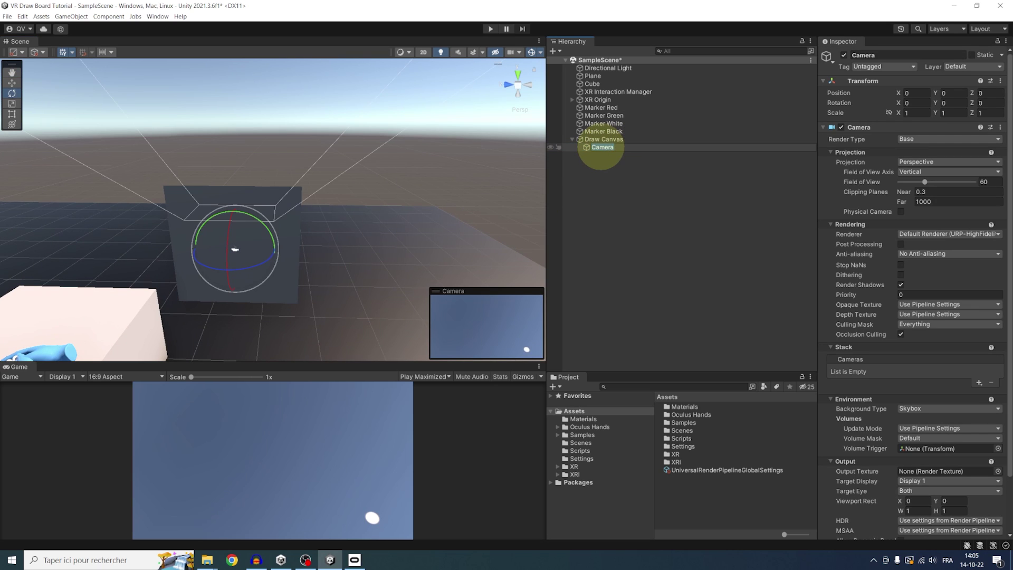
pyautogui.write('Draw')
pyautogui.press('Return')
# - Rotate the Draw Camera to point at the canvas and edit its Audio Listener component
pyautogui.moveTo(380, 226)
pyautogui.keyDown('alt'); pyautogui.mouseDown()
pyautogui.moveTo(324, 244)
pyautogui.moveTo(311, 225)
pyautogui.moveTo(259, 255)
pyautogui.moveTo(374, 160)
pyautogui.mouseUp(); pyautogui.keyUp('alt')
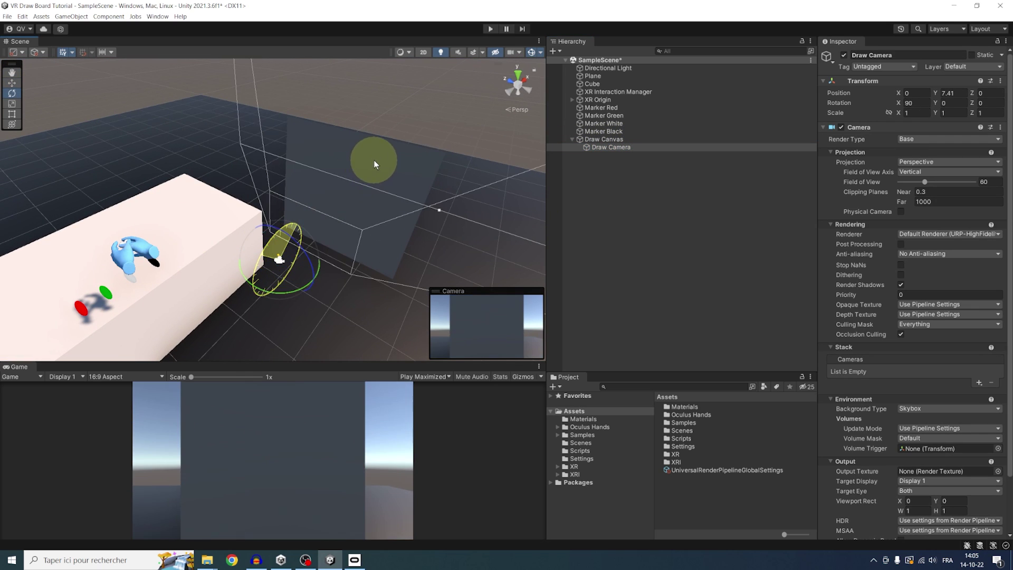
pyautogui.click(349, 223)
pyautogui.moveTo(349, 223)
pyautogui.keyDown('alt'); pyautogui.mouseDown()
pyautogui.moveTo(400, 227)
pyautogui.moveTo(436, 211)
pyautogui.mouseUp(); pyautogui.keyUp('alt')
pyautogui.click(602, 147)
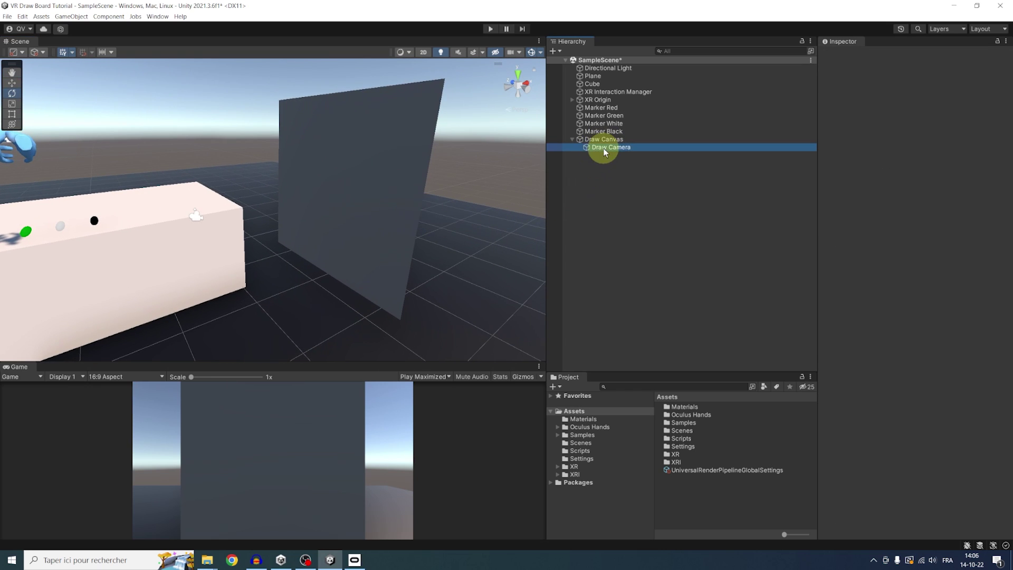
pyautogui.rightClick(872, 494)
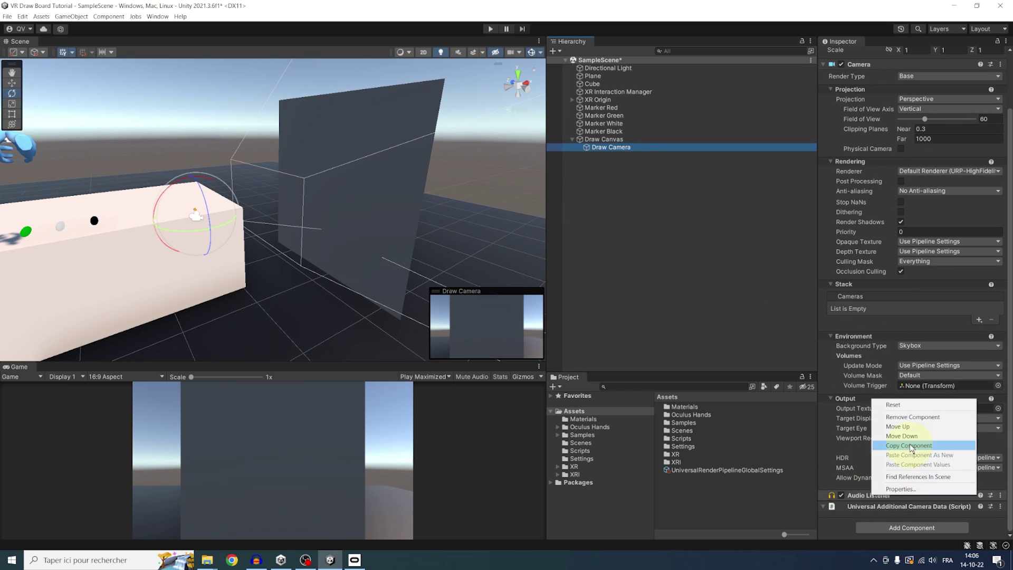
pyautogui.click(897, 416)
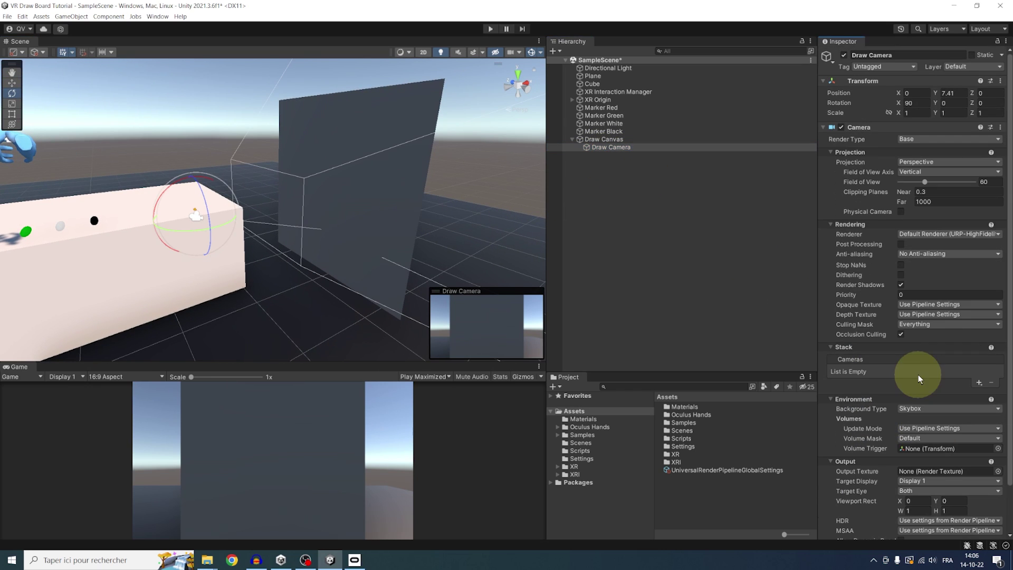
# - Set the Draw Camera's projection to Orthographic and save the scene
pyautogui.click(926, 162)
pyautogui.click(929, 182)
pyautogui.hotkey('ctrl', 's')
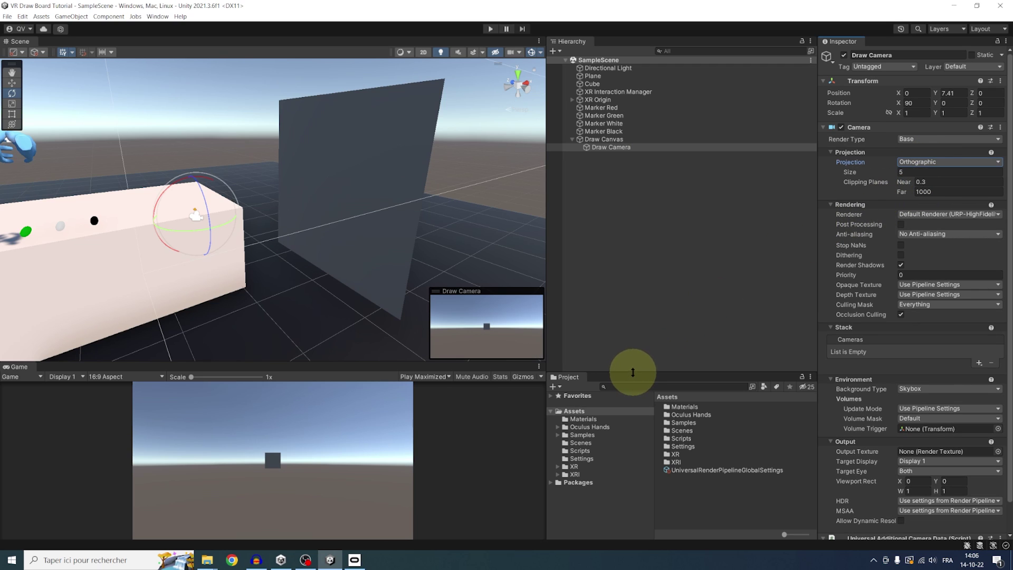
pyautogui.moveTo(633, 372); pyautogui.dragTo(649, 236)
# - Create a Render Texture asset named Draw Canvas Render Texture
pyautogui.click(678, 358)
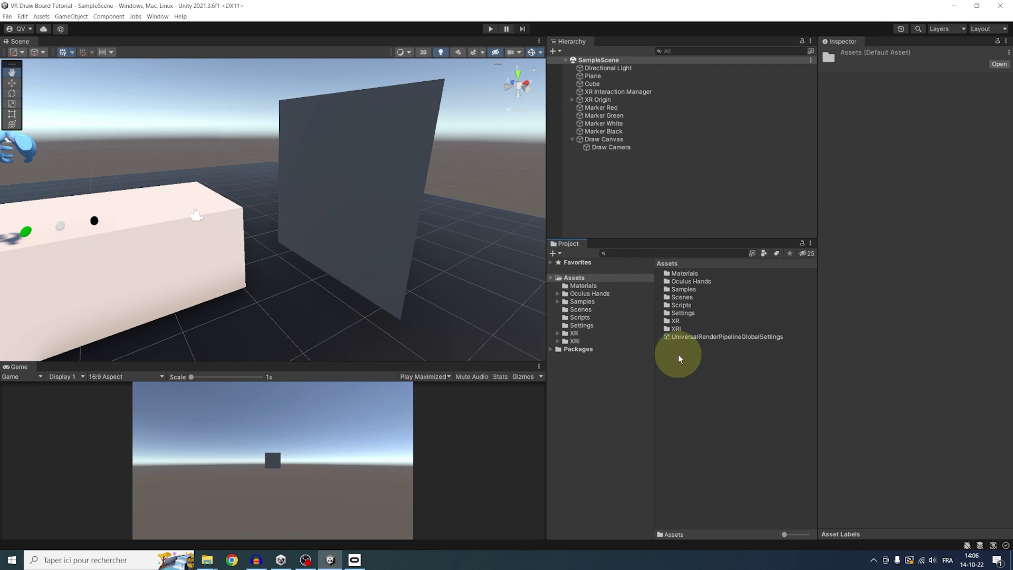
pyautogui.rightClick(679, 359)
pyautogui.moveTo(707, 125)
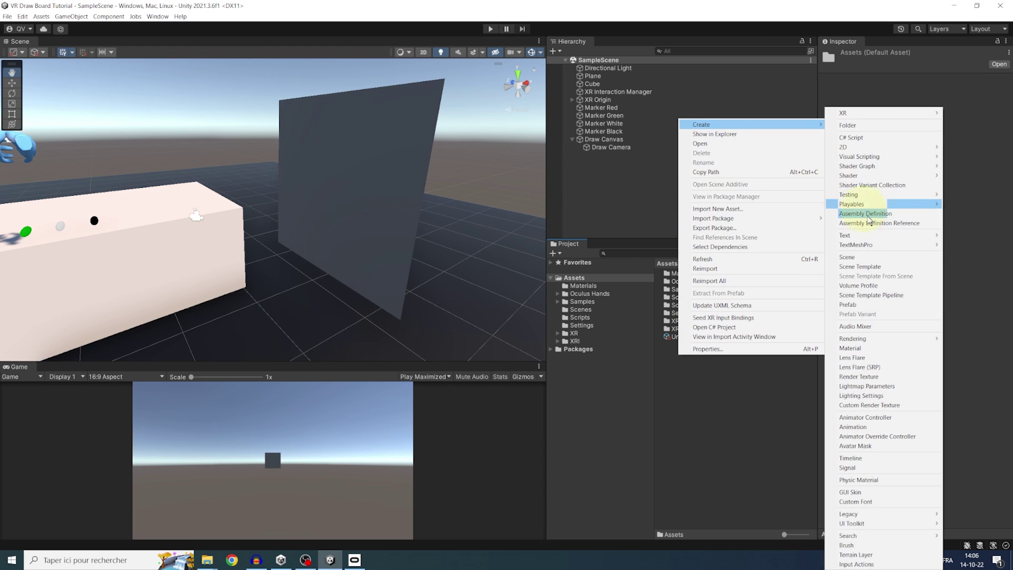
pyautogui.click(879, 373)
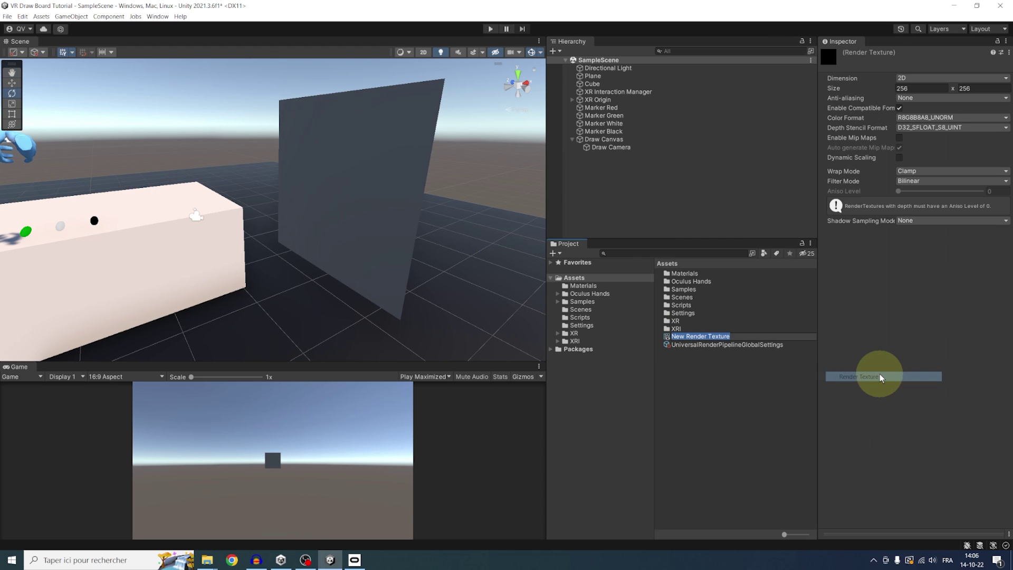
pyautogui.write('Draw Canvas Render Texture')
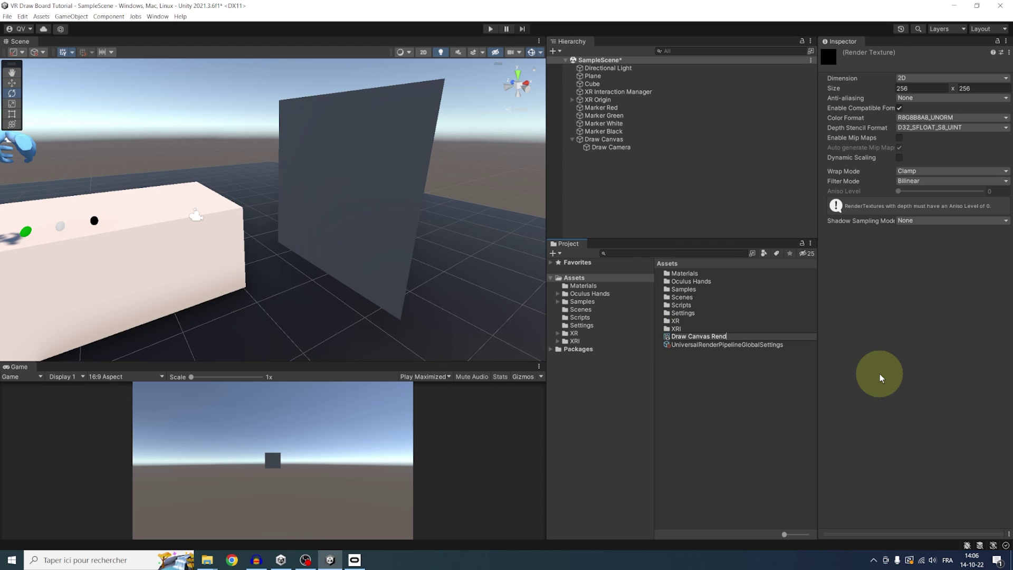
pyautogui.press('Return')
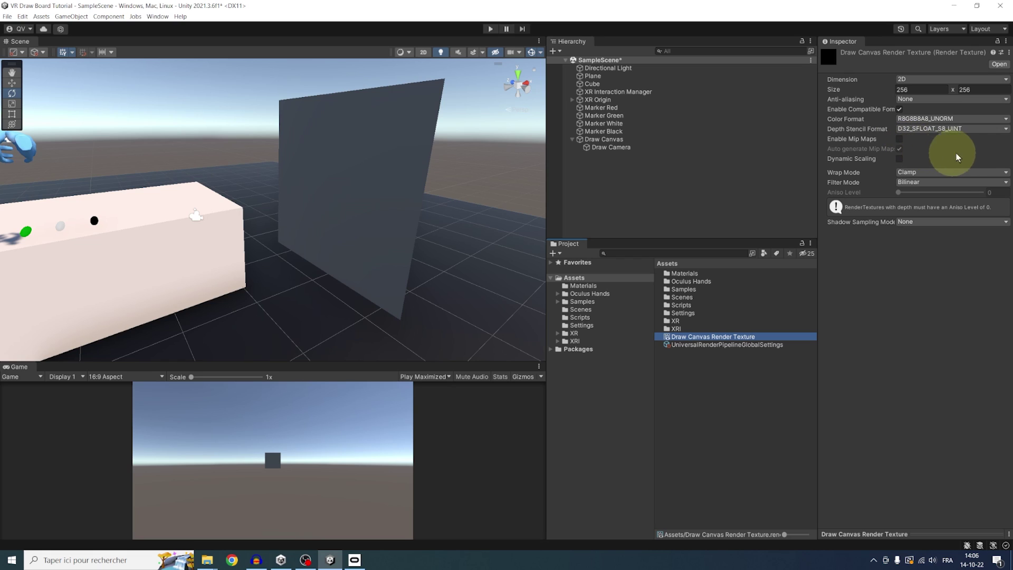
# - Reshape the Draw Canvas to a square and keep the render texture at 2048 × 2048
pyautogui.click(931, 89)
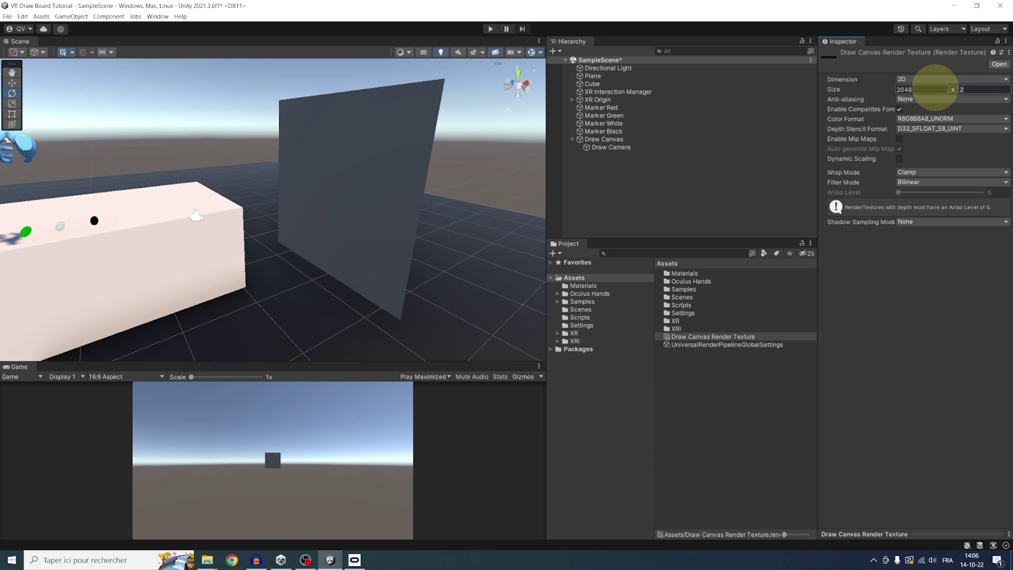
pyautogui.moveTo(315, 208)
pyautogui.mouseDown()
pyautogui.moveTo(397, 214)
pyautogui.moveTo(319, 210)
pyautogui.moveTo(356, 211)
pyautogui.mouseUp()
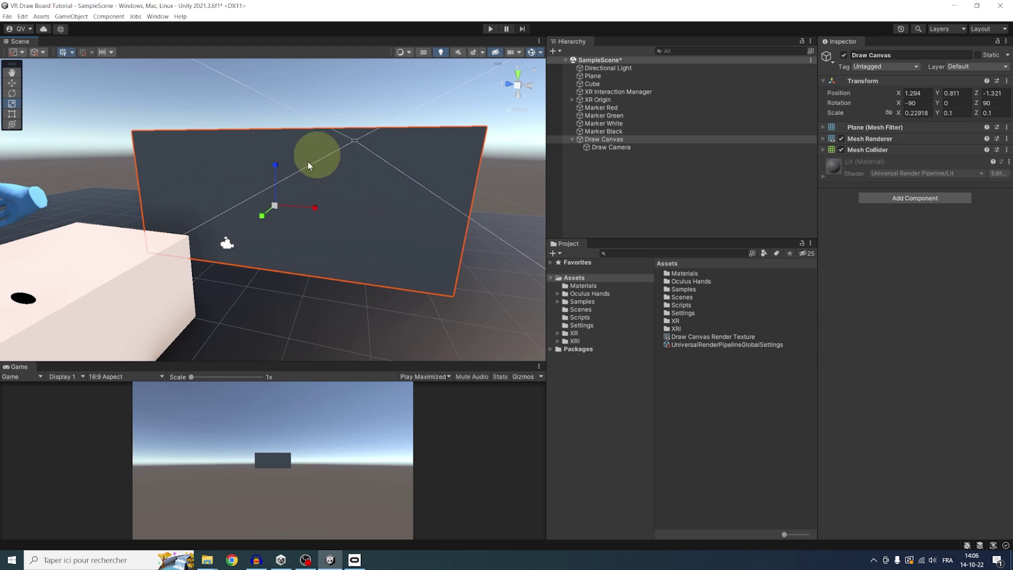
pyautogui.moveTo(313, 207); pyautogui.dragTo(310, 206)
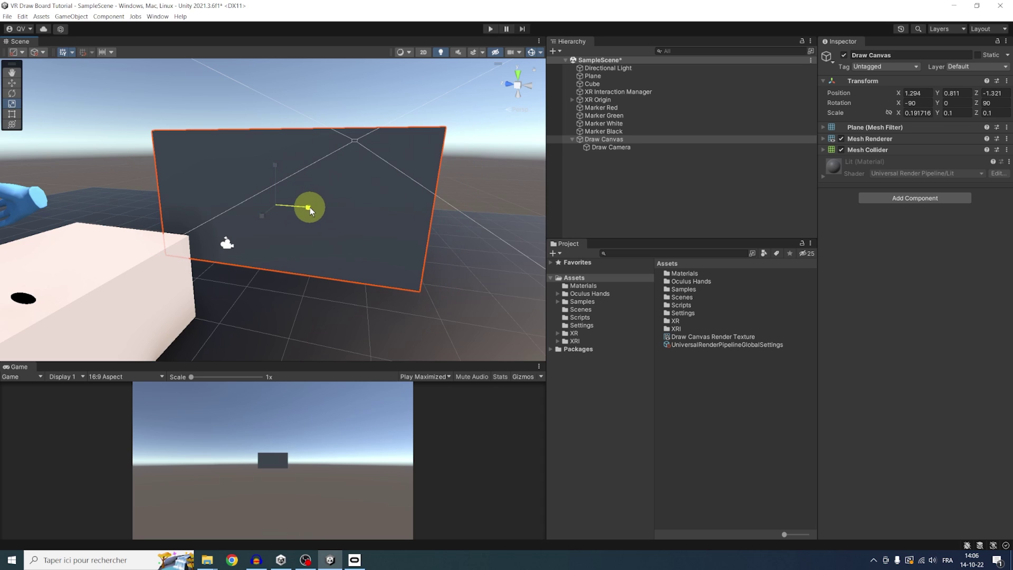
pyautogui.click(691, 338)
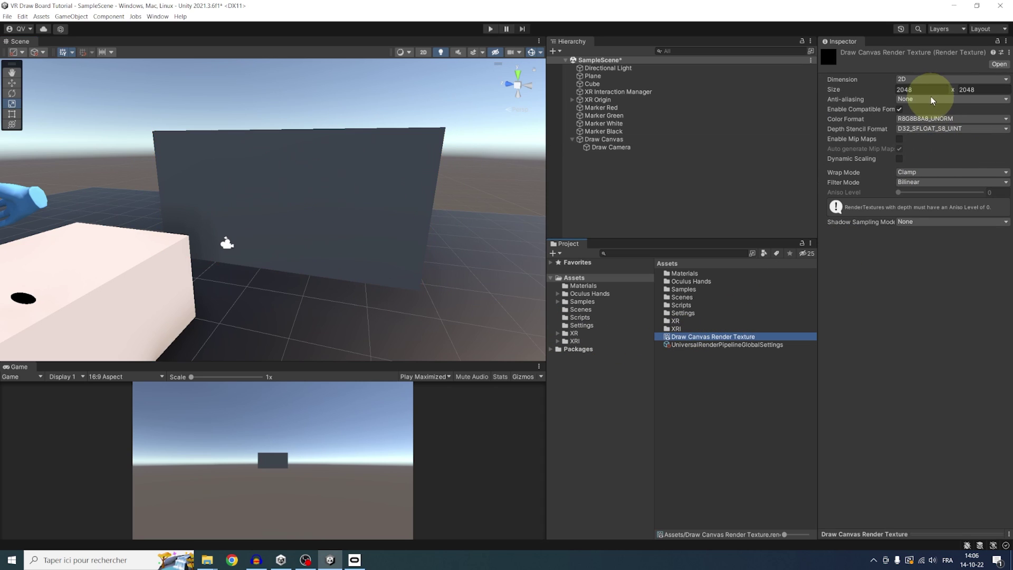
pyautogui.click(927, 89)
pyautogui.click(974, 88)
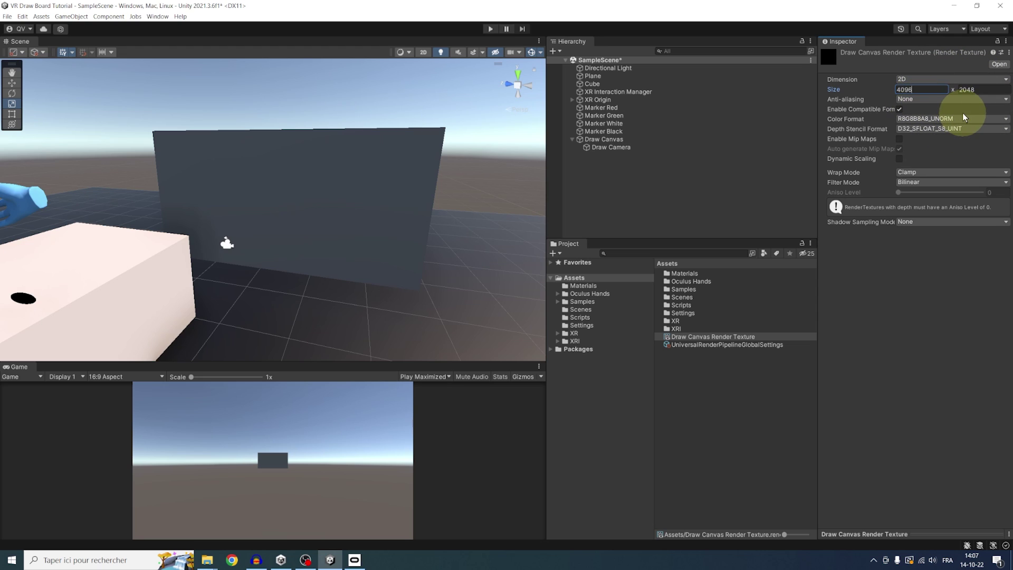
pyautogui.hotkey('ctrl', 'z')
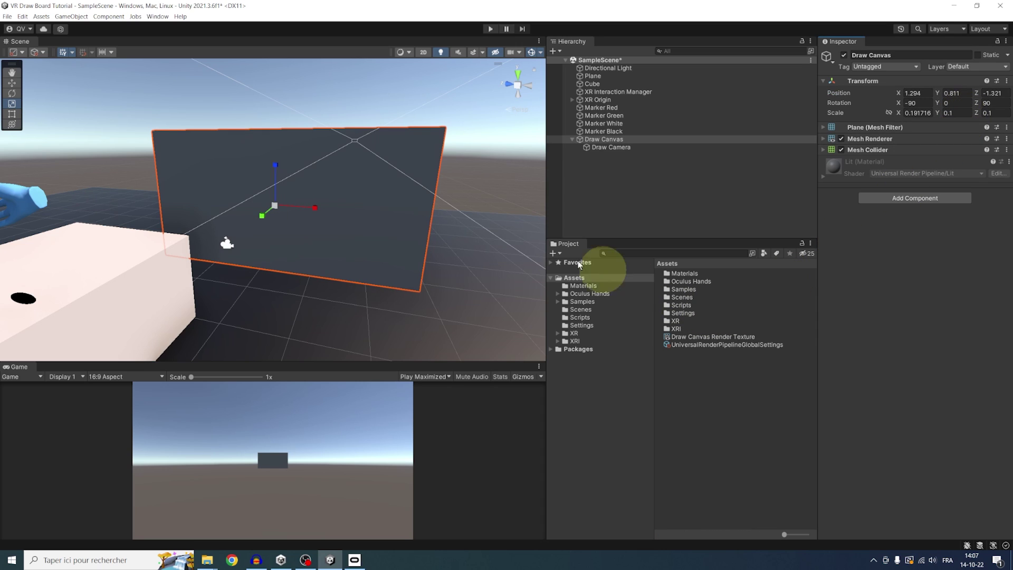
pyautogui.hotkey('ctrl', 'z')
pyautogui.click(685, 336)
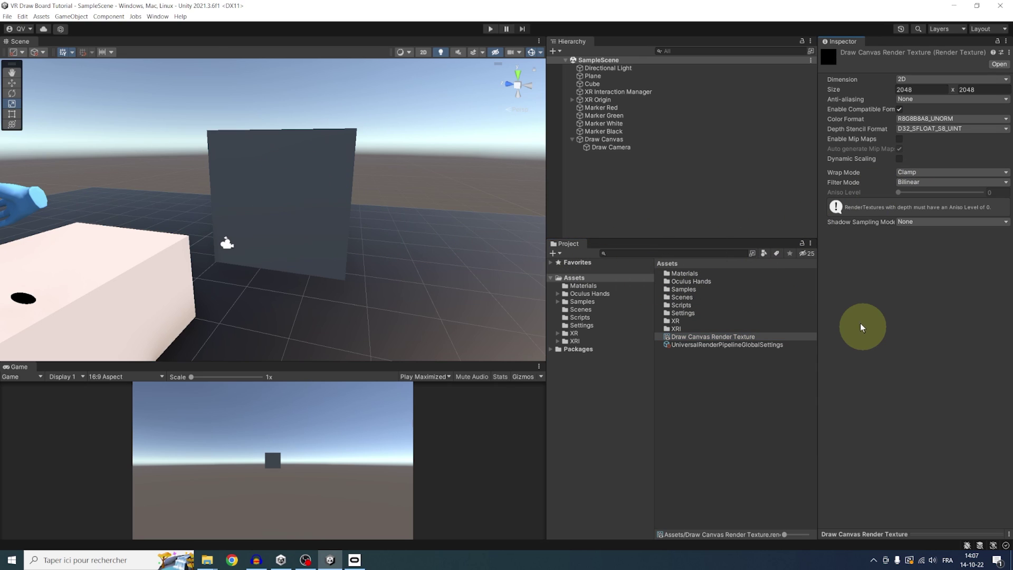
# - Make Draw Canvas Render Texture the Draw Camera's output texture, then view it side-on
pyautogui.click(611, 147)
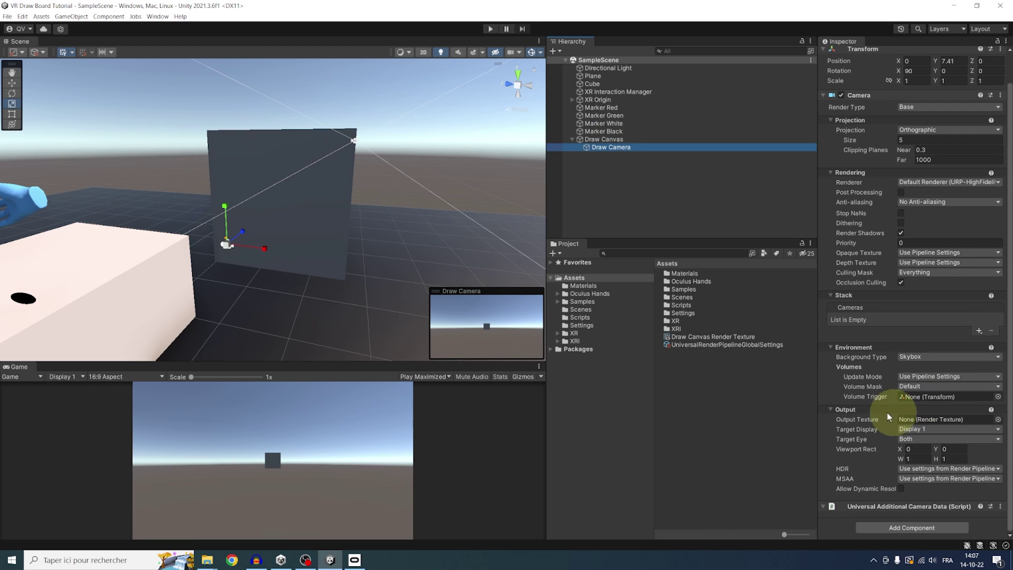
pyautogui.scroll(2, 846, 405)
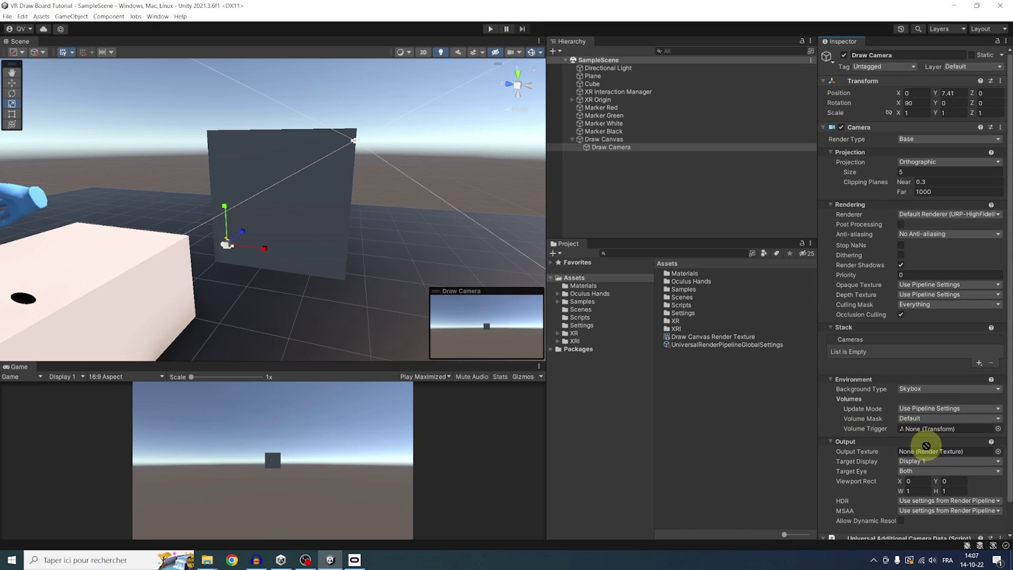
pyautogui.moveTo(926, 446); pyautogui.dragTo(929, 452)
pyautogui.keyDown('alt'); pyautogui.moveTo(416, 199); pyautogui.dragTo(343, 242); pyautogui.keyUp('alt')
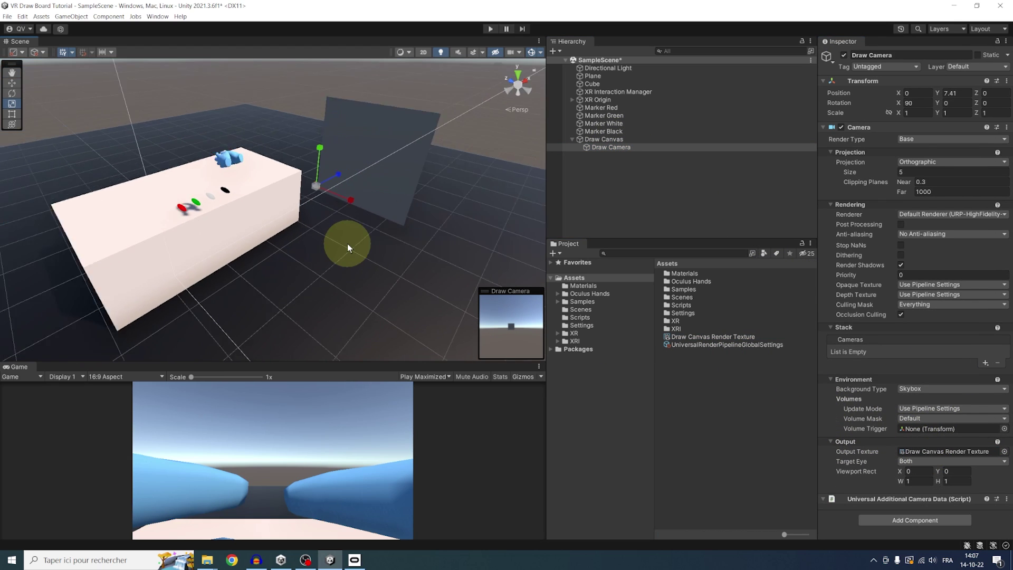
pyautogui.scroll(-5, 348, 242)
pyautogui.scroll(-3, 327, 255)
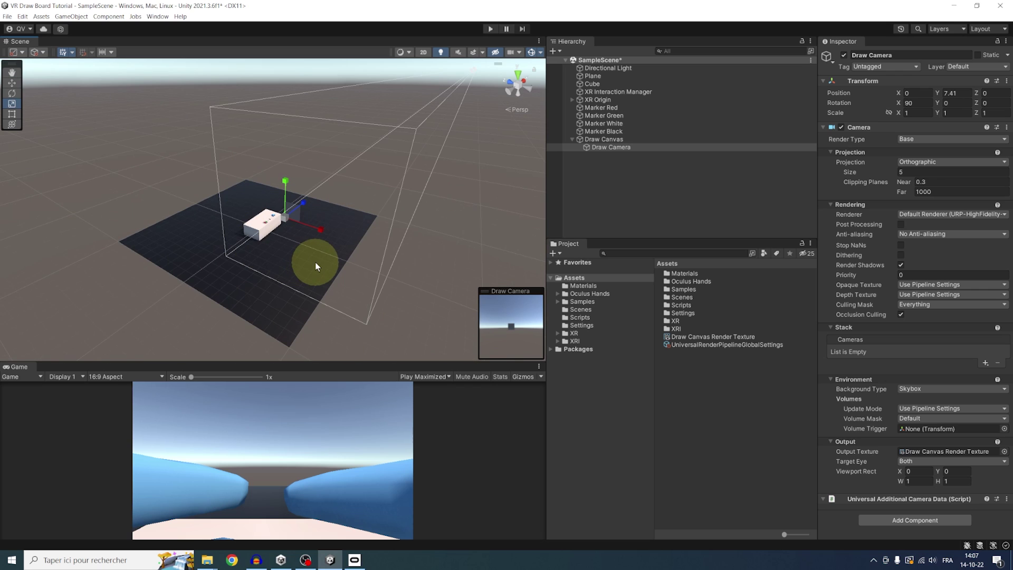
pyautogui.scroll(2, 315, 261)
pyautogui.keyDown('alt'); pyautogui.moveTo(315, 262); pyautogui.dragTo(541, 100); pyautogui.keyUp('alt')
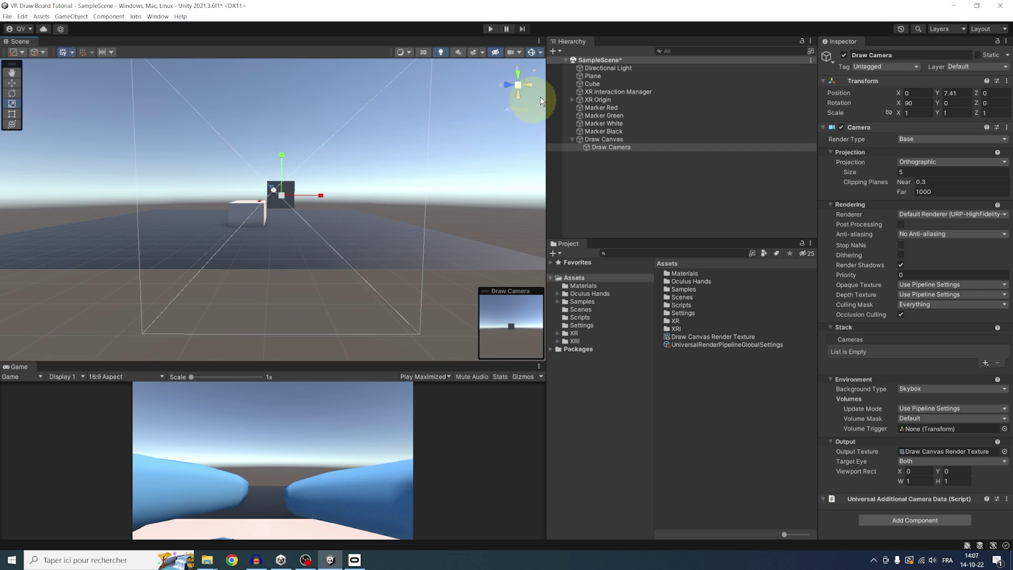
pyautogui.click(530, 89)
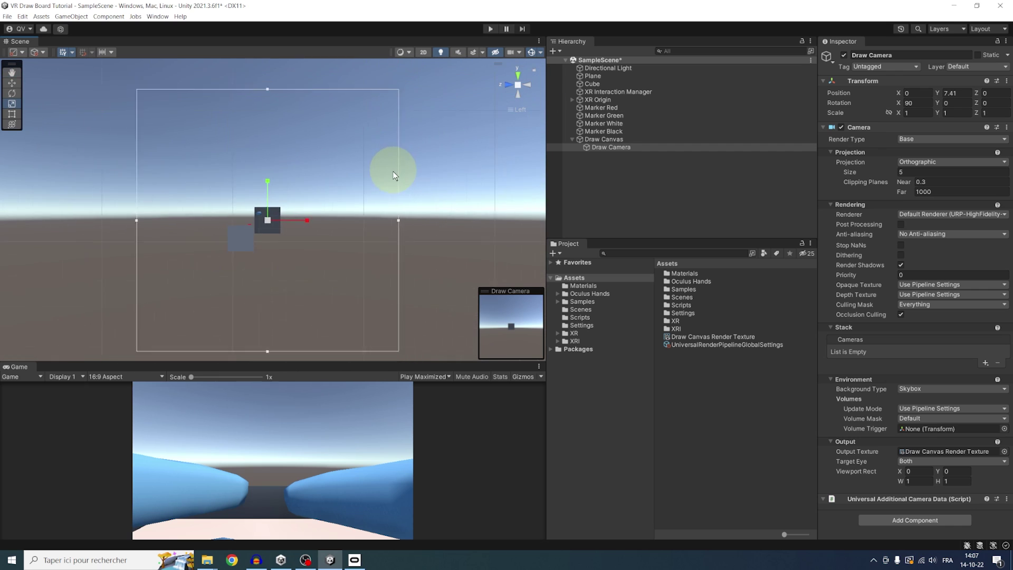
pyautogui.moveTo(408, 150); pyautogui.dragTo(415, 153)
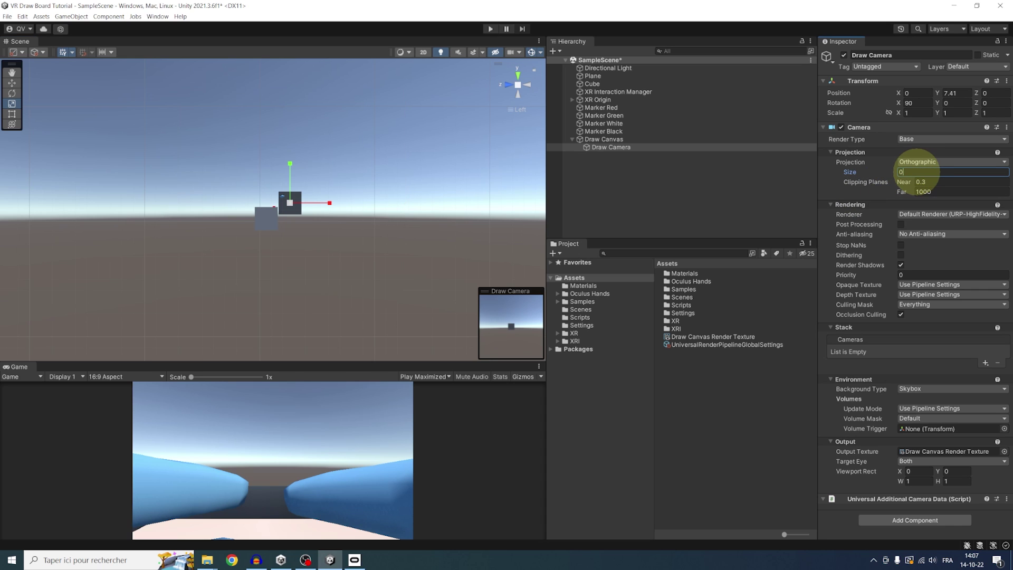
# - Set the Draw Camera's orthographic size to 0.5
pyautogui.click(918, 172)
pyautogui.write('0.5')
pyautogui.scroll(5, 401, 179)
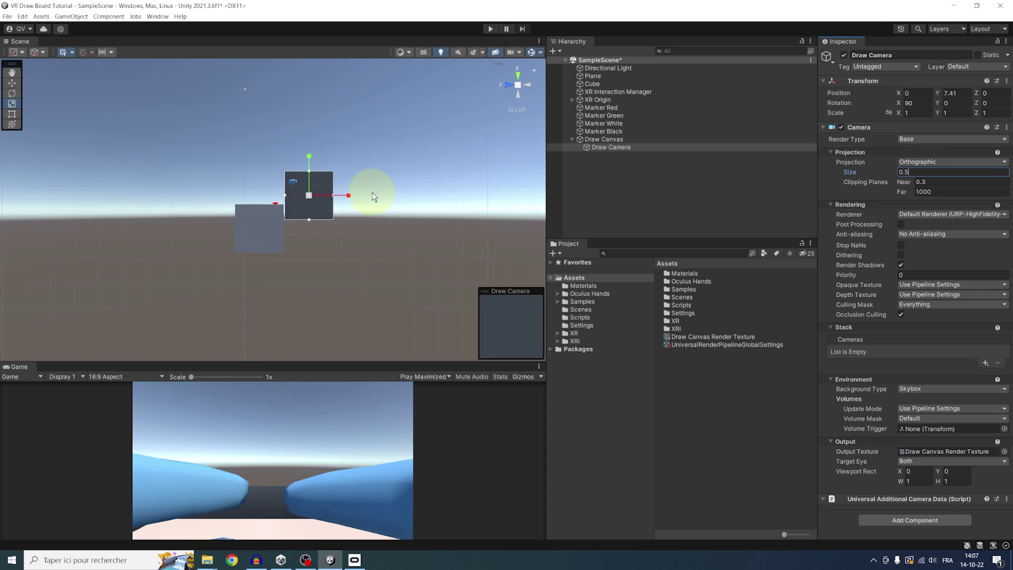
pyautogui.scroll(2, 441, 179)
pyautogui.moveTo(441, 179); pyautogui.dragTo(391, 212, button='middle')
pyautogui.click(517, 86)
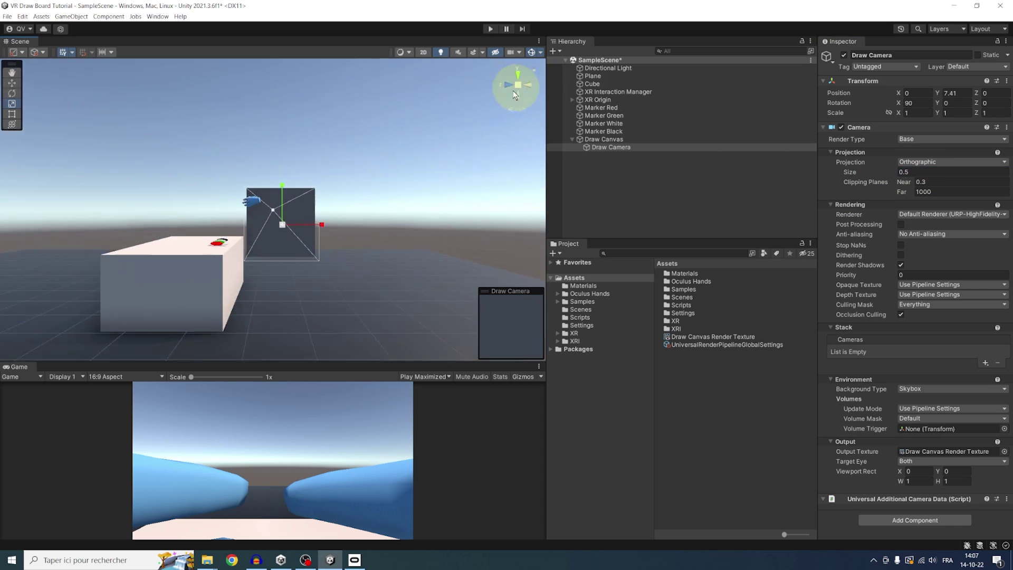
pyautogui.keyDown('alt'); pyautogui.moveTo(369, 211); pyautogui.dragTo(225, 225); pyautogui.keyUp('alt')
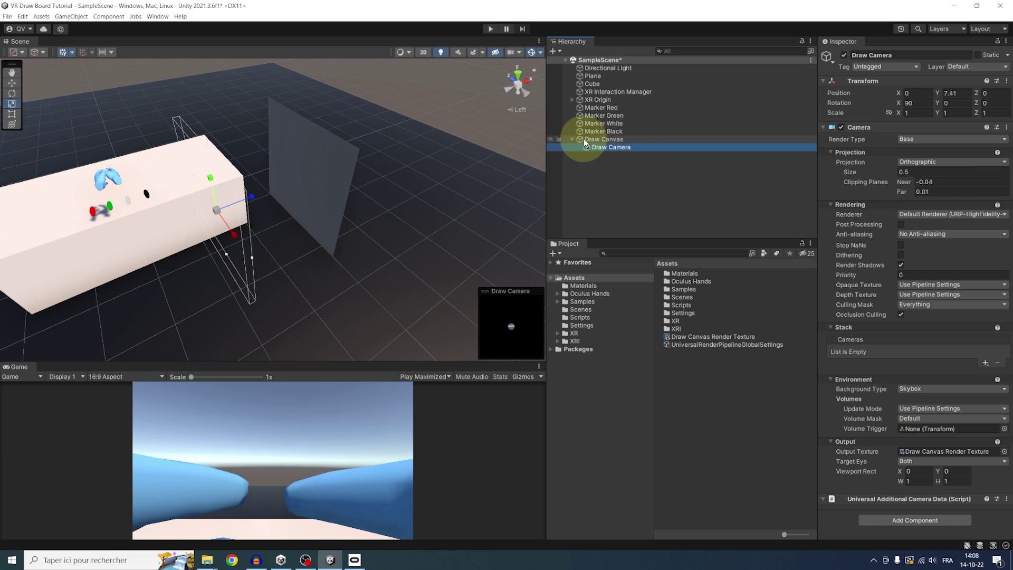
# - Set the Draw Camera's Y position to 0 and check the frustum against the board
pyautogui.click(951, 93)
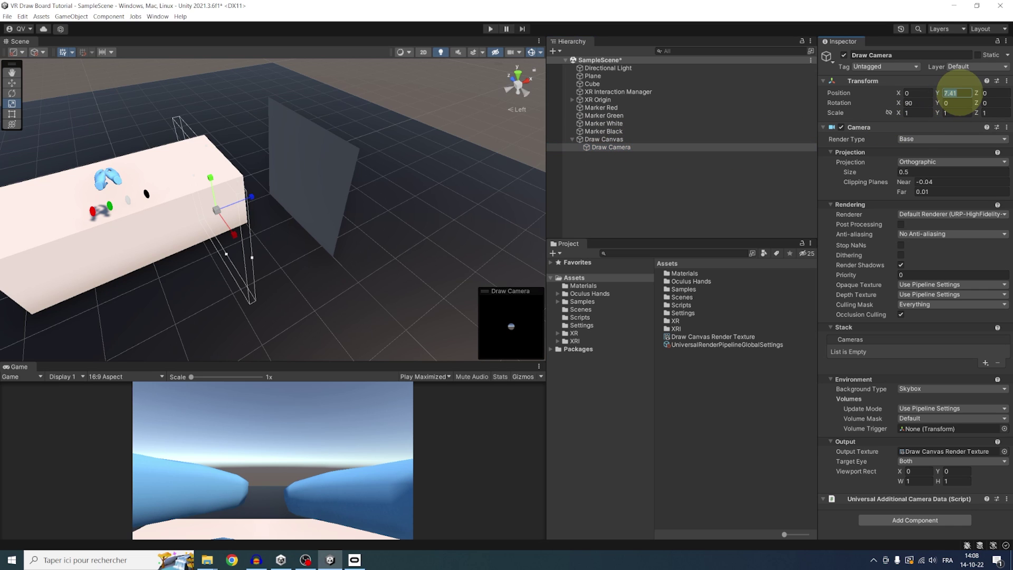
pyautogui.write('0')
pyautogui.press('Return')
pyautogui.press('f')
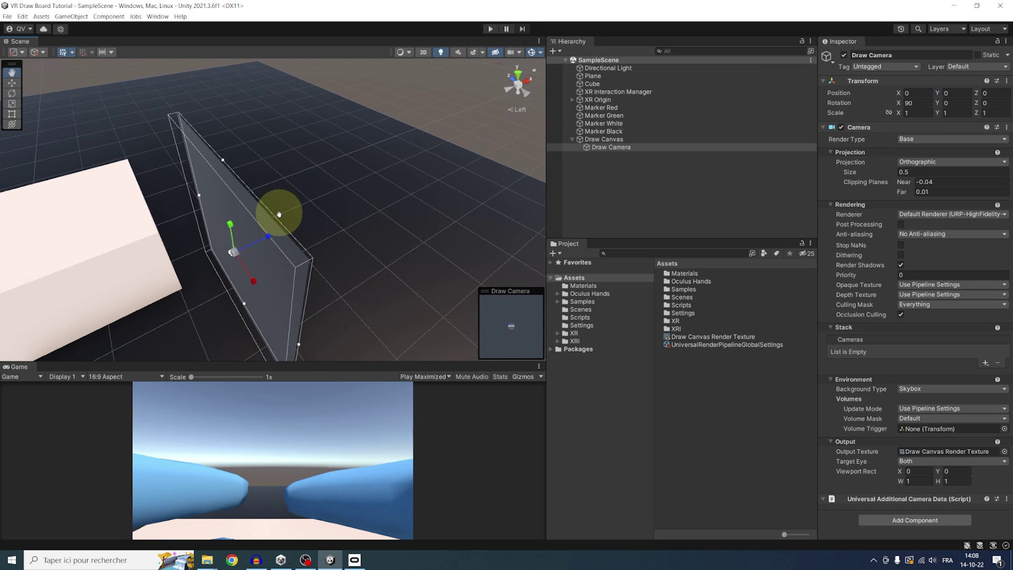
pyautogui.moveTo(279, 214)
pyautogui.mouseDown(button='middle')
pyautogui.moveTo(271, 203)
pyautogui.moveTo(410, 199)
pyautogui.moveTo(396, 207)
pyautogui.mouseUp(button='middle')
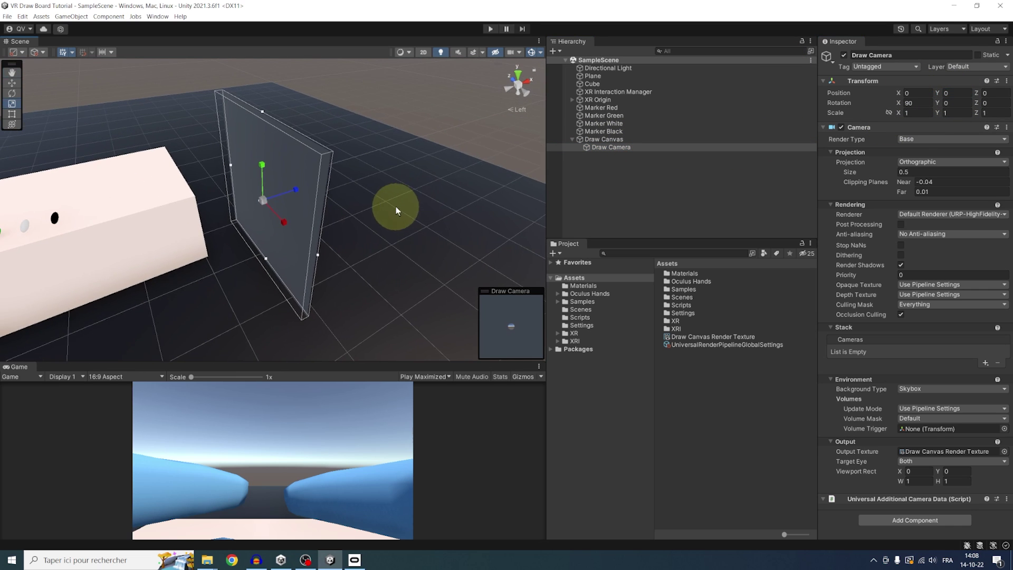
pyautogui.moveTo(267, 181)
pyautogui.keyDown('alt'); pyautogui.mouseDown()
pyautogui.moveTo(226, 165)
pyautogui.moveTo(246, 177)
pyautogui.moveTo(351, 185)
pyautogui.moveTo(224, 141)
pyautogui.moveTo(308, 216)
pyautogui.mouseUp(); pyautogui.keyUp('alt')
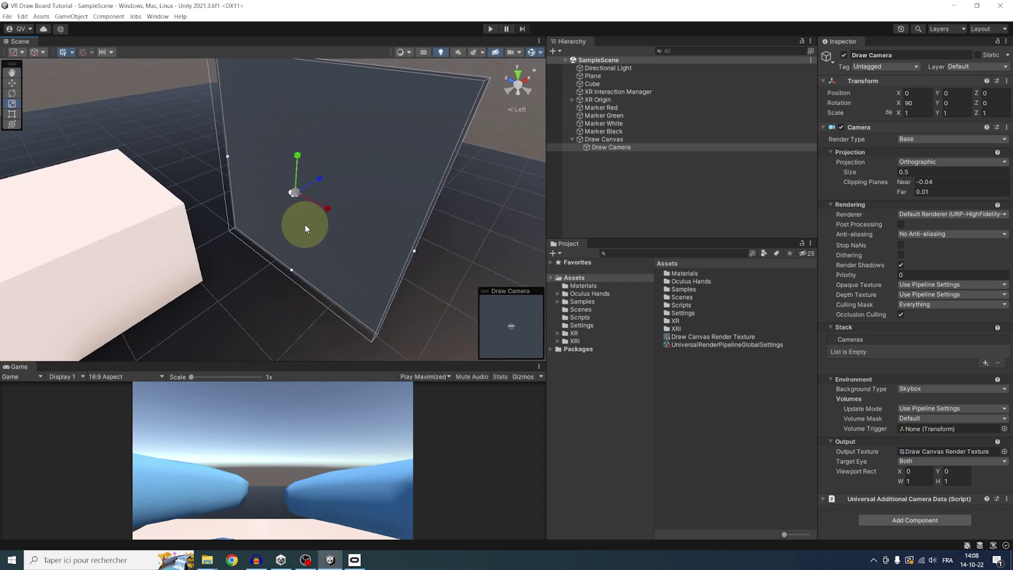
pyautogui.moveTo(306, 227)
pyautogui.keyDown('alt'); pyautogui.mouseDown()
pyautogui.moveTo(264, 174)
pyautogui.moveTo(266, 216)
pyautogui.moveTo(294, 243)
pyautogui.moveTo(276, 226)
pyautogui.moveTo(312, 227)
pyautogui.moveTo(283, 226)
pyautogui.moveTo(289, 246)
pyautogui.mouseUp(); pyautogui.keyUp('alt')
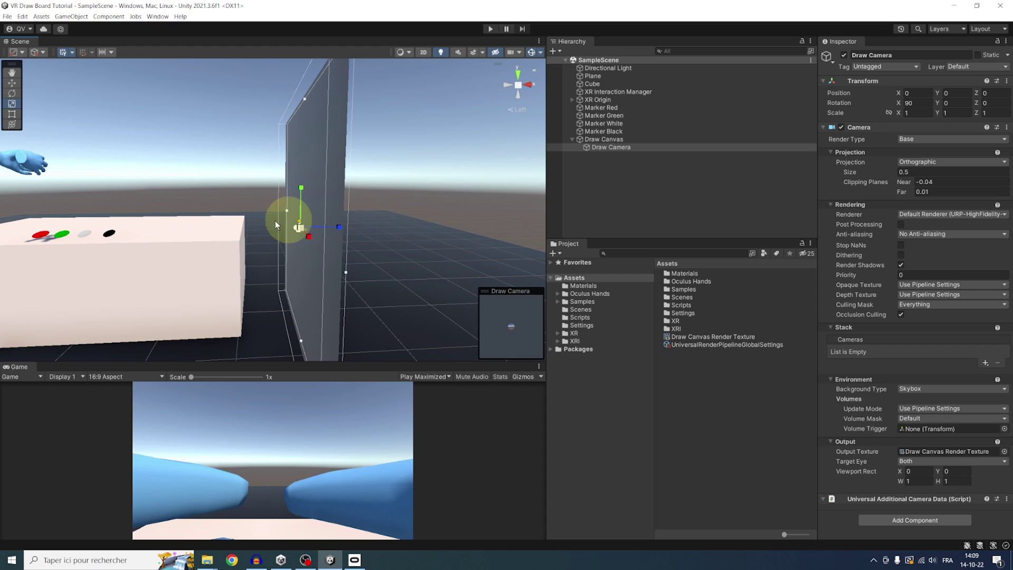
pyautogui.moveTo(267, 255)
pyautogui.keyDown('alt'); pyautogui.mouseDown()
pyautogui.moveTo(233, 280)
pyautogui.moveTo(254, 308)
pyautogui.mouseUp(); pyautogui.keyUp('alt')
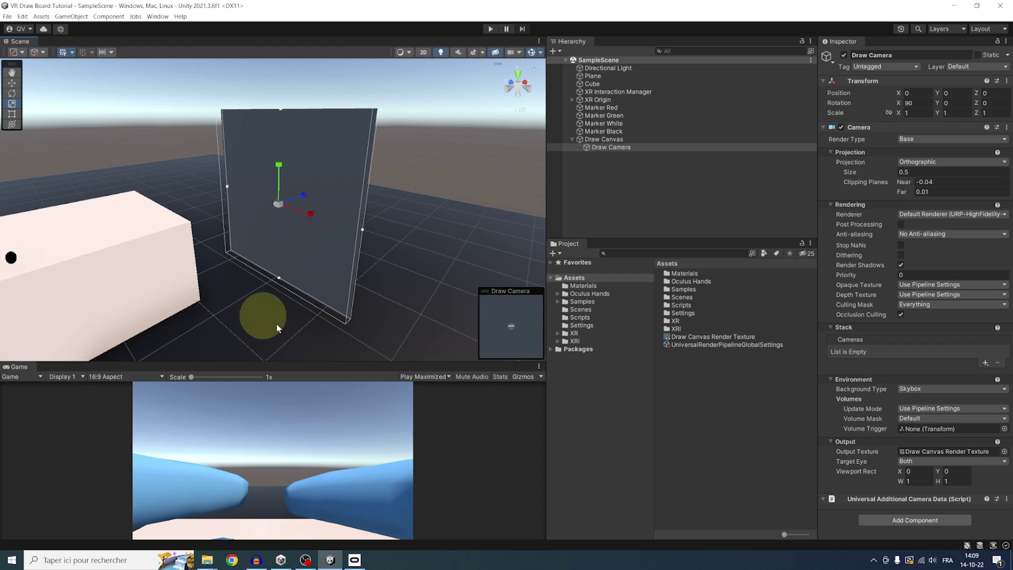
# - Create Draw Canvas Material, apply it to the board, and use the render texture as its Base Map
pyautogui.rightClick(691, 362)
pyautogui.moveTo(719, 132)
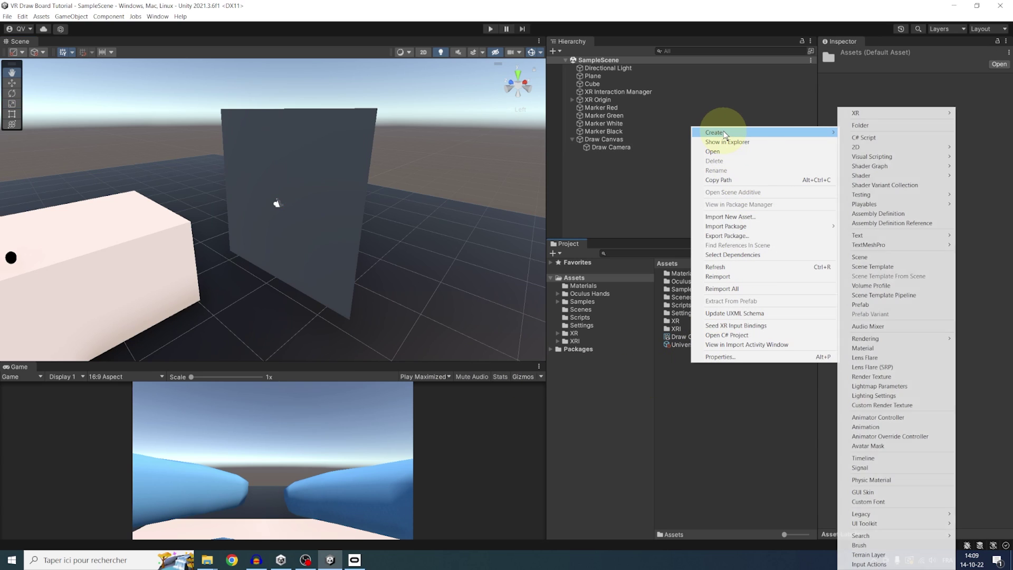
pyautogui.click(870, 348)
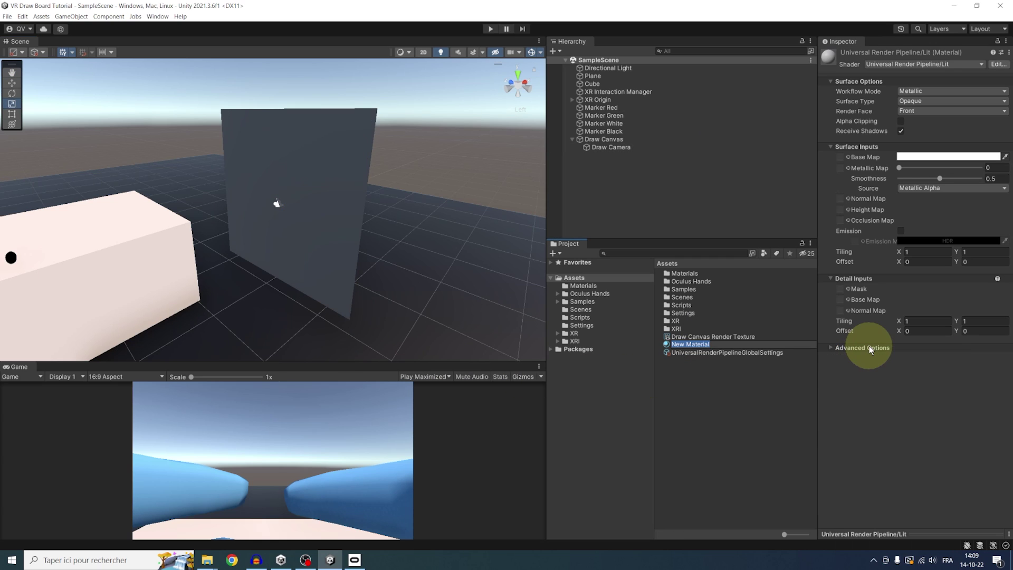
pyautogui.write('Draw Canvas Material')
pyautogui.press('Return')
pyautogui.moveTo(721, 336); pyautogui.dragTo(340, 265)
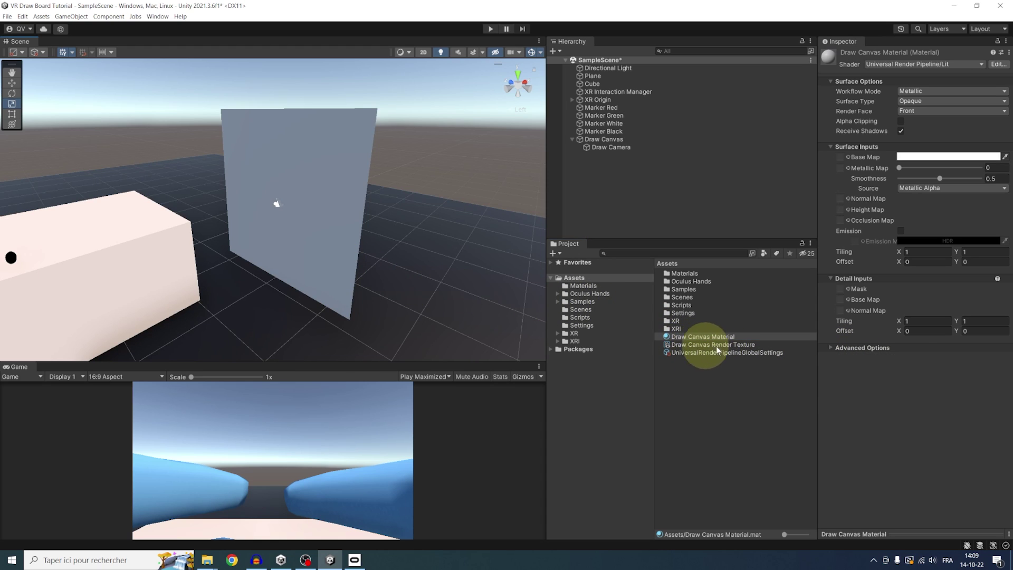
pyautogui.moveTo(716, 346)
pyautogui.mouseDown()
pyautogui.moveTo(706, 344)
pyautogui.moveTo(796, 294)
pyautogui.moveTo(848, 163)
pyautogui.mouseUp()
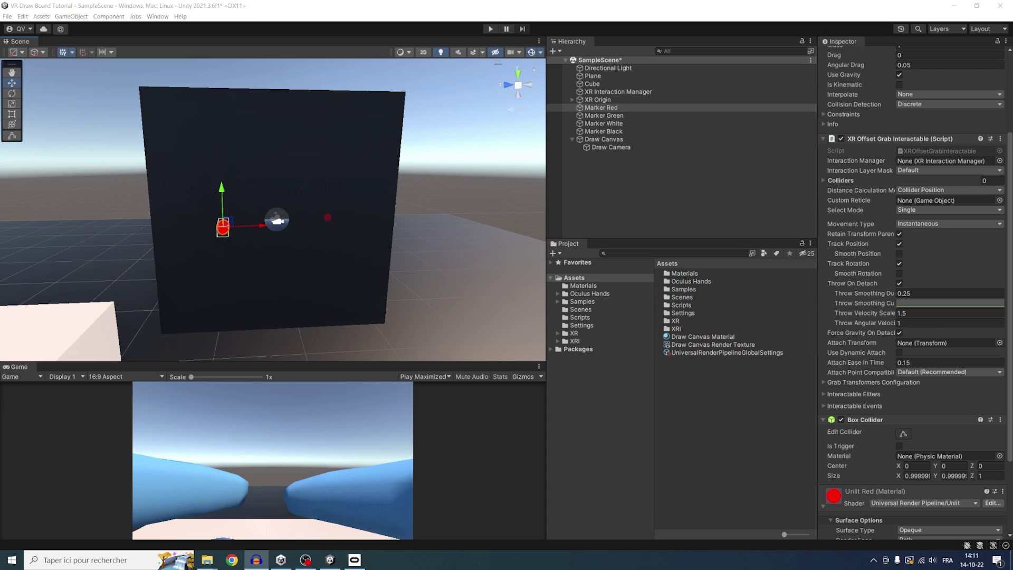
# - Move Marker Red across the canvas, from the upper-left to the lower-left
pyautogui.moveTo(233, 207)
pyautogui.mouseDown()
pyautogui.moveTo(224, 198)
pyautogui.moveTo(230, 233)
pyautogui.moveTo(215, 128)
pyautogui.mouseUp()
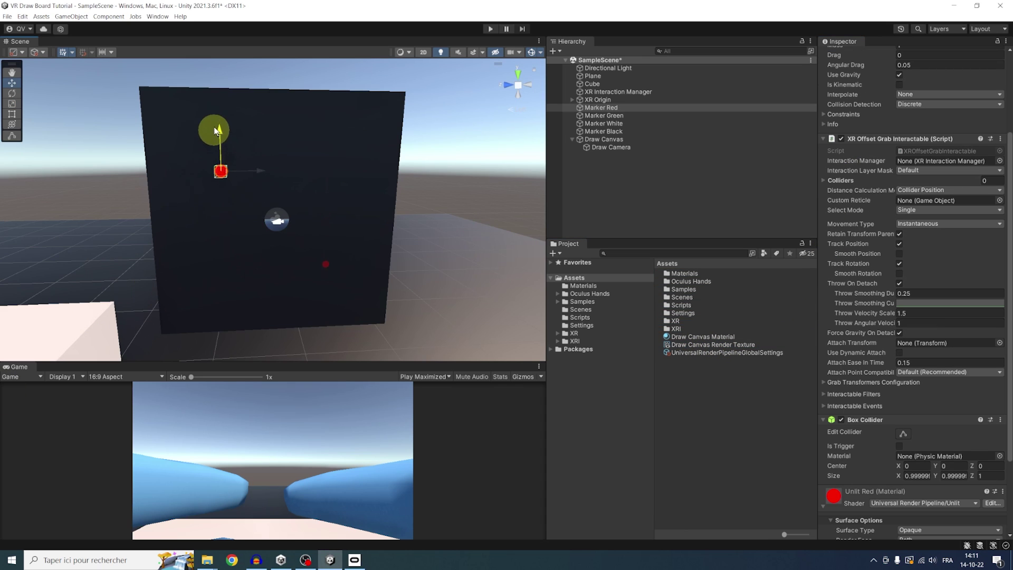
pyautogui.moveTo(257, 163)
pyautogui.mouseDown()
pyautogui.moveTo(378, 161)
pyautogui.moveTo(241, 158)
pyautogui.mouseUp()
pyautogui.moveTo(209, 114)
pyautogui.mouseDown()
pyautogui.moveTo(221, 221)
pyautogui.moveTo(230, 141)
pyautogui.moveTo(229, 217)
pyautogui.mouseUp()
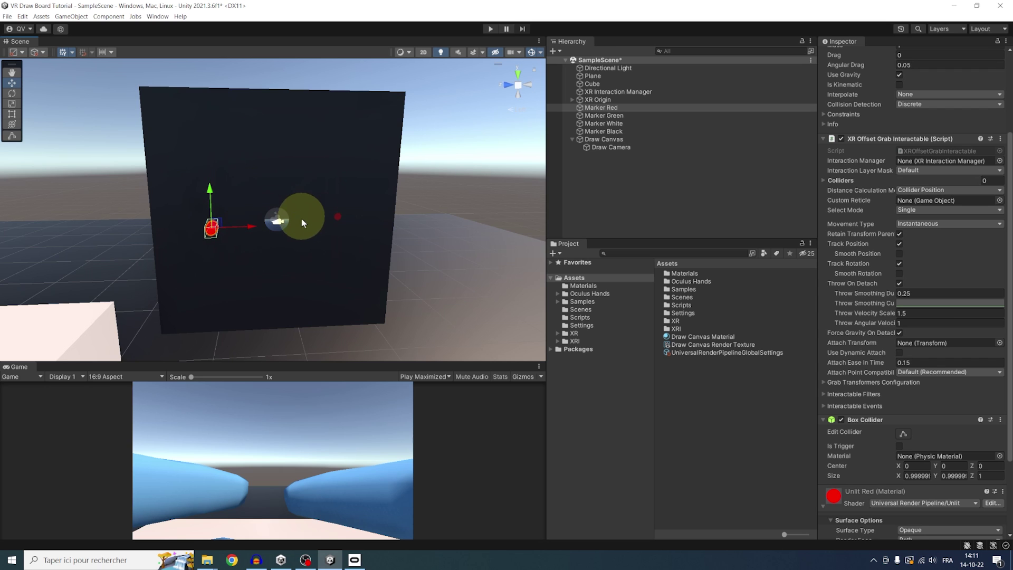
pyautogui.keyDown('alt'); pyautogui.moveTo(301, 218); pyautogui.dragTo(296, 238); pyautogui.keyUp('alt')
pyautogui.scroll(3, 296, 221)
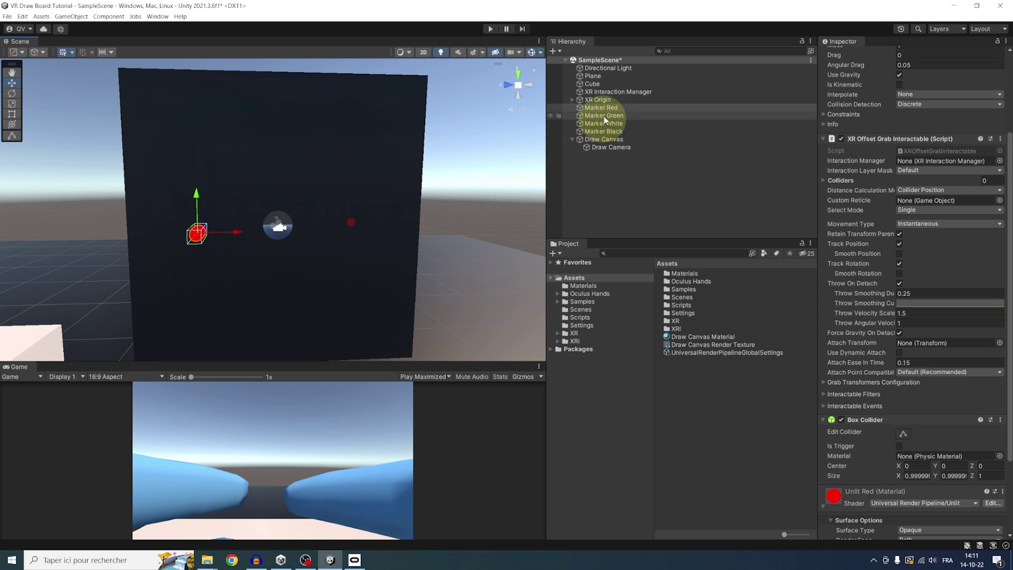
# - Rotate the Draw Camera 180° on Z to face the board, viewing the board's corner
pyautogui.click(611, 147)
pyautogui.press('e')
pyautogui.moveTo(318, 199)
pyautogui.mouseDown()
pyautogui.moveTo(277, 174)
pyautogui.moveTo(55, 129)
pyautogui.mouseUp()
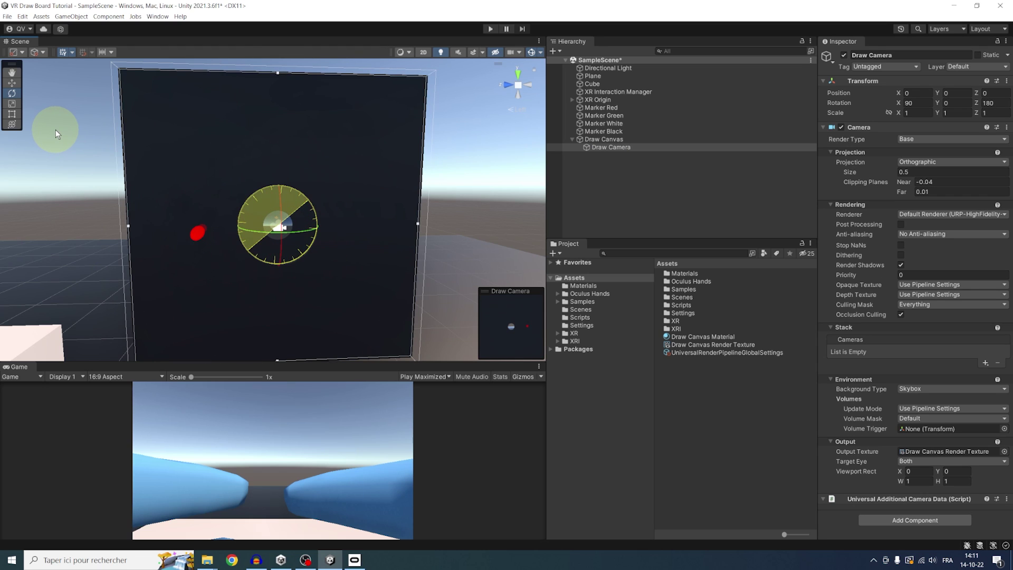
pyautogui.scroll(-4, 337, 163)
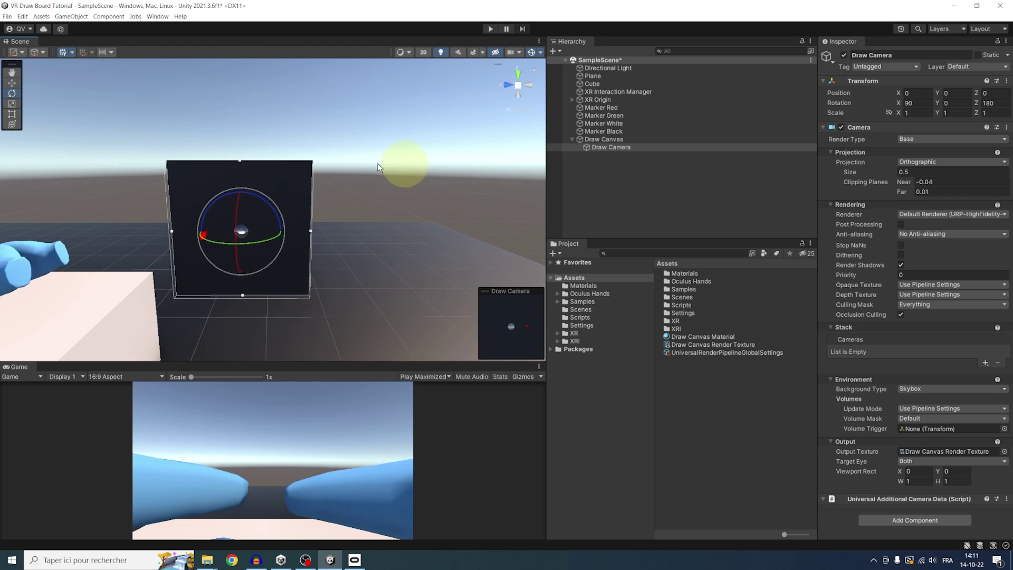
pyautogui.scroll(5, 222, 160)
pyautogui.moveTo(287, 152)
pyautogui.keyDown('alt'); pyautogui.mouseDown()
pyautogui.moveTo(280, 165)
pyautogui.moveTo(302, 225)
pyautogui.moveTo(290, 181)
pyautogui.moveTo(267, 181)
pyautogui.moveTo(262, 170)
pyautogui.mouseUp(); pyautogui.keyUp('alt')
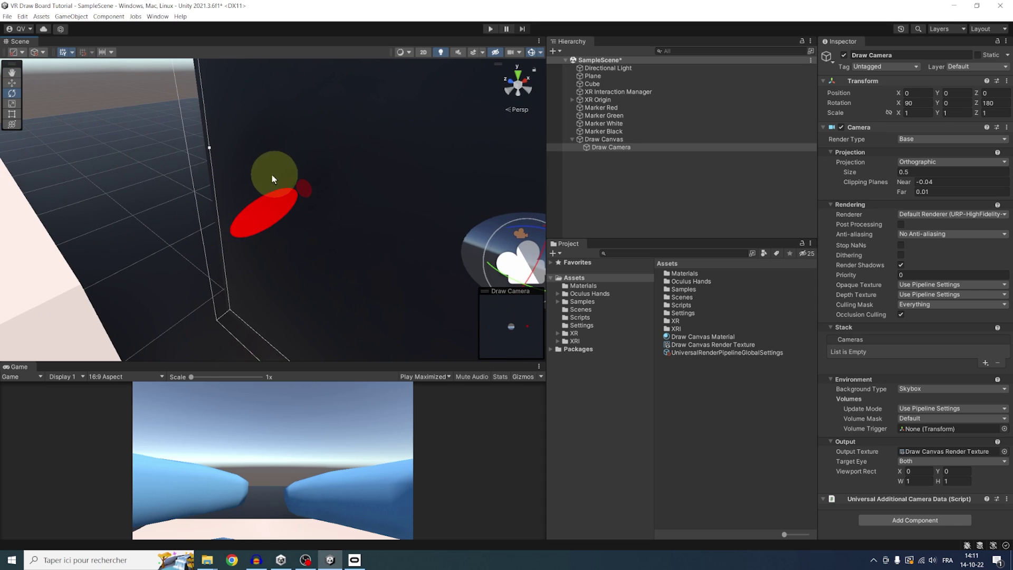
# - Raise the red marker slightly and rotate it 90° on Y
pyautogui.click(601, 107)
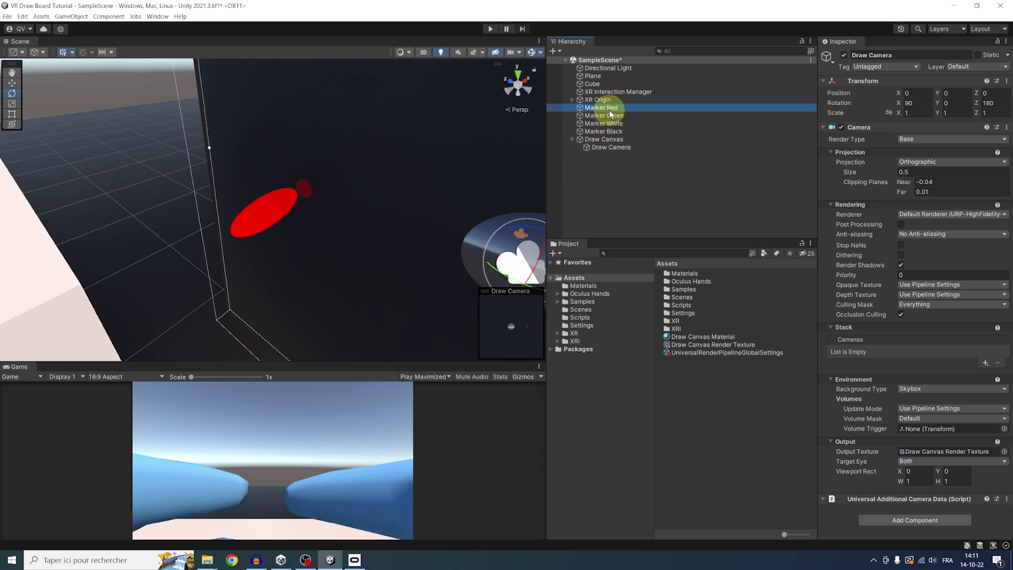
pyautogui.press('w')
pyautogui.moveTo(267, 177)
pyautogui.mouseDown()
pyautogui.moveTo(267, 211)
pyautogui.moveTo(269, 101)
pyautogui.moveTo(264, 265)
pyautogui.moveTo(251, 138)
pyautogui.moveTo(242, 174)
pyautogui.moveTo(249, 163)
pyautogui.moveTo(270, 191)
pyautogui.moveTo(305, 187)
pyautogui.moveTo(271, 196)
pyautogui.moveTo(385, 229)
pyautogui.moveTo(277, 201)
pyautogui.mouseUp()
pyautogui.press('r')
pyautogui.press('w')
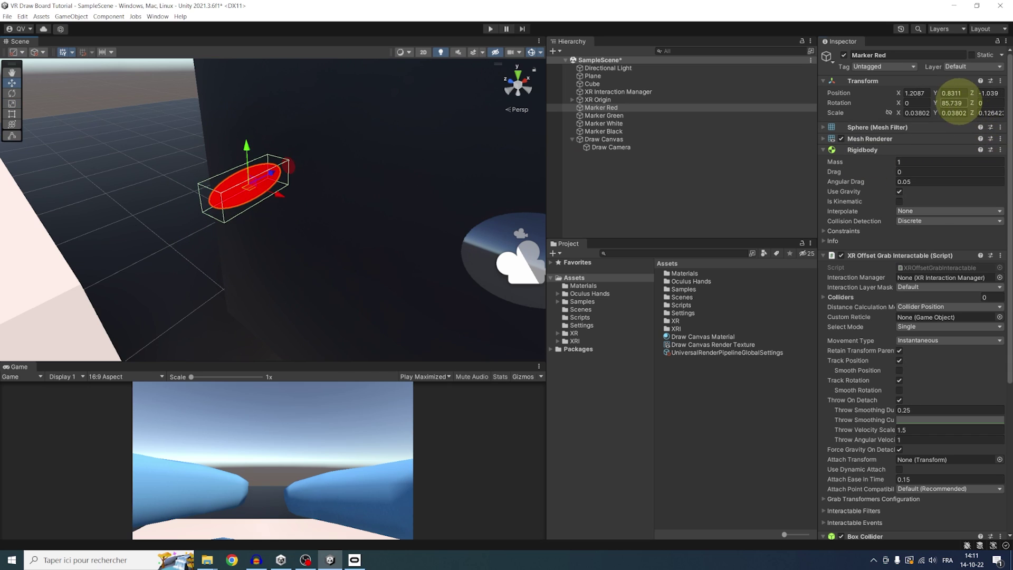
pyautogui.write('90')
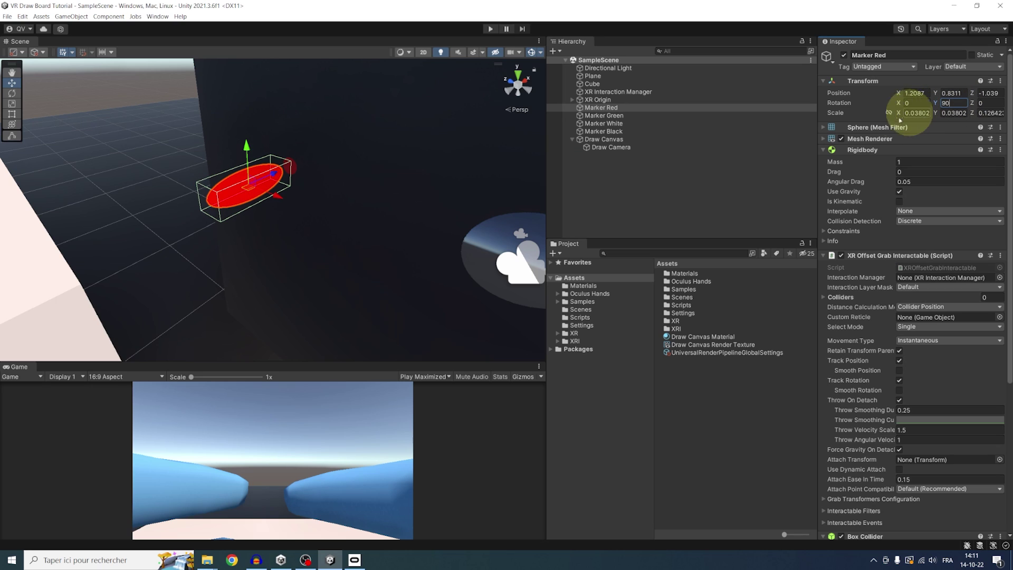
# - Set the Draw Camera's Background Type to Uninitialized
pyautogui.click(635, 147)
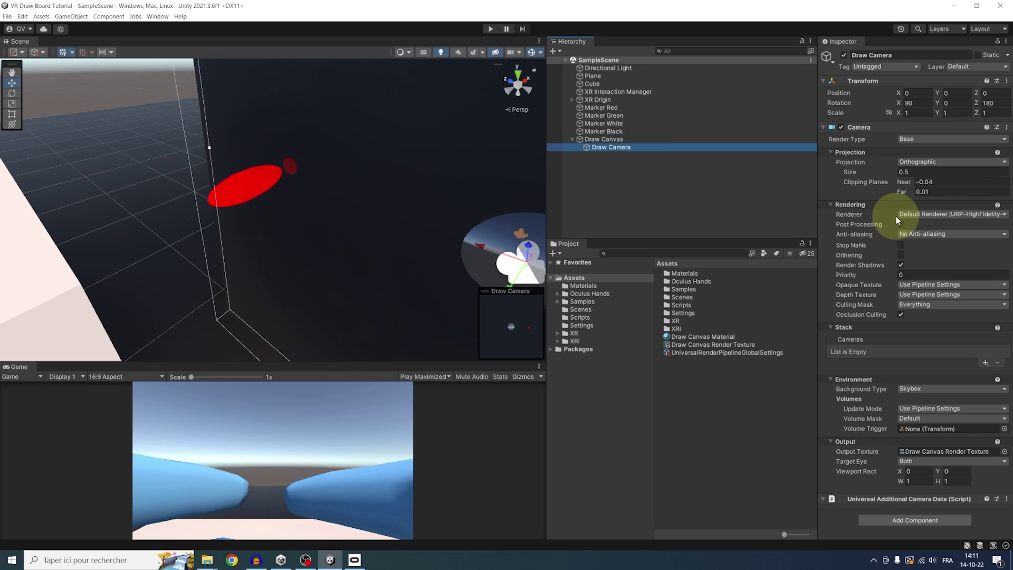
pyautogui.click(919, 389)
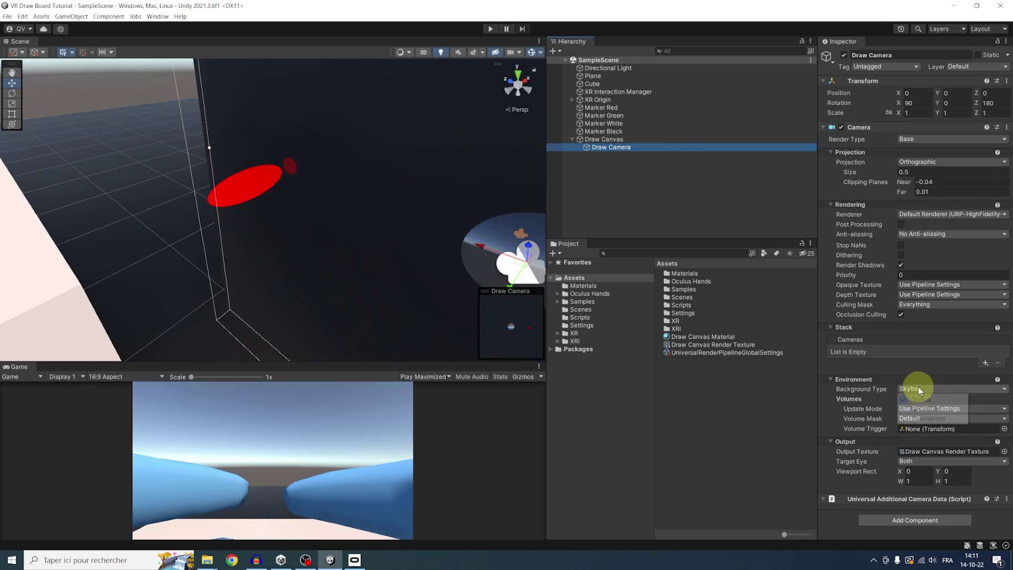
pyautogui.click(925, 419)
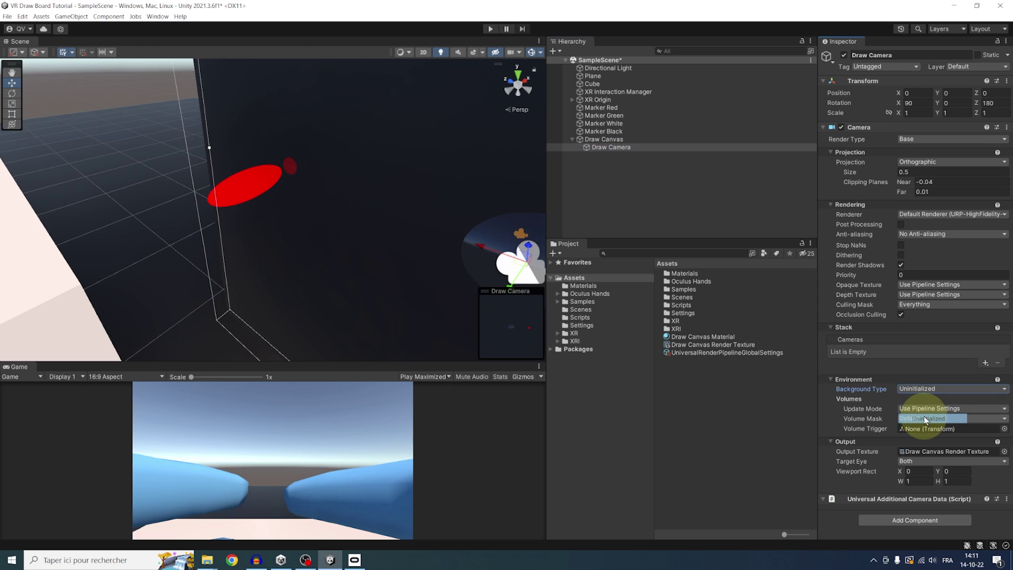
# - Push the red marker against the board's surface and save the scene
pyautogui.click(615, 108)
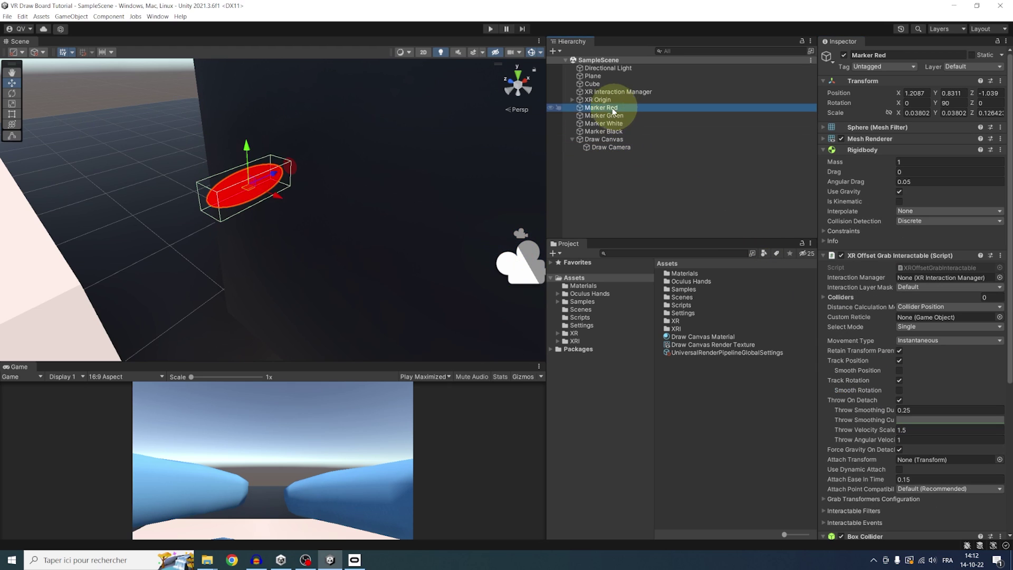
pyautogui.click(305, 212)
pyautogui.moveTo(305, 212)
pyautogui.mouseDown()
pyautogui.moveTo(370, 248)
pyautogui.moveTo(260, 195)
pyautogui.moveTo(407, 249)
pyautogui.moveTo(282, 197)
pyautogui.moveTo(362, 244)
pyautogui.mouseUp()
pyautogui.moveTo(362, 244)
pyautogui.mouseDown(button='right')
pyautogui.moveTo(391, 217)
pyautogui.moveTo(371, 205)
pyautogui.mouseUp(button='right')
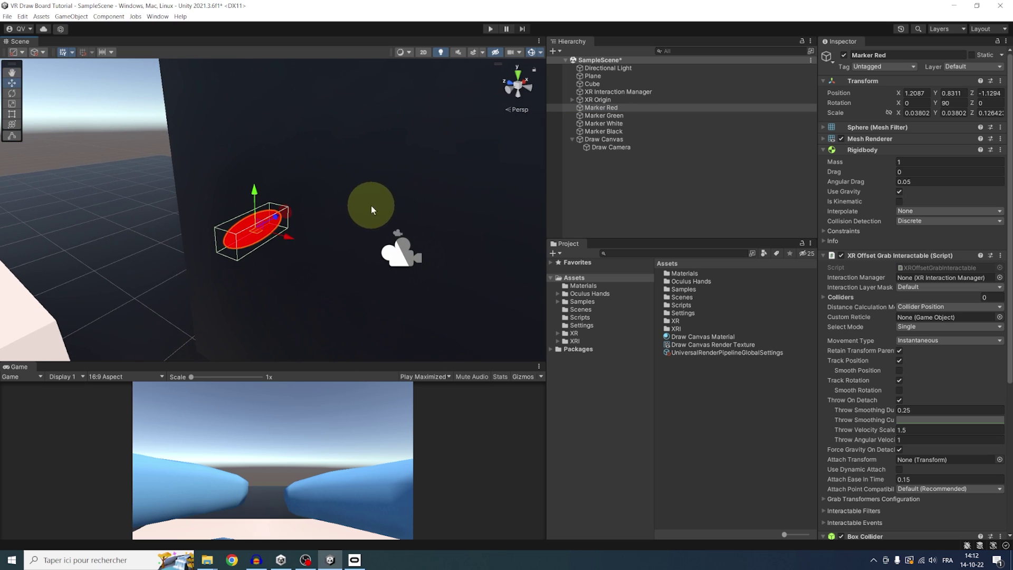
pyautogui.moveTo(313, 363); pyautogui.dragTo(316, 462)
pyautogui.scroll(-5, 356, 321)
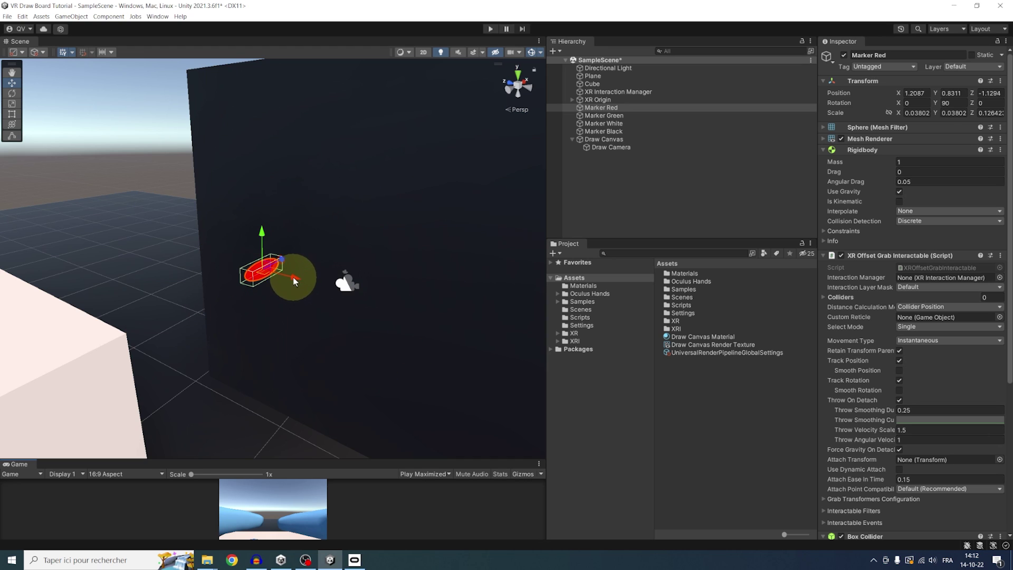
pyautogui.moveTo(294, 281)
pyautogui.mouseDown()
pyautogui.moveTo(419, 317)
pyautogui.moveTo(272, 278)
pyautogui.mouseUp()
pyautogui.hotkey('ctrl', 's')
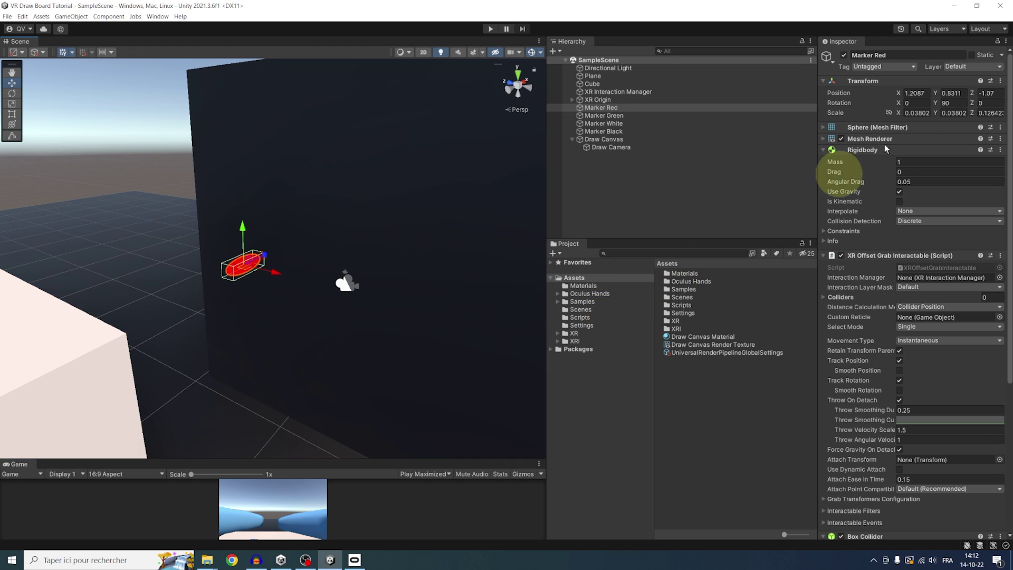
# - Add a Marker layer, assign all four markers to it, and save
pyautogui.click(965, 67)
pyautogui.click(945, 135)
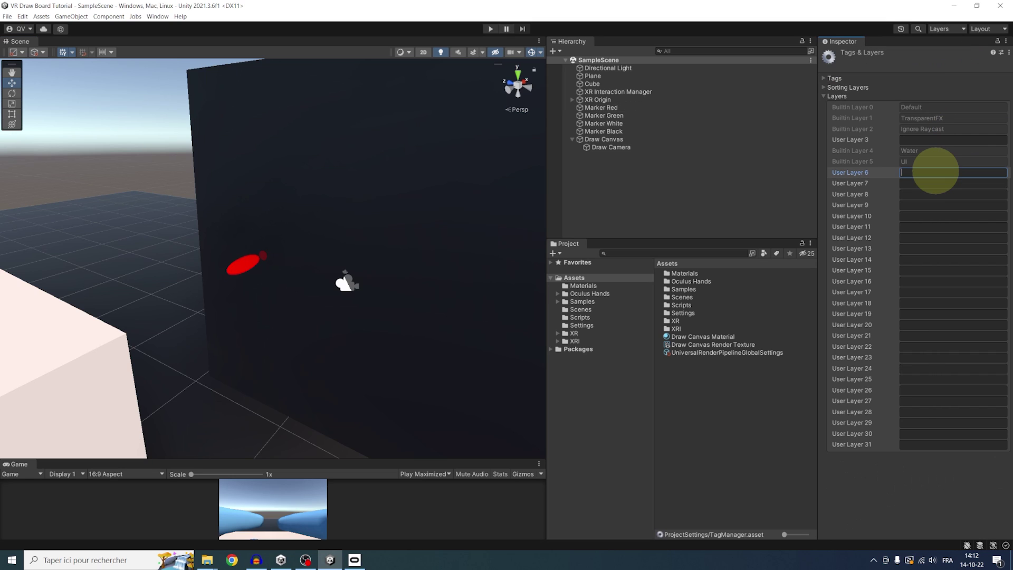
pyautogui.click(606, 131)
pyautogui.keyDown('shift'); pyautogui.click(603, 107); pyautogui.keyUp('shift')
pyautogui.click(950, 66)
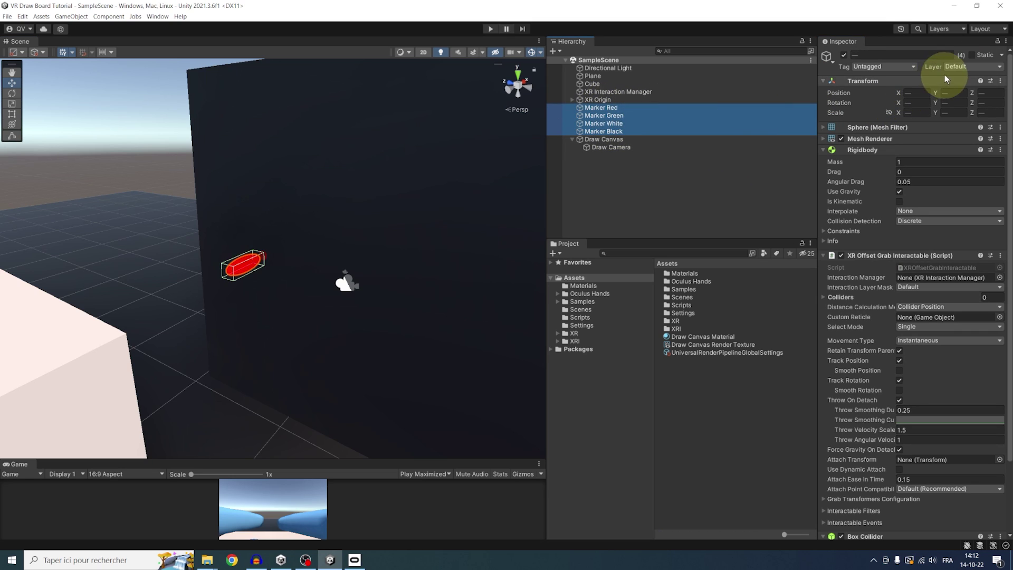
pyautogui.click(962, 124)
pyautogui.hotkey('ctrl', 's')
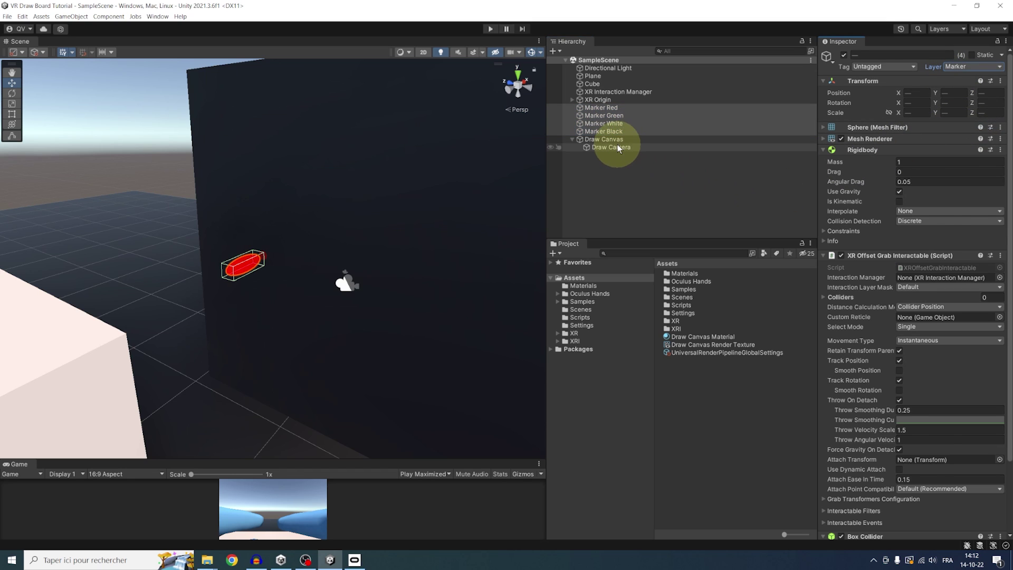
# - Set the Draw Camera's Culling Mask to the Marker layer only
pyautogui.click(617, 146)
pyautogui.click(918, 306)
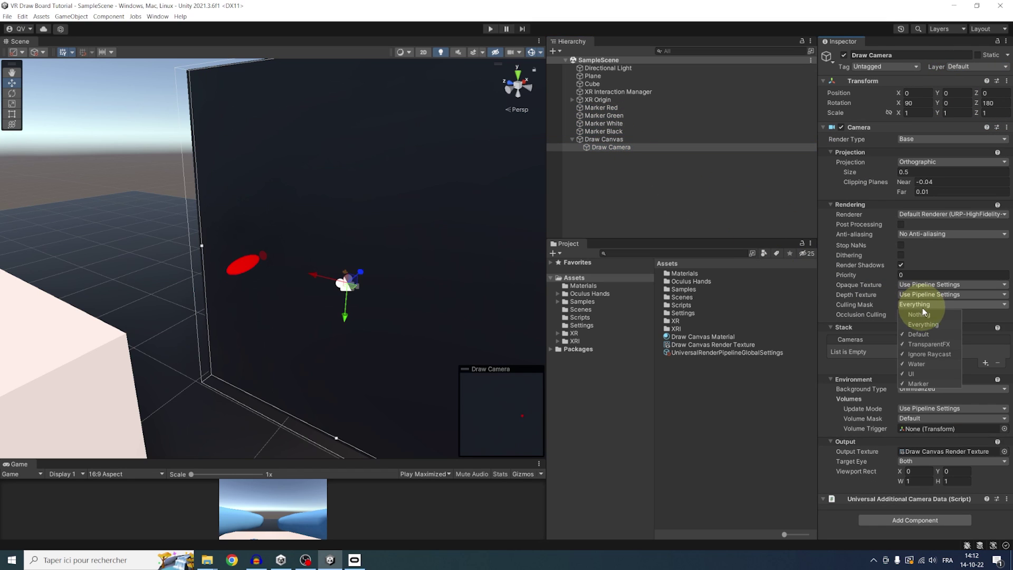
pyautogui.click(929, 314)
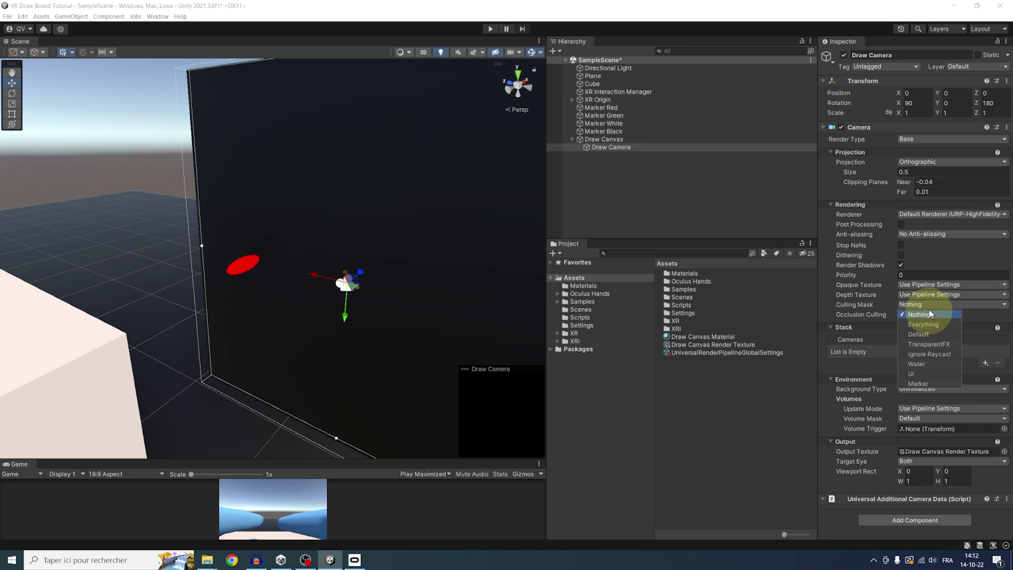
pyautogui.click(921, 384)
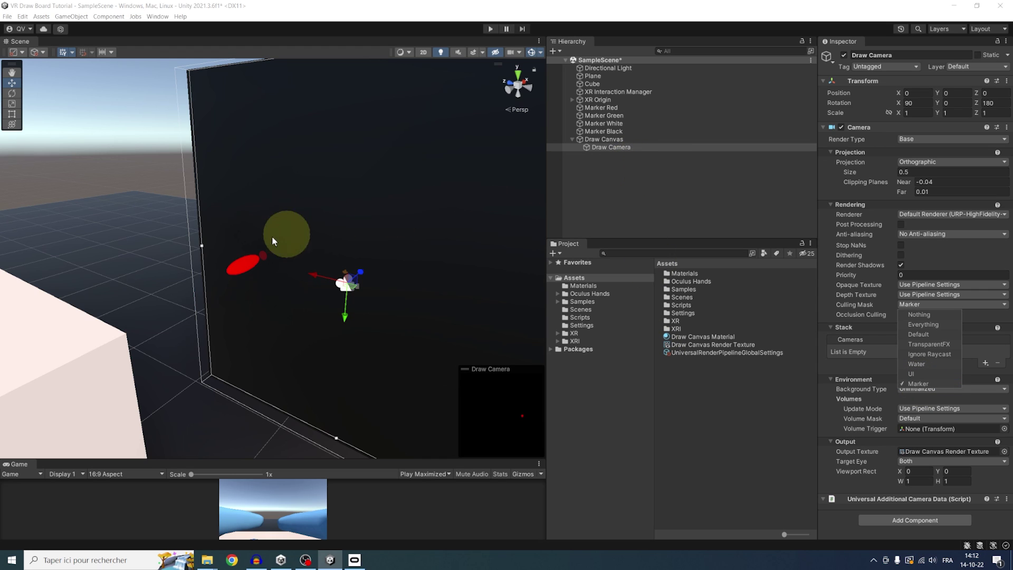
# - Slide Marker Red up the board to draw a red line, then enter Play mode
pyautogui.hotkey('ctrl', 's')
pyautogui.scroll(5, 292, 251)
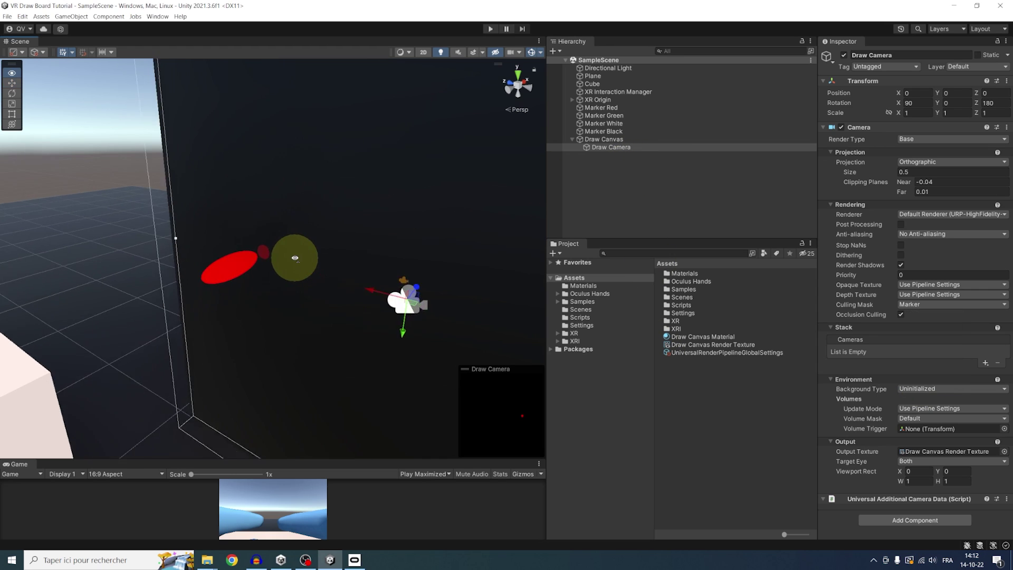
pyautogui.click(598, 108)
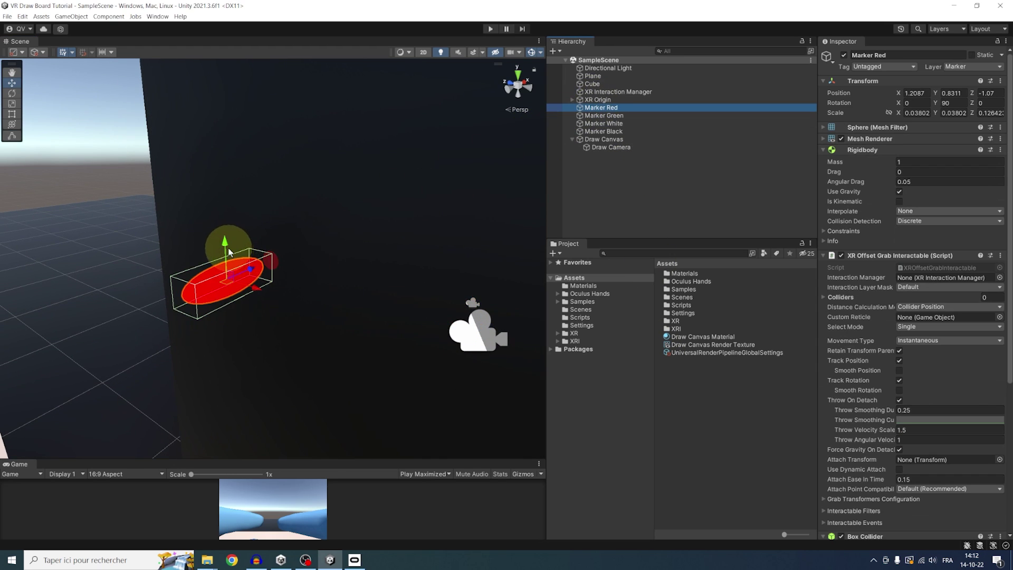
pyautogui.moveTo(226, 251)
pyautogui.mouseDown()
pyautogui.moveTo(230, 87)
pyautogui.moveTo(213, 300)
pyautogui.moveTo(206, 166)
pyautogui.moveTo(239, 157)
pyautogui.moveTo(440, 215)
pyautogui.moveTo(216, 173)
pyautogui.moveTo(396, 205)
pyautogui.moveTo(245, 195)
pyautogui.mouseUp()
pyautogui.click(480, 28)
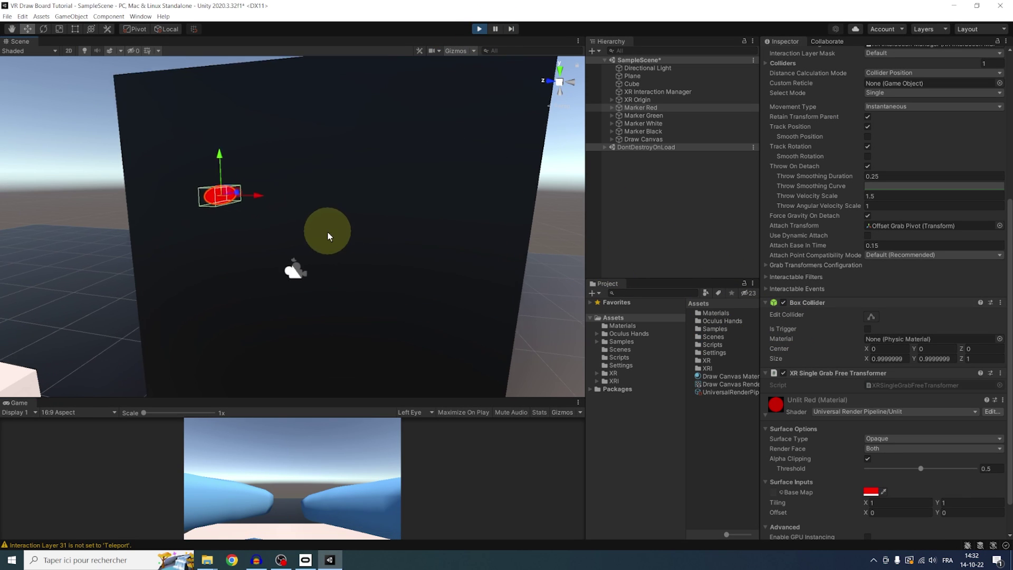
# - Lower the Unlit Red material's Base Map colour alpha to 25
pyautogui.moveTo(327, 231); pyautogui.dragTo(347, 236, button='middle')
pyautogui.moveTo(346, 235)
pyautogui.keyDown('alt'); pyautogui.mouseDown()
pyautogui.moveTo(405, 283)
pyautogui.moveTo(268, 210)
pyautogui.moveTo(351, 245)
pyautogui.moveTo(361, 234)
pyautogui.moveTo(385, 287)
pyautogui.moveTo(401, 296)
pyautogui.mouseUp(); pyautogui.keyUp('alt')
pyautogui.scroll(-3, 813, 459)
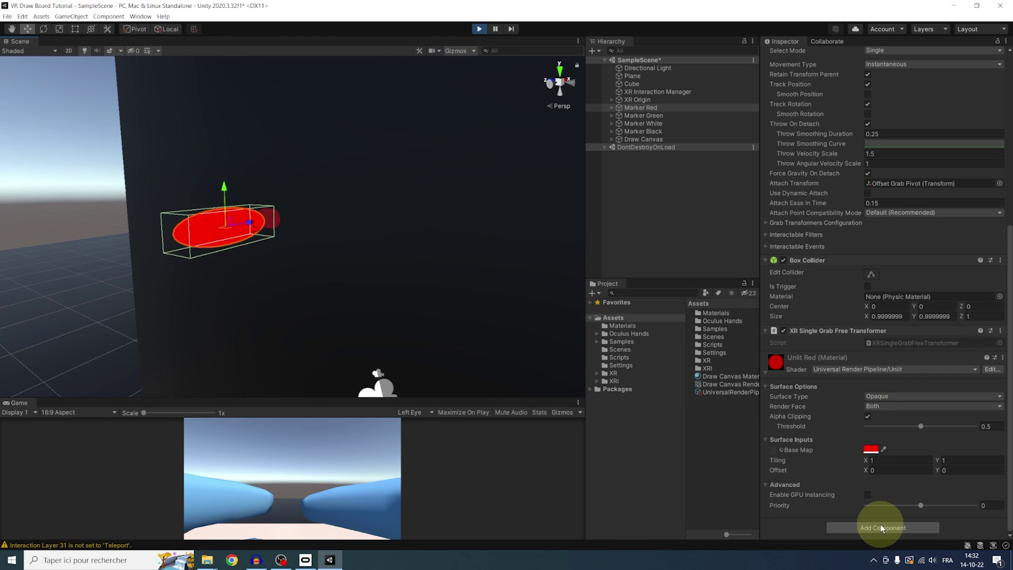
pyautogui.click(870, 451)
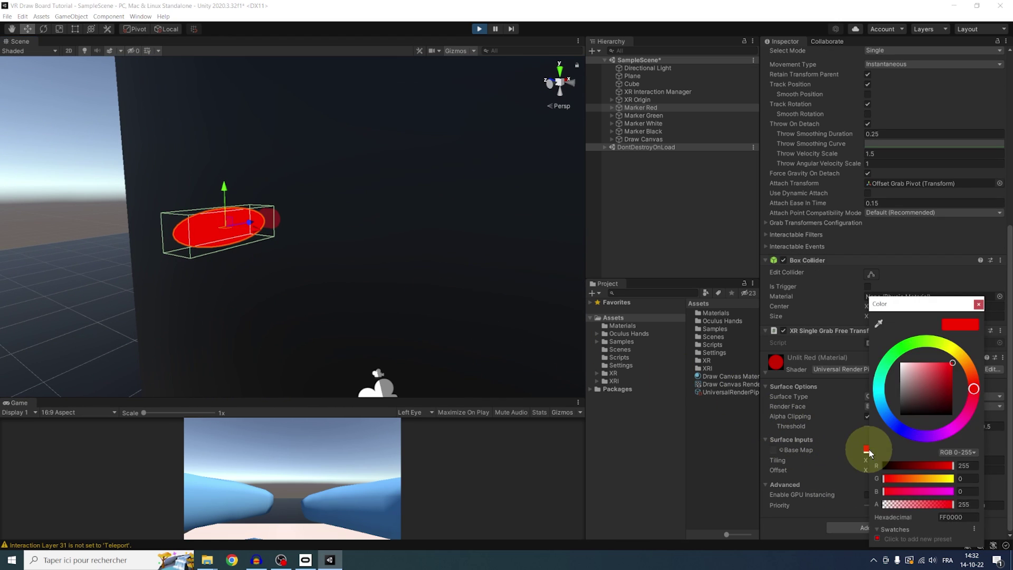
pyautogui.moveTo(914, 292); pyautogui.dragTo(694, 222)
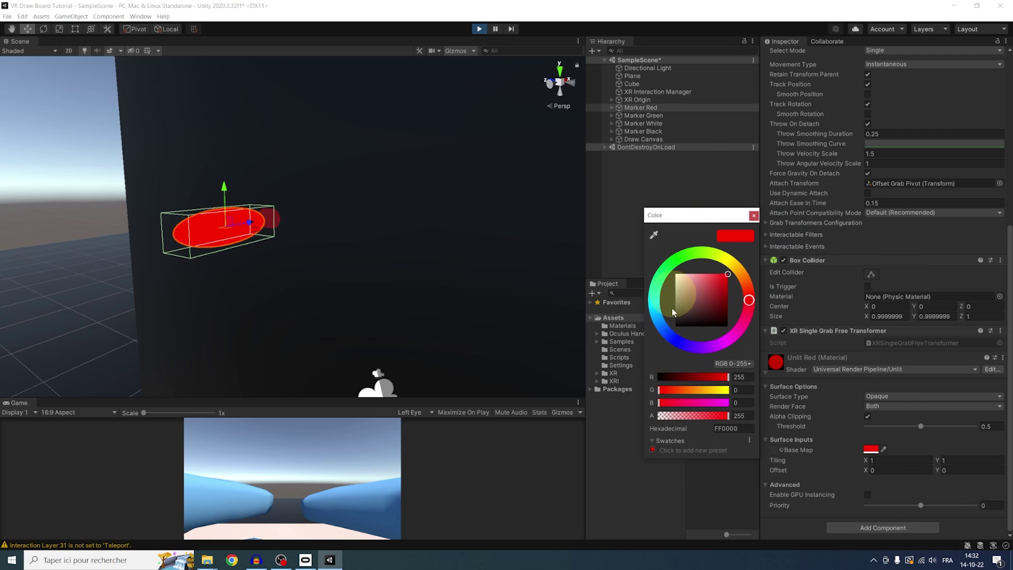
pyautogui.moveTo(725, 419); pyautogui.dragTo(667, 418)
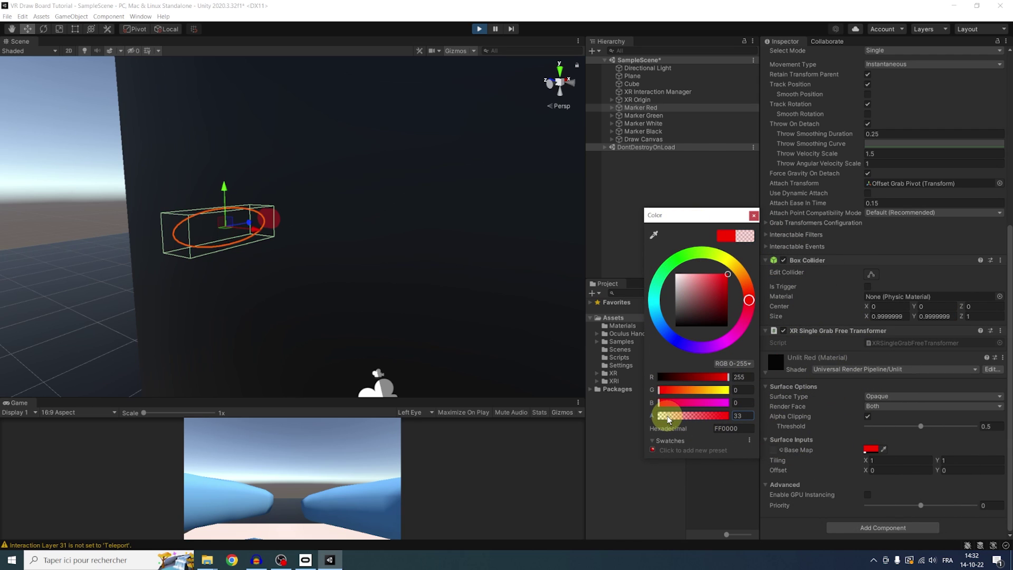
pyautogui.click(754, 215)
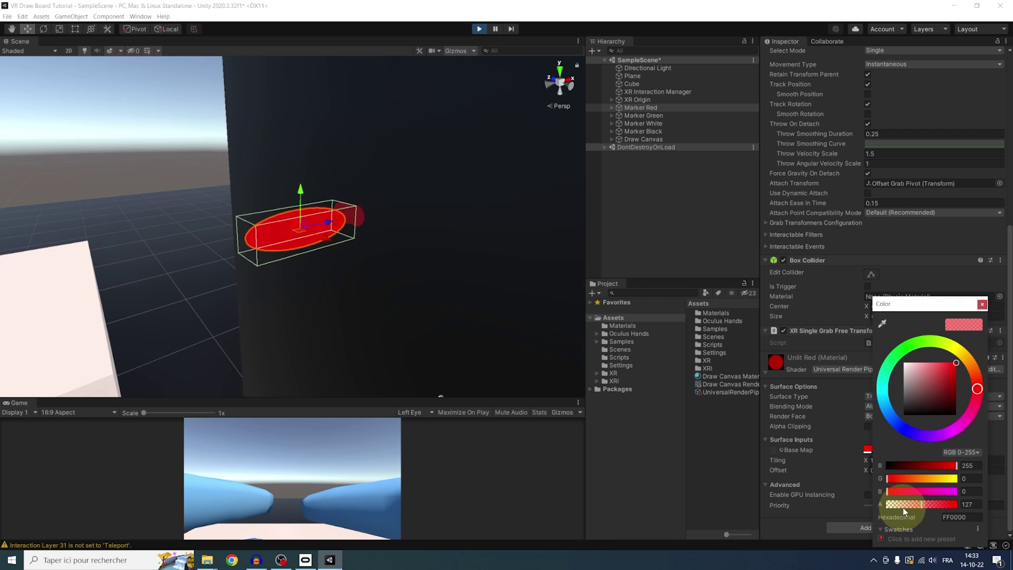
pyautogui.moveTo(903, 508); pyautogui.dragTo(894, 505)
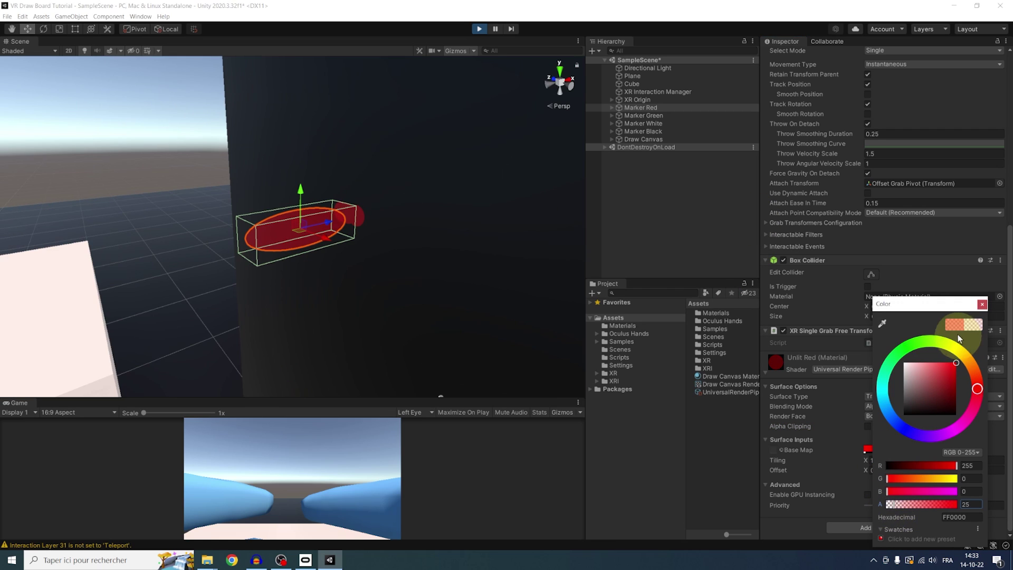
pyautogui.click(982, 304)
# - Drag the red marker across the board to draw a translucent red stroke
pyautogui.moveTo(325, 239)
pyautogui.mouseDown()
pyautogui.moveTo(510, 306)
pyautogui.moveTo(392, 275)
pyautogui.moveTo(546, 300)
pyautogui.moveTo(419, 284)
pyautogui.mouseUp()
pyautogui.moveTo(419, 283)
pyautogui.mouseDown(button='right')
pyautogui.moveTo(554, 304)
pyautogui.moveTo(335, 303)
pyautogui.moveTo(256, 272)
pyautogui.mouseUp(button='right')
pyautogui.moveTo(247, 274)
pyautogui.mouseDown()
pyautogui.moveTo(405, 335)
pyautogui.moveTo(277, 298)
pyautogui.moveTo(400, 340)
pyautogui.moveTo(300, 332)
pyautogui.moveTo(236, 305)
pyautogui.mouseUp()
pyautogui.moveTo(230, 262); pyautogui.dragTo(220, 172)
pyautogui.moveTo(220, 172)
pyautogui.mouseDown(button='right')
pyautogui.moveTo(317, 218)
pyautogui.moveTo(264, 254)
pyautogui.mouseUp(button='right')
# - Paint looping red trails with Marker Red, adjusting its rotation, then exit Play mode
pyautogui.click(264, 254)
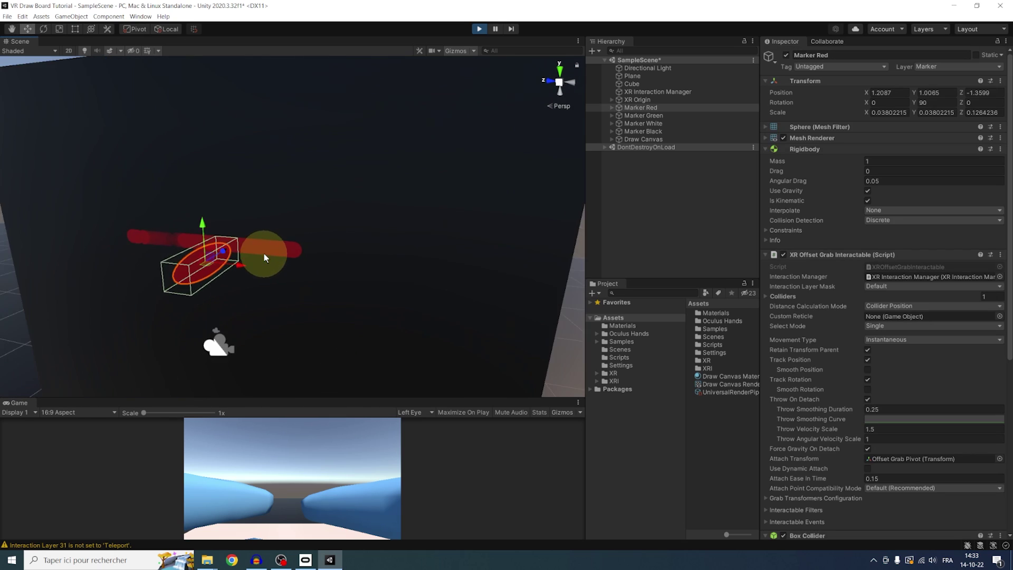
pyautogui.moveTo(223, 263)
pyautogui.mouseDown()
pyautogui.moveTo(282, 228)
pyautogui.moveTo(276, 182)
pyautogui.moveTo(338, 210)
pyautogui.moveTo(352, 232)
pyautogui.moveTo(331, 243)
pyautogui.moveTo(344, 233)
pyautogui.moveTo(337, 240)
pyautogui.moveTo(391, 242)
pyautogui.moveTo(359, 249)
pyautogui.moveTo(420, 139)
pyautogui.moveTo(350, 152)
pyautogui.moveTo(329, 189)
pyautogui.moveTo(130, 206)
pyautogui.moveTo(161, 92)
pyautogui.moveTo(239, 147)
pyautogui.moveTo(175, 184)
pyautogui.moveTo(311, 364)
pyautogui.moveTo(392, 358)
pyautogui.moveTo(341, 335)
pyautogui.moveTo(230, 348)
pyautogui.moveTo(102, 282)
pyautogui.moveTo(219, 267)
pyautogui.moveTo(281, 240)
pyautogui.mouseUp()
pyautogui.press('e')
pyautogui.press('z')
pyautogui.press('w')
pyautogui.click(478, 29)
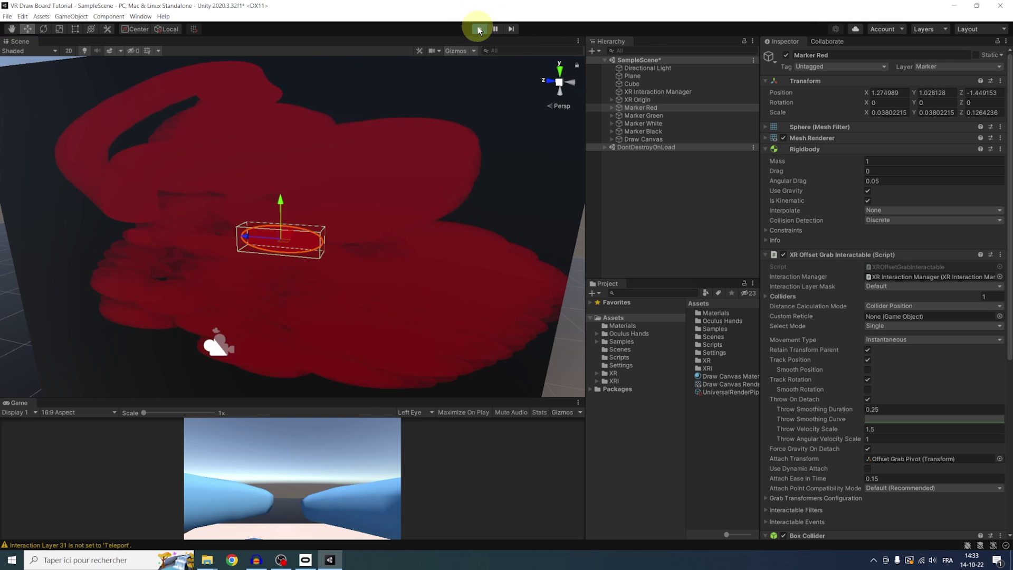
# - Select and frame the Draw Canvas board, checking its white Base Map colour
pyautogui.scroll(-5, 293, 232)
pyautogui.click(297, 186)
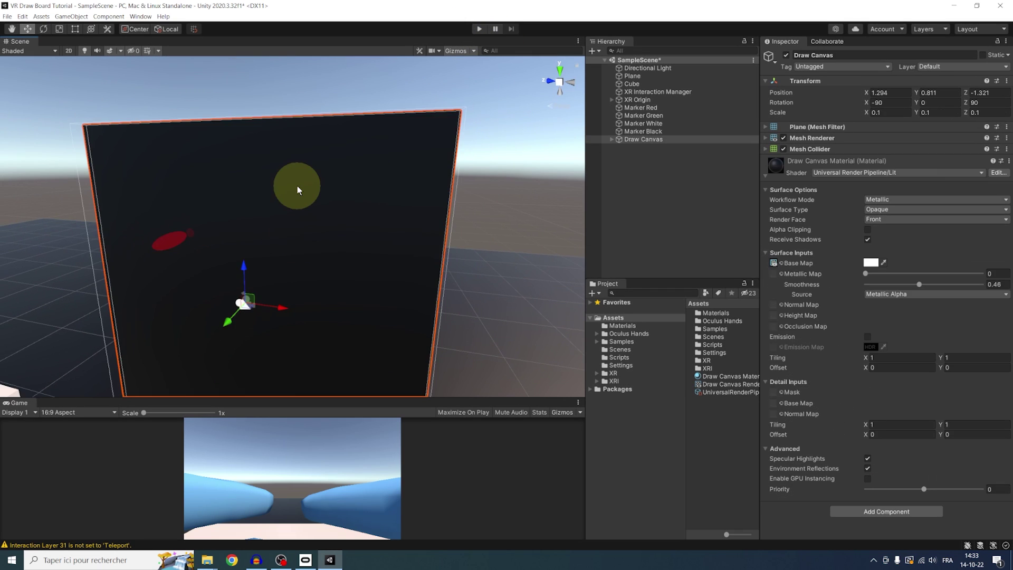
pyautogui.press('f')
pyautogui.click(865, 265)
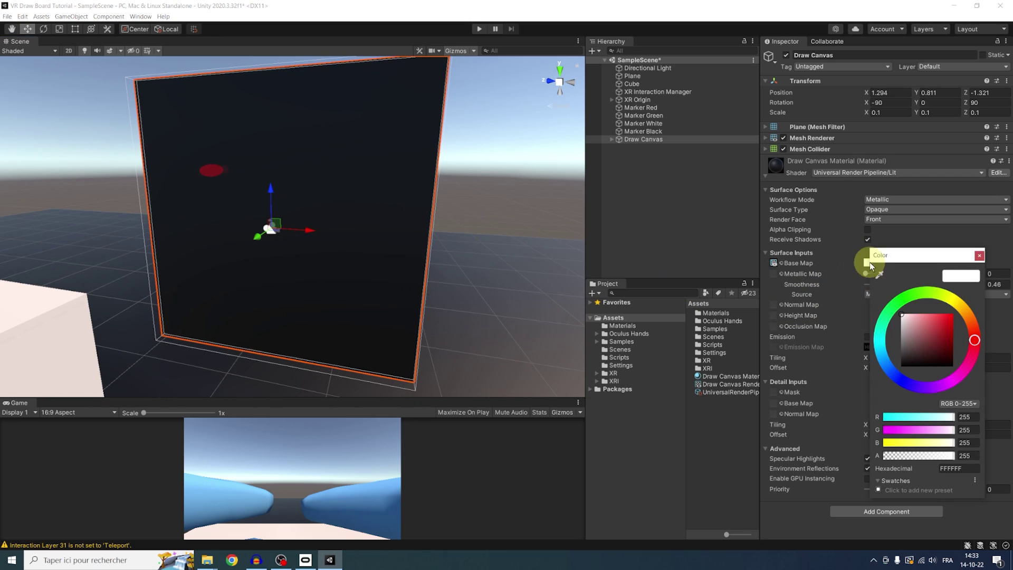
pyautogui.moveTo(907, 319); pyautogui.dragTo(906, 244)
pyautogui.click(980, 256)
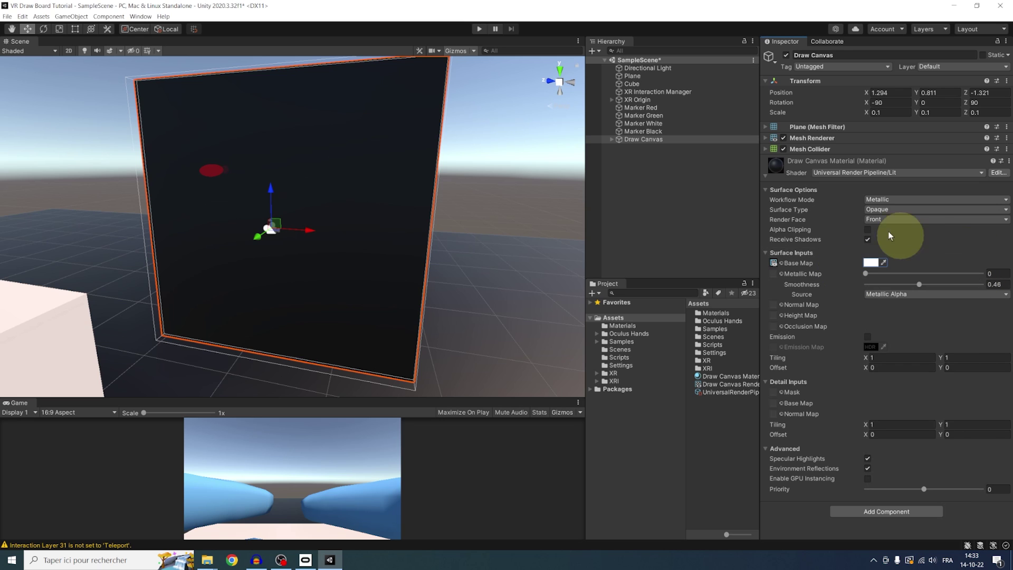
# - Enlarge the Scene view and reframe the view around the canvas
pyautogui.moveTo(373, 267); pyautogui.dragTo(395, 332, button='right')
pyautogui.moveTo(380, 398); pyautogui.dragTo(376, 470)
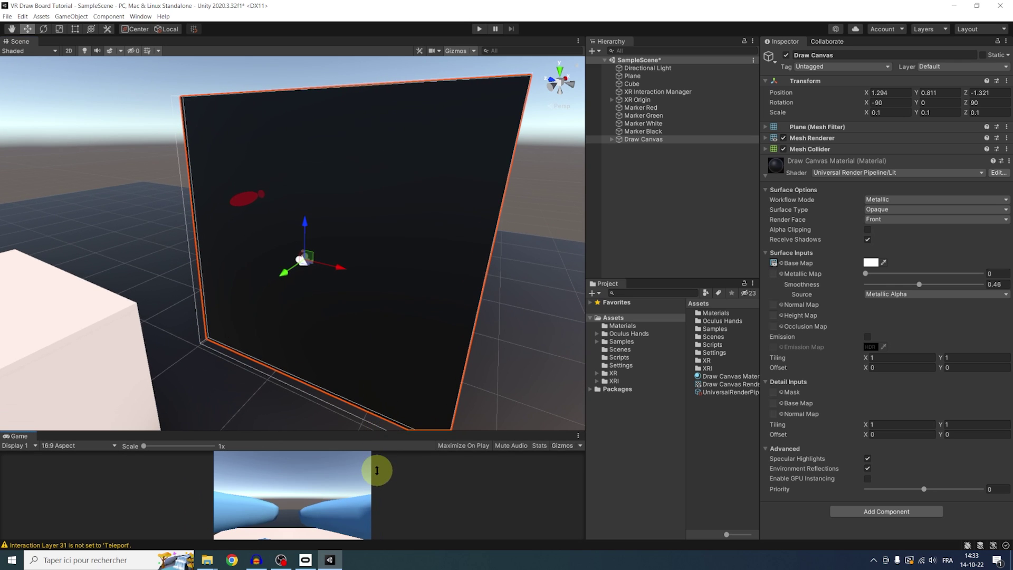
pyautogui.moveTo(407, 351); pyautogui.dragTo(383, 342, button='middle')
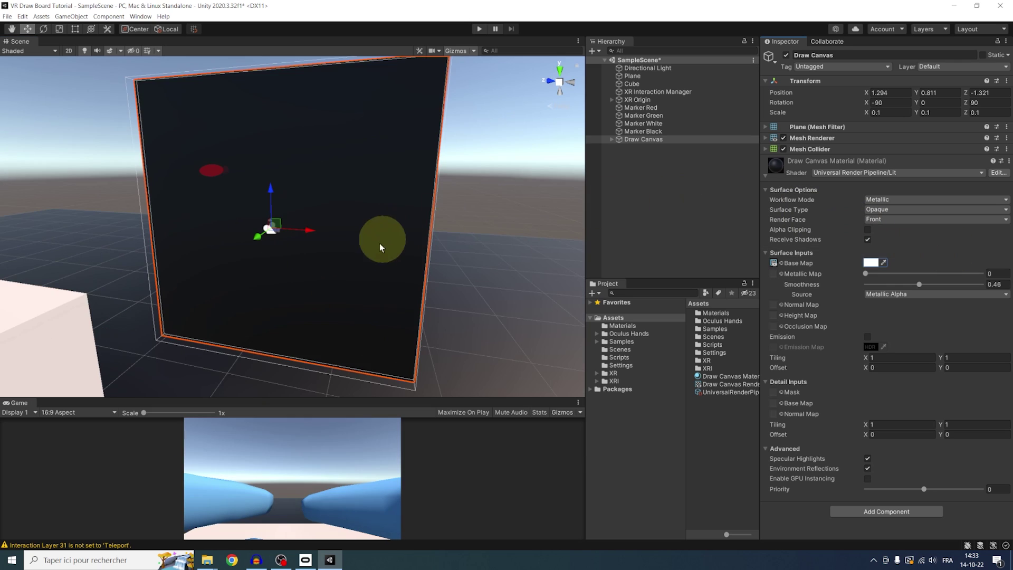
pyautogui.moveTo(379, 243); pyautogui.dragTo(396, 321, button='right')
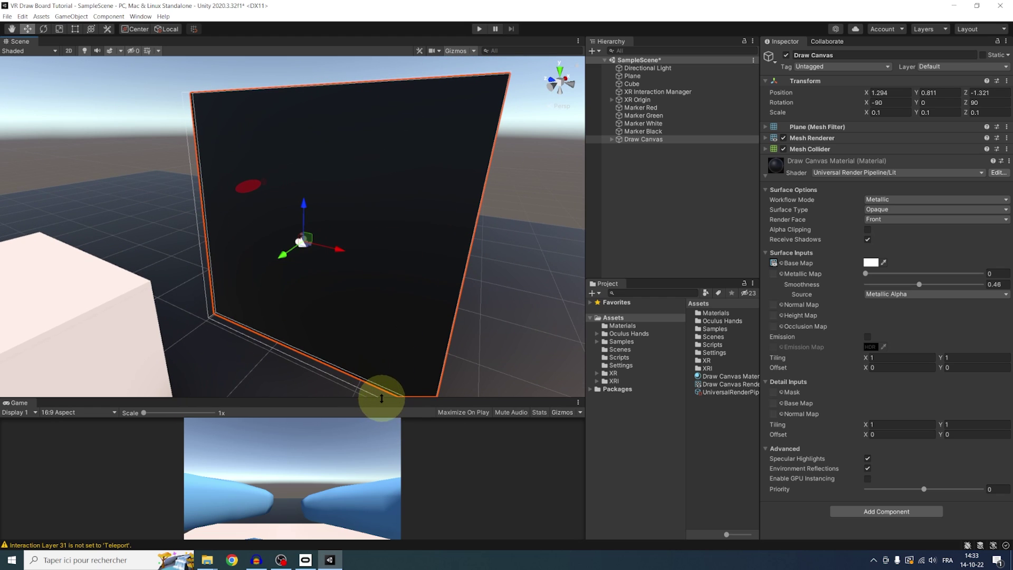
pyautogui.moveTo(382, 398); pyautogui.dragTo(377, 470)
pyautogui.moveTo(407, 351); pyautogui.dragTo(383, 339, button='right')
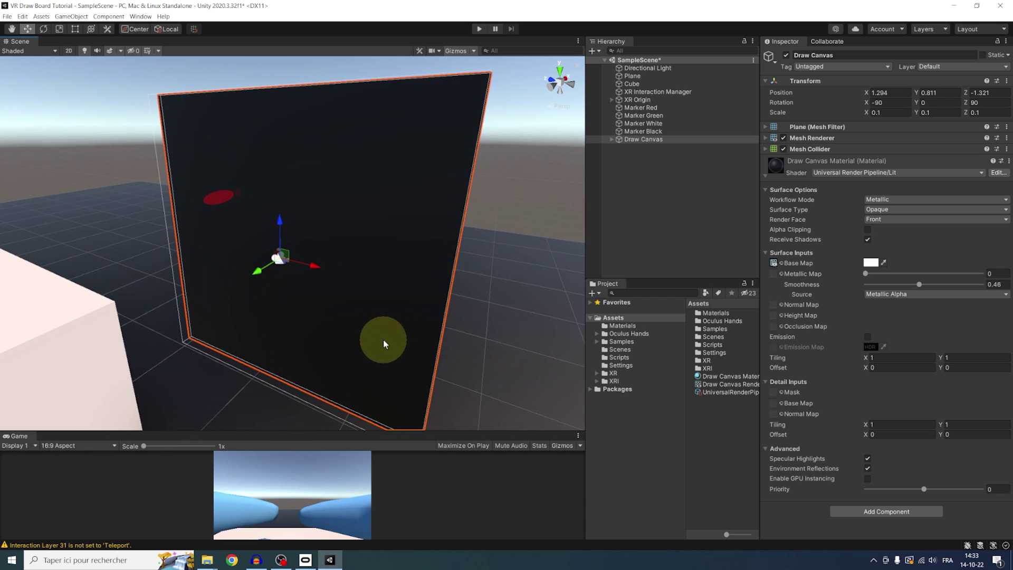
# - Create a URP Lit Shader Graph in Assets named 'Draw Canvas Shader'
pyautogui.click(606, 319)
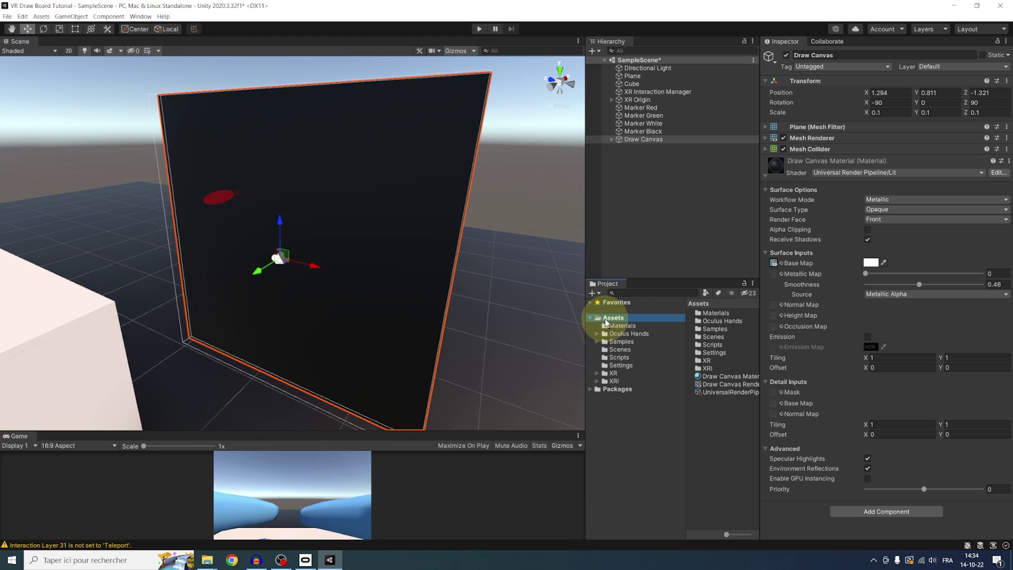
pyautogui.rightClick(605, 322)
pyautogui.moveTo(636, 86)
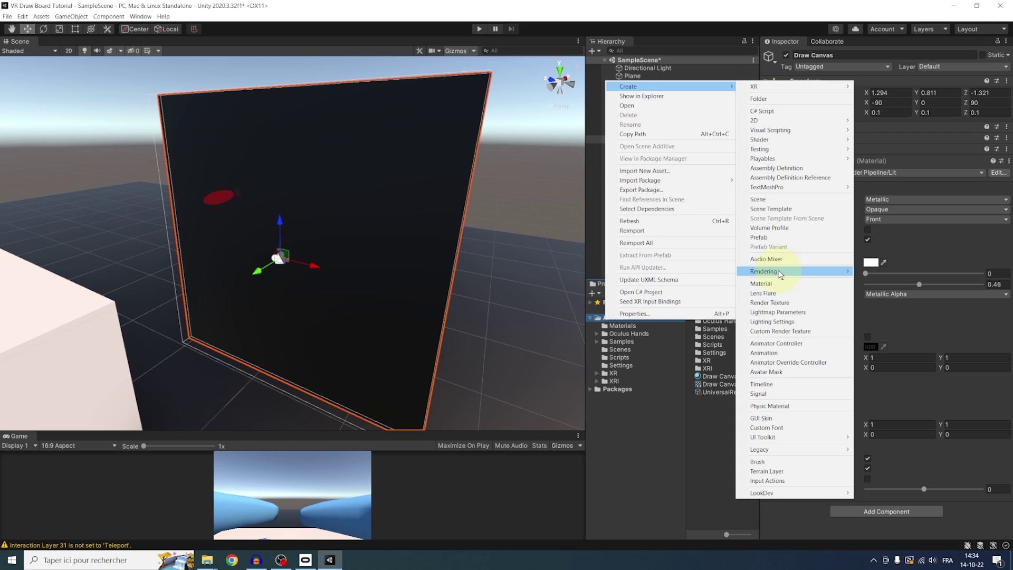
pyautogui.moveTo(792, 139)
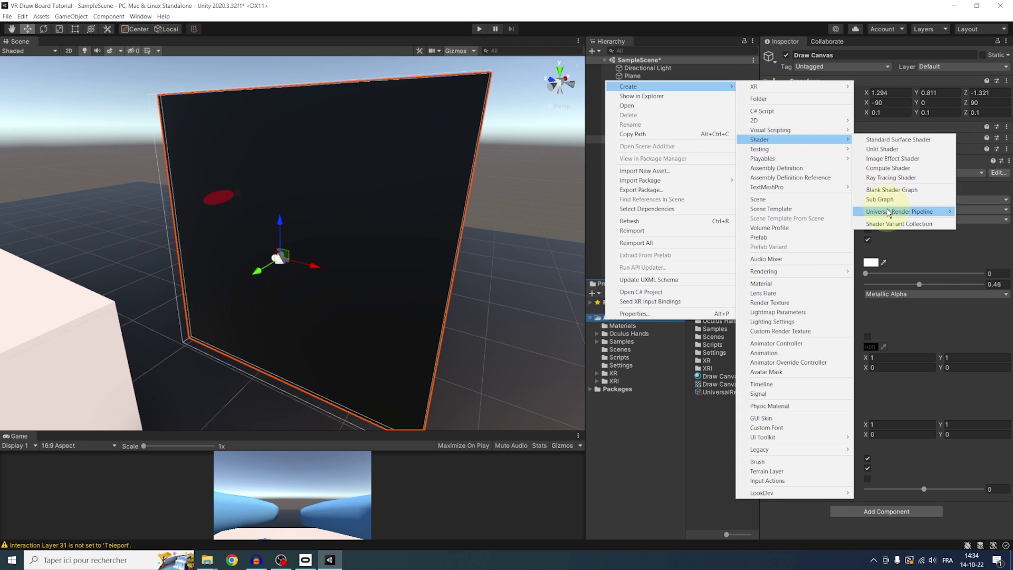
pyautogui.moveTo(889, 213)
pyautogui.click(779, 219)
pyautogui.write('D')
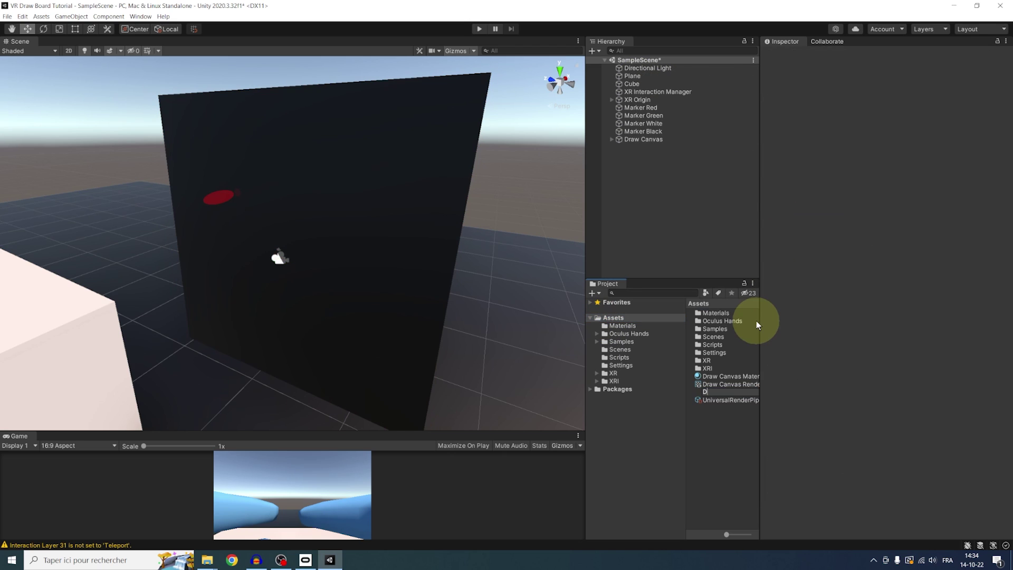
pyautogui.write('raw Canvas Shader')
pyautogui.press('Return')
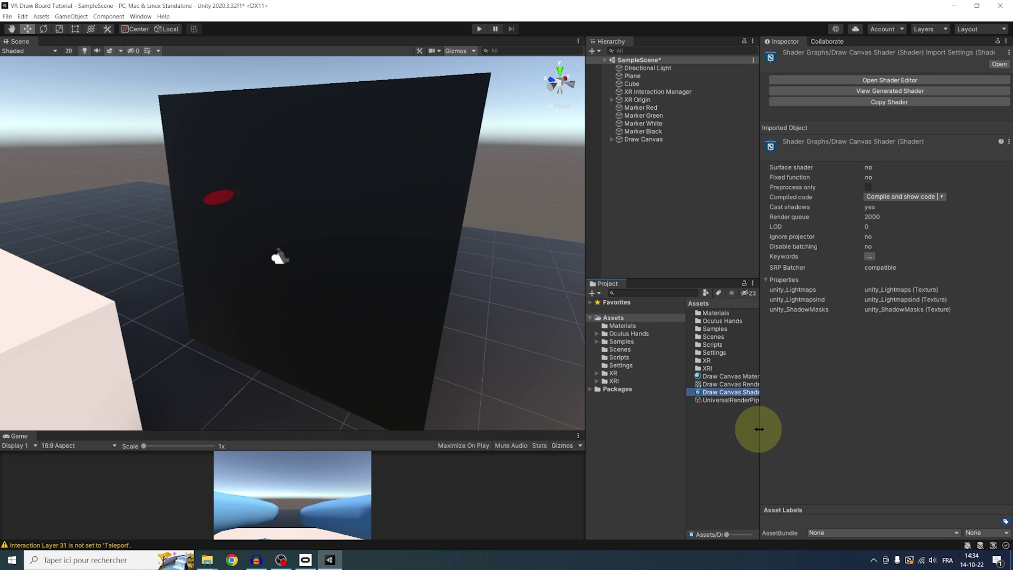
pyautogui.moveTo(759, 429); pyautogui.dragTo(811, 431)
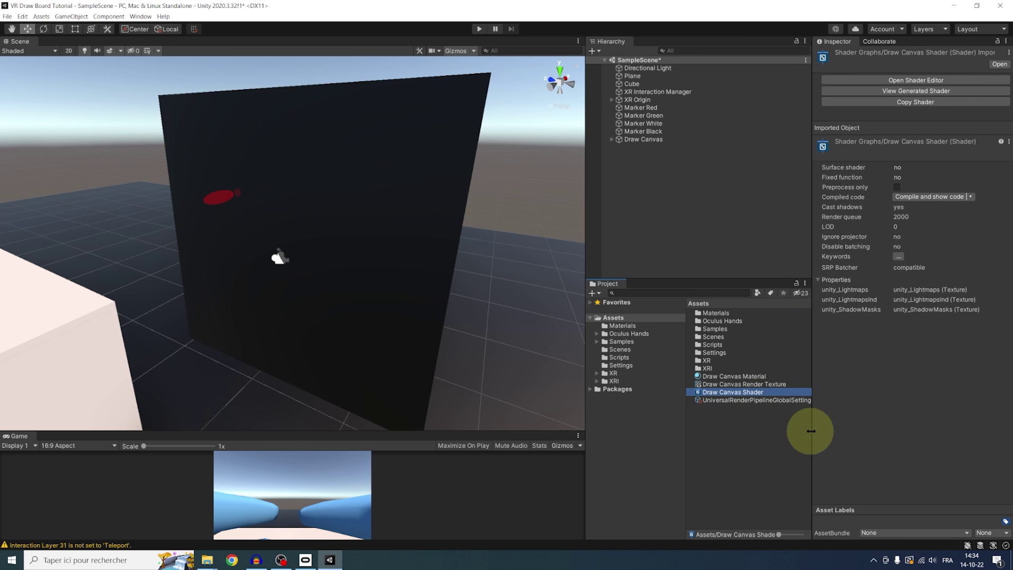
# - Open Draw Canvas Shader in Shader Graph and add a Color property named 'Color'
pyautogui.click(901, 81)
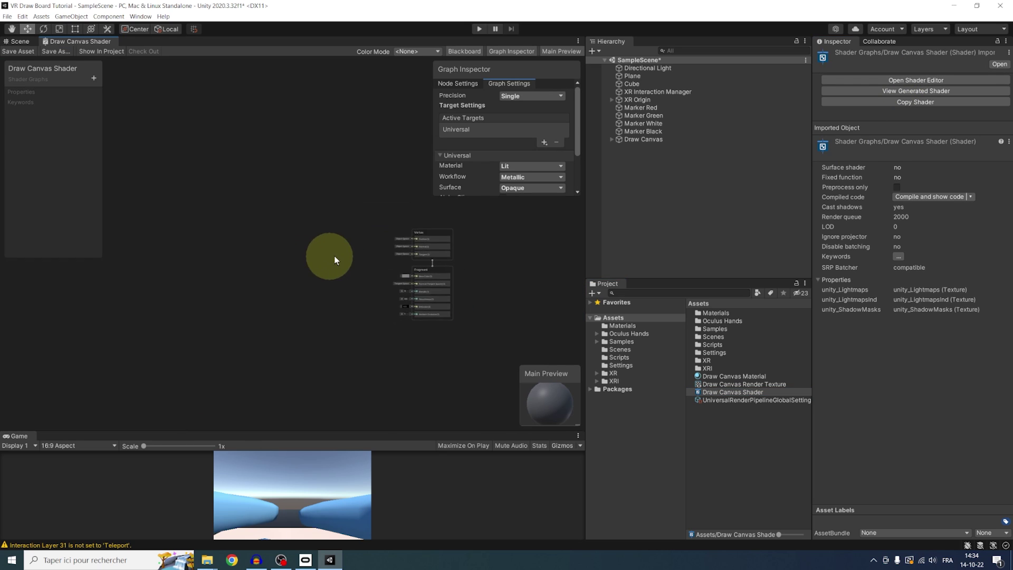
pyautogui.scroll(3, 334, 255)
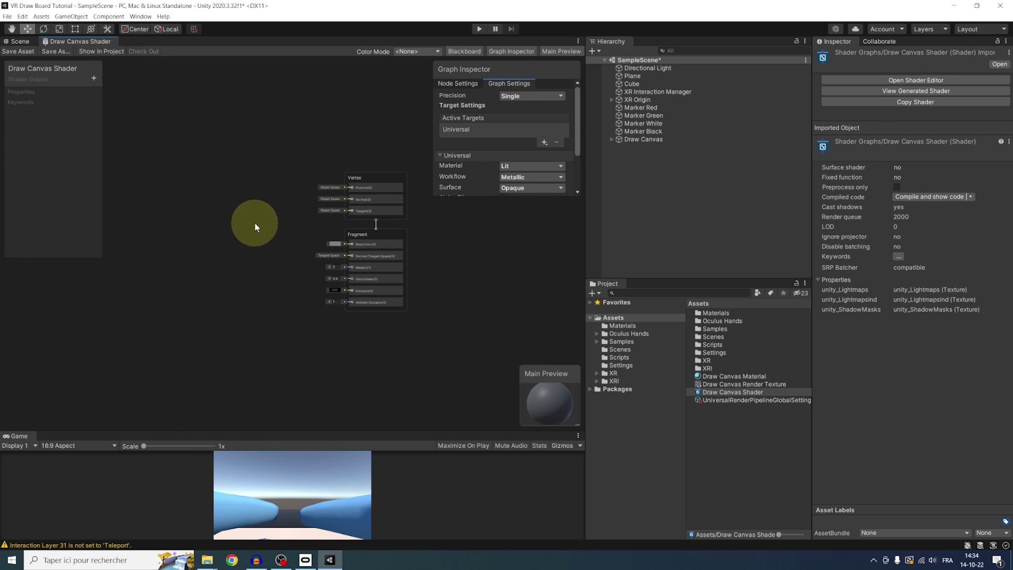
pyautogui.scroll(3, 255, 223)
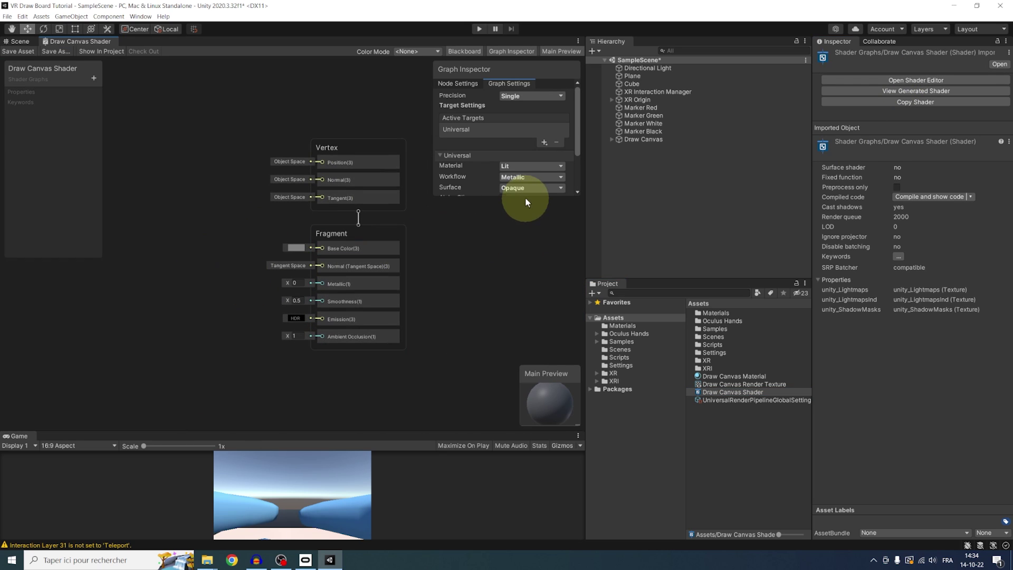
pyautogui.moveTo(525, 195); pyautogui.dragTo(525, 338)
pyautogui.scroll(-3, 226, 280)
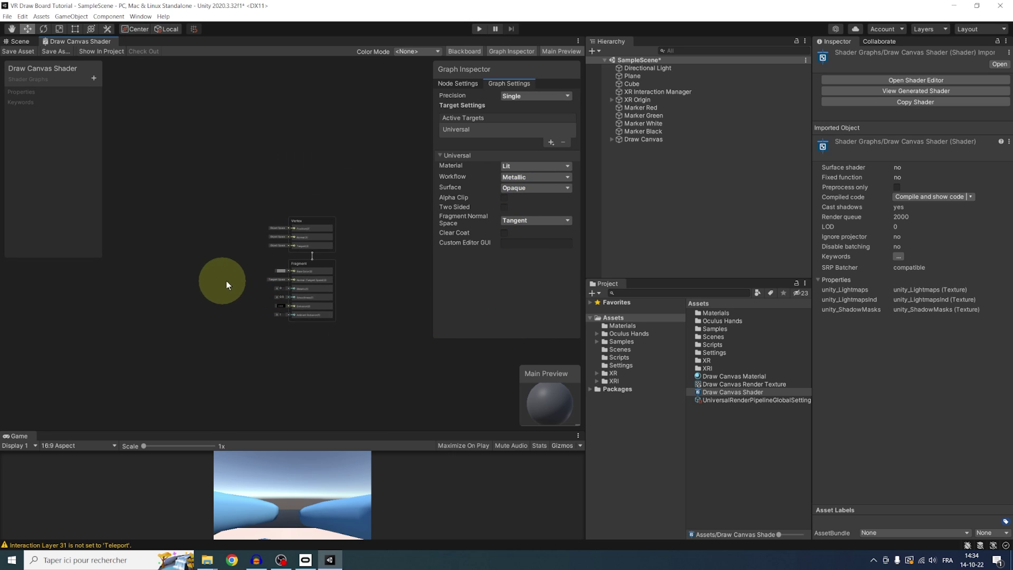
pyautogui.click(94, 78)
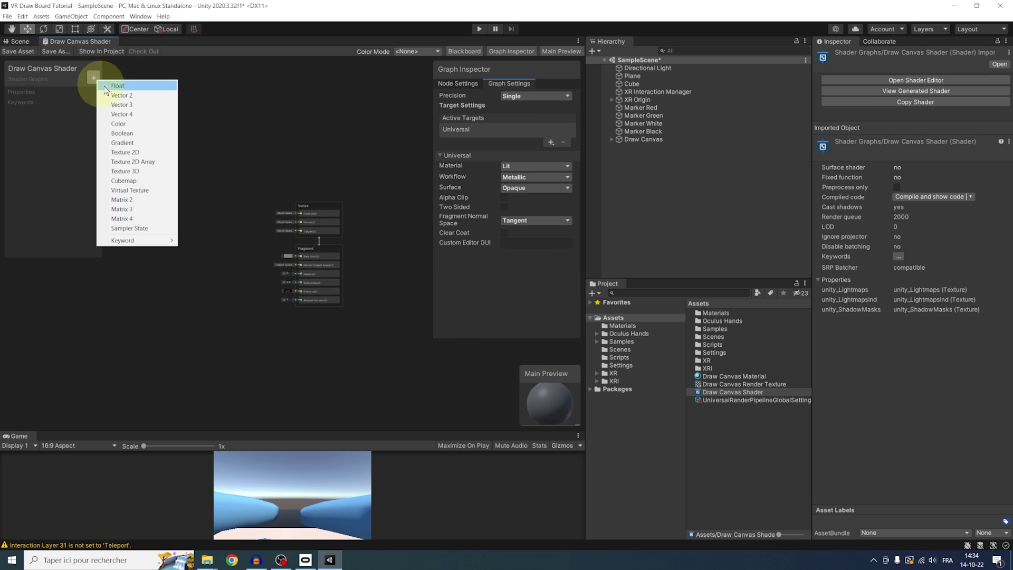
pyautogui.click(132, 123)
pyautogui.write('Color')
pyautogui.press('Return')
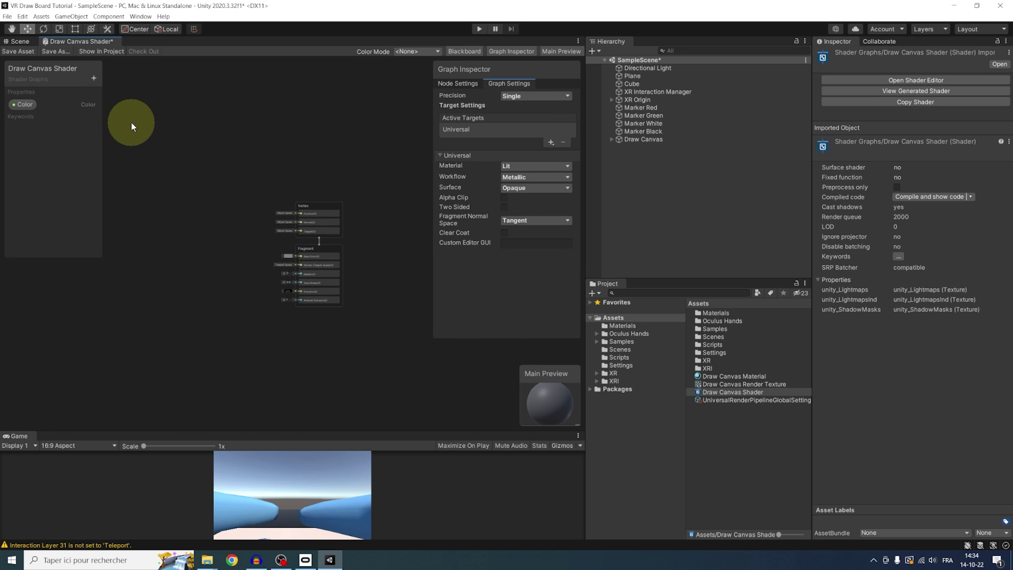
# - Add a Texture 2D property 'Cam Texture' and a Float property 'Alpha Threshold'
pyautogui.click(94, 77)
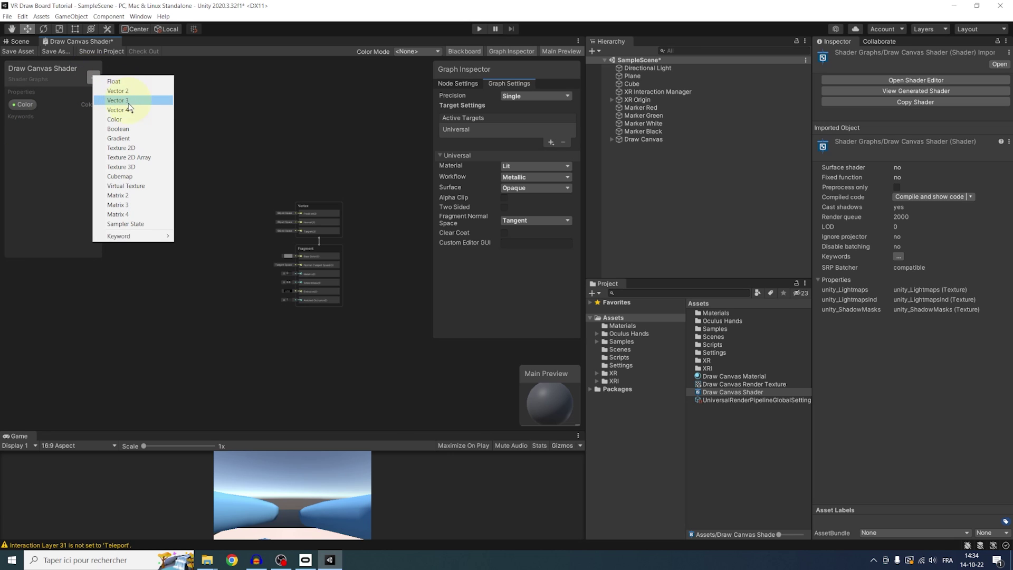
pyautogui.click(126, 147)
pyautogui.write('Cam T')
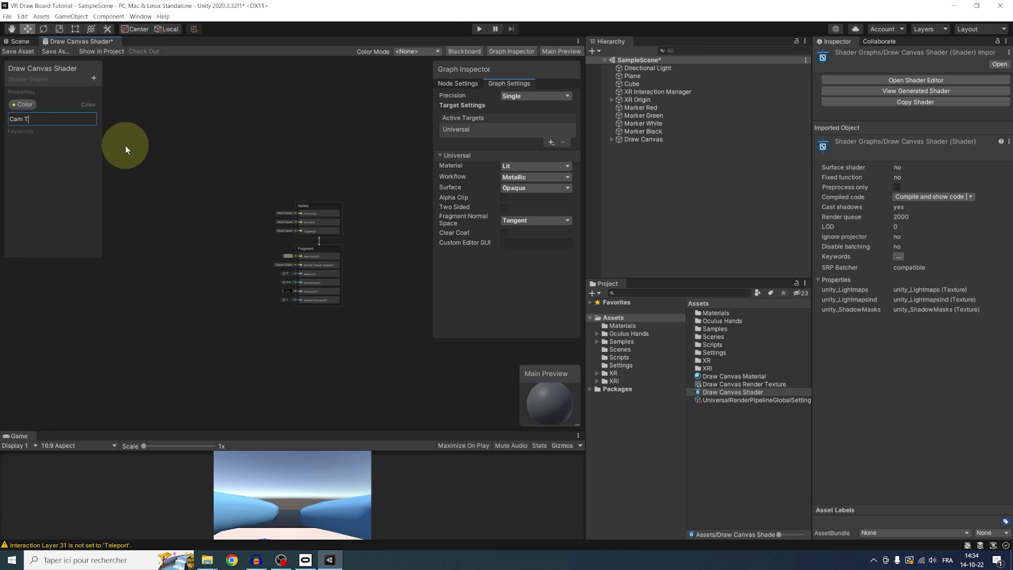
pyautogui.write('exture')
pyautogui.press('Return')
pyautogui.click(95, 79)
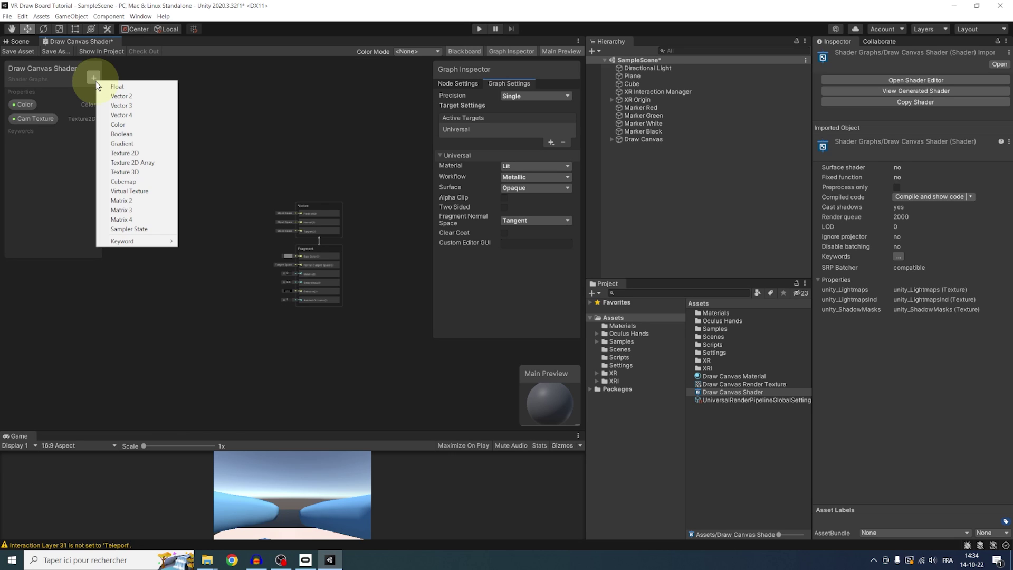
pyautogui.click(119, 87)
pyautogui.write('Alpha')
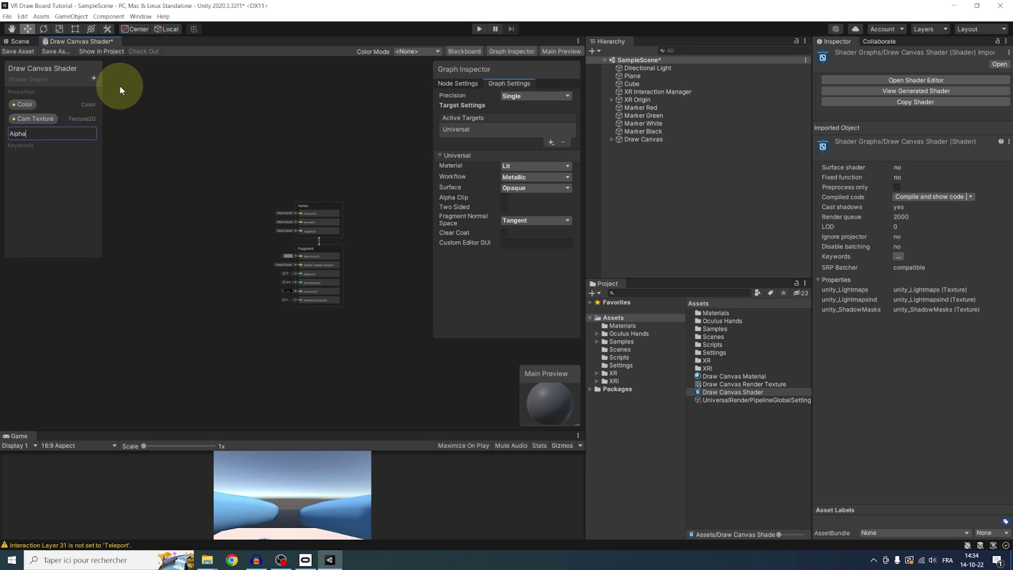
pyautogui.write(' Threshold')
pyautogui.press('Return')
pyautogui.scroll(2, 242, 239)
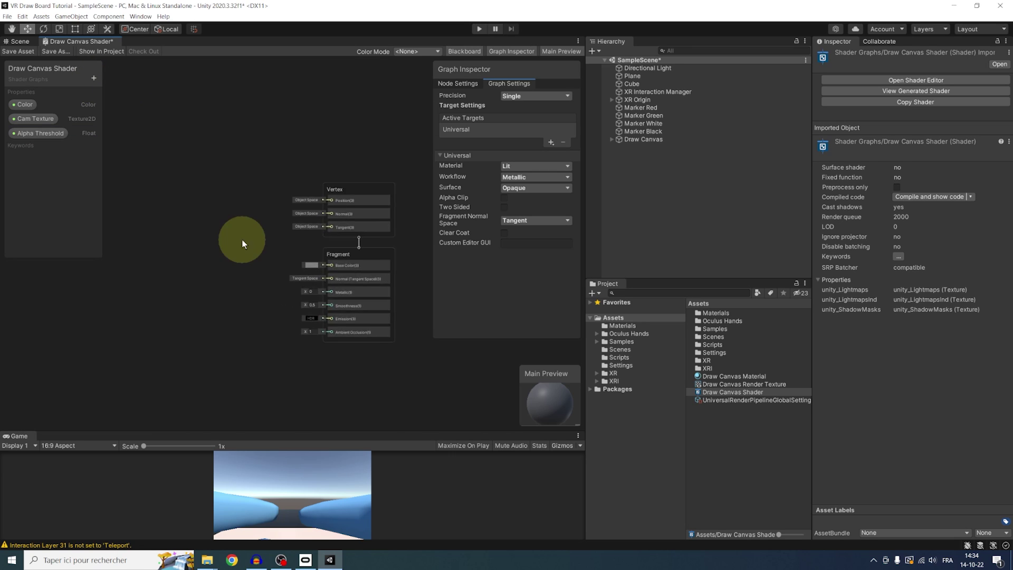
# - Place a Cam Texture node and feed it into a new Sample Texture 2D node
pyautogui.scroll(-3, 264, 247)
pyautogui.scroll(-2, 561, 265)
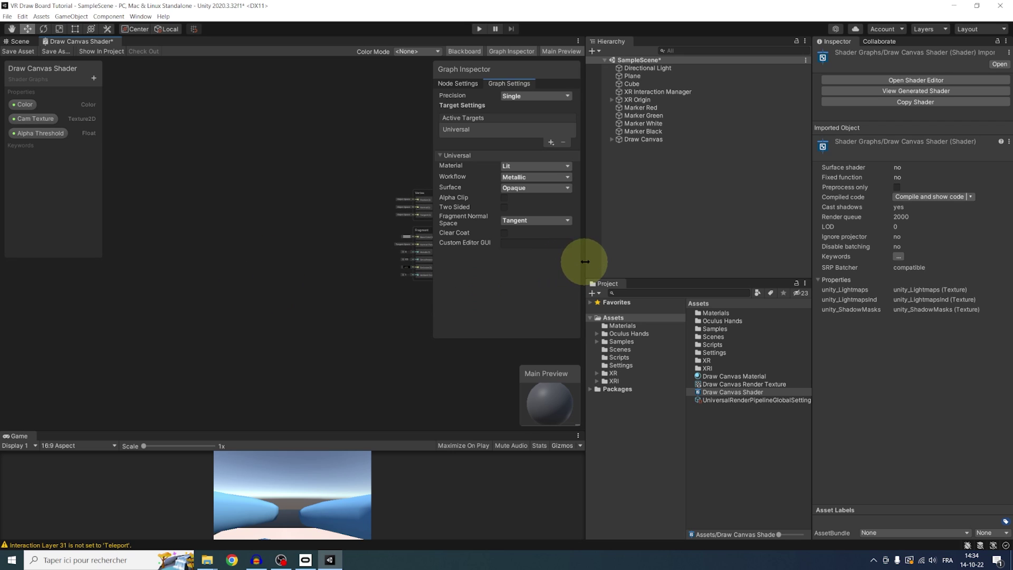
pyautogui.moveTo(585, 261); pyautogui.dragTo(748, 263)
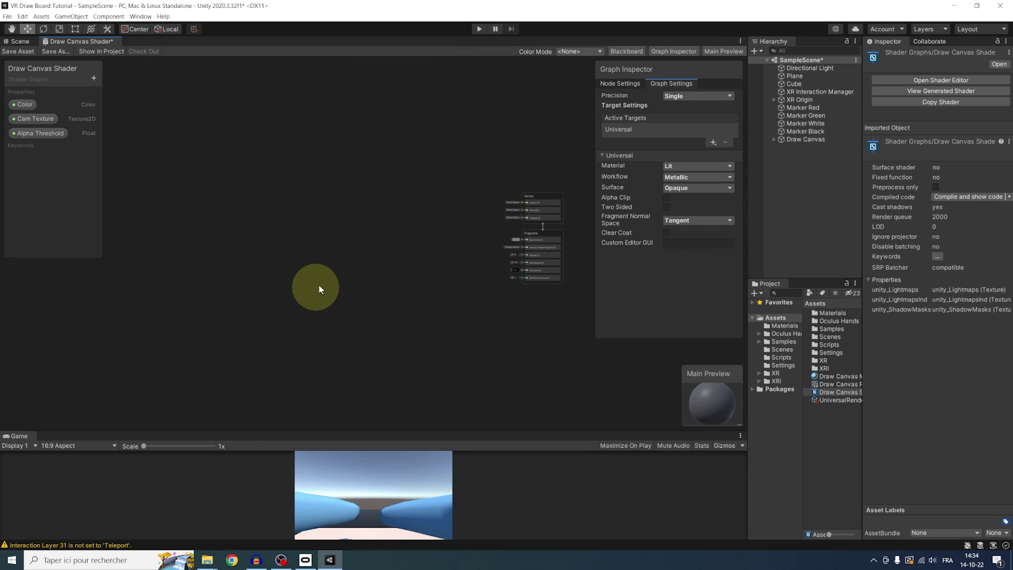
pyautogui.moveTo(319, 286); pyautogui.dragTo(327, 282, button='middle')
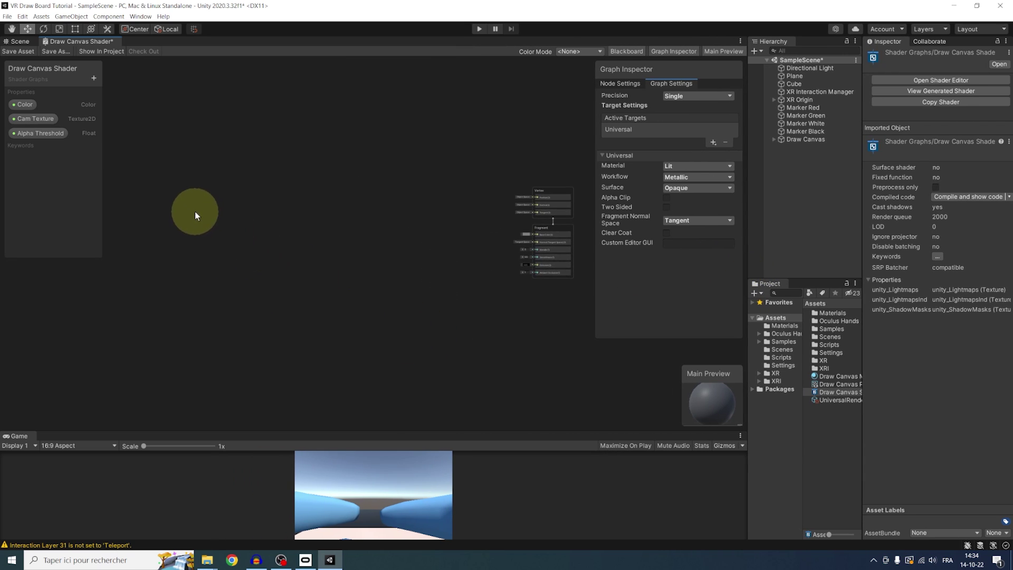
pyautogui.rightClick(167, 213)
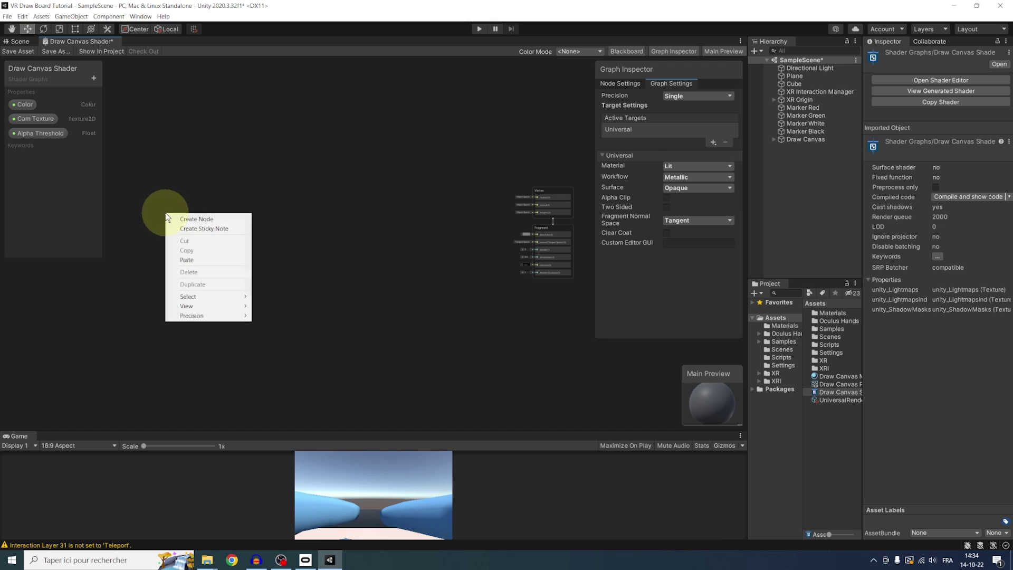
pyautogui.click(33, 120)
pyautogui.moveTo(32, 122); pyautogui.dragTo(161, 240)
pyautogui.rightClick(232, 255)
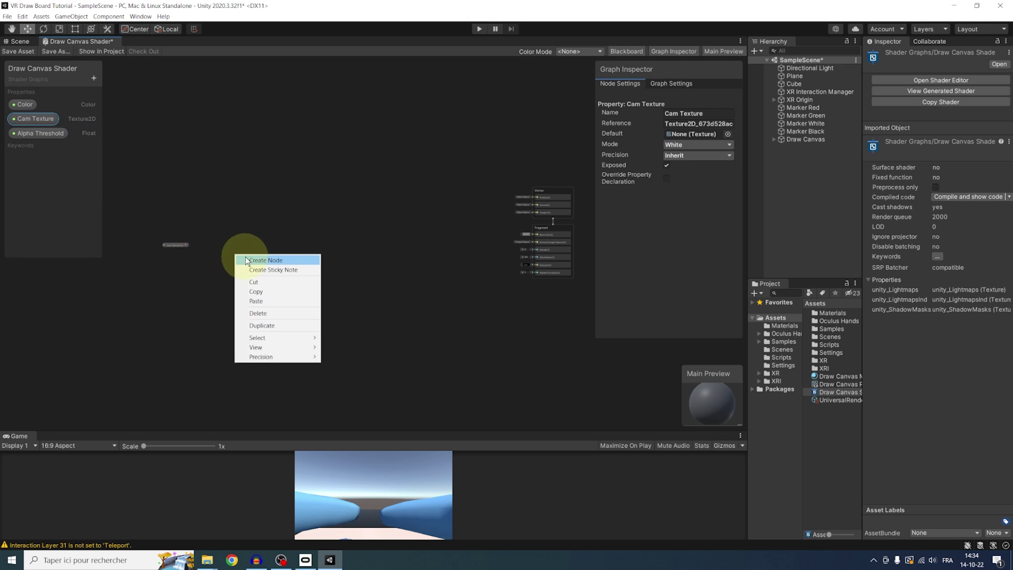
pyautogui.click(246, 260)
pyautogui.write('sampl')
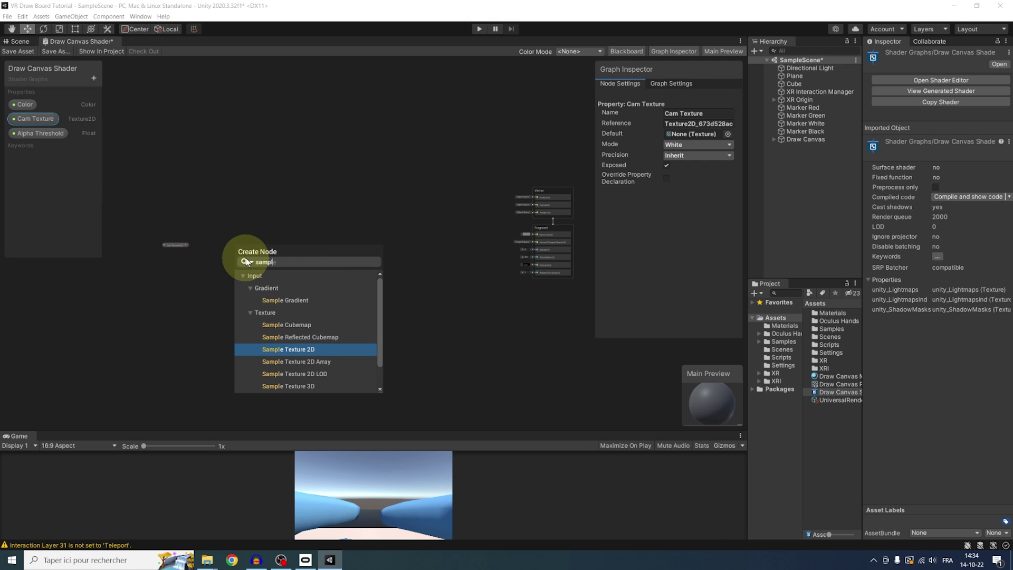
pyautogui.press('Return')
pyautogui.scroll(3, 223, 240)
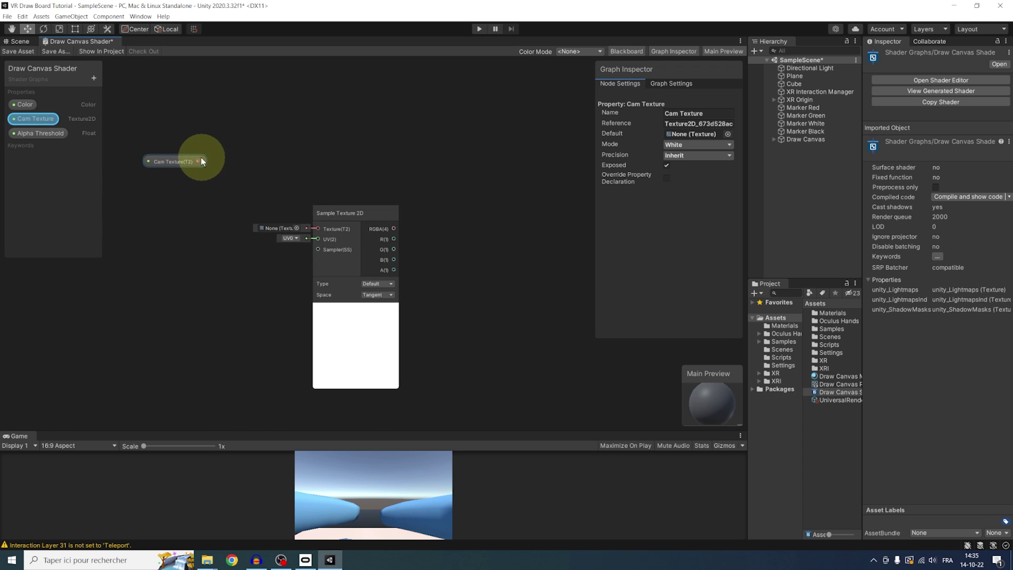
pyautogui.moveTo(295, 229); pyautogui.dragTo(318, 229)
# - Add a Greater Or Equal Comparison node testing sampled alpha against Alpha Threshold
pyautogui.scroll(-2, 327, 211)
pyautogui.rightClick(407, 208)
pyautogui.click(425, 214)
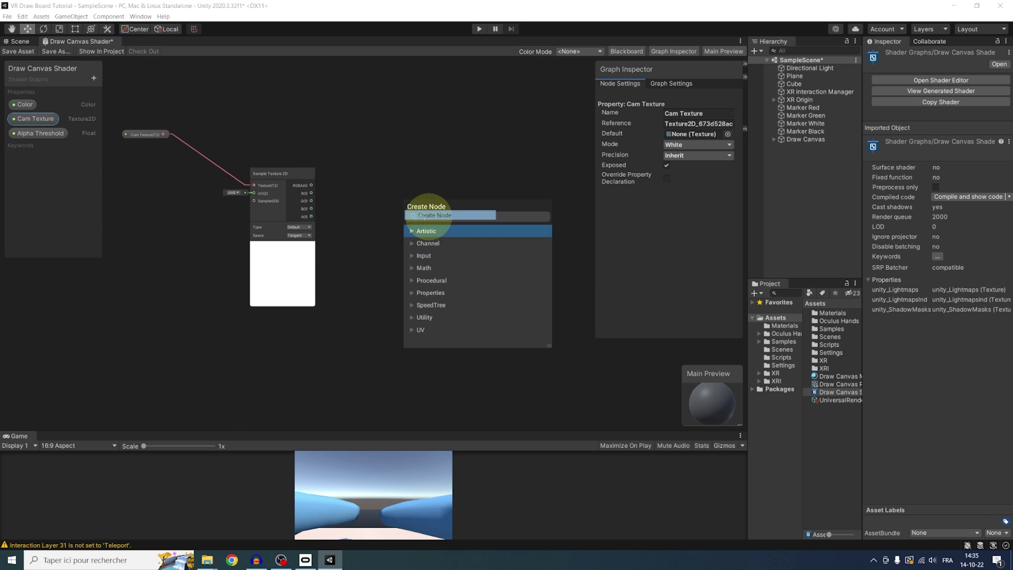
pyautogui.write('compar')
pyautogui.press('Down')
pyautogui.press('Down')
pyautogui.press('Down')
pyautogui.press('Down')
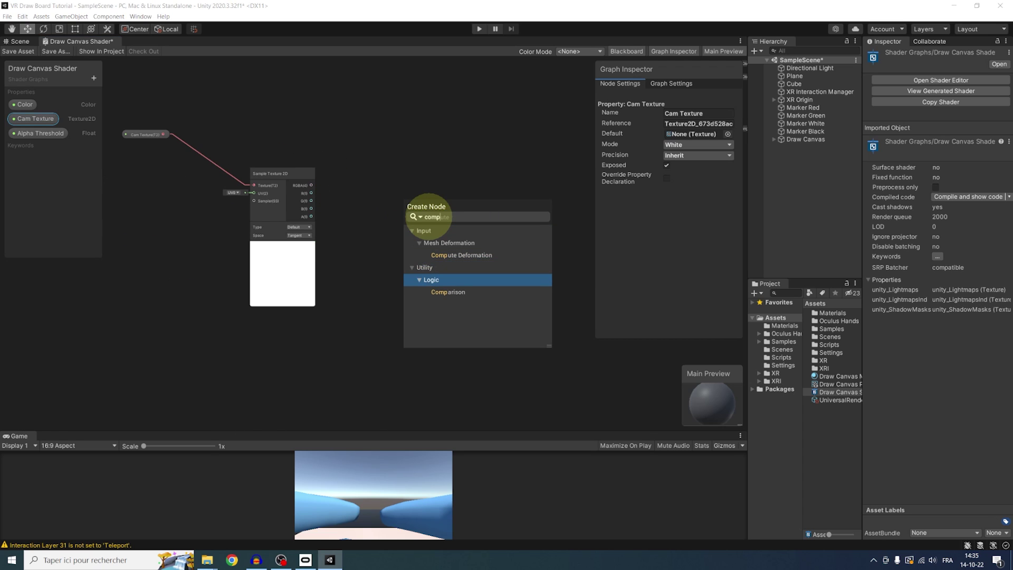
pyautogui.press('Return')
pyautogui.moveTo(312, 217); pyautogui.dragTo(409, 237)
pyautogui.moveTo(55, 133); pyautogui.dragTo(340, 339)
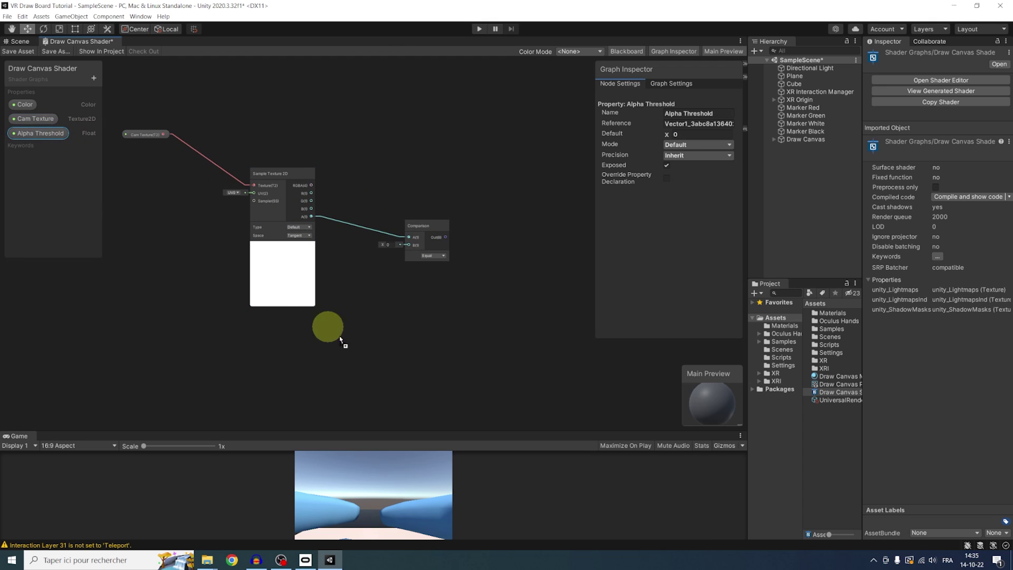
pyautogui.moveTo(410, 270); pyautogui.dragTo(409, 245)
pyautogui.click(435, 255)
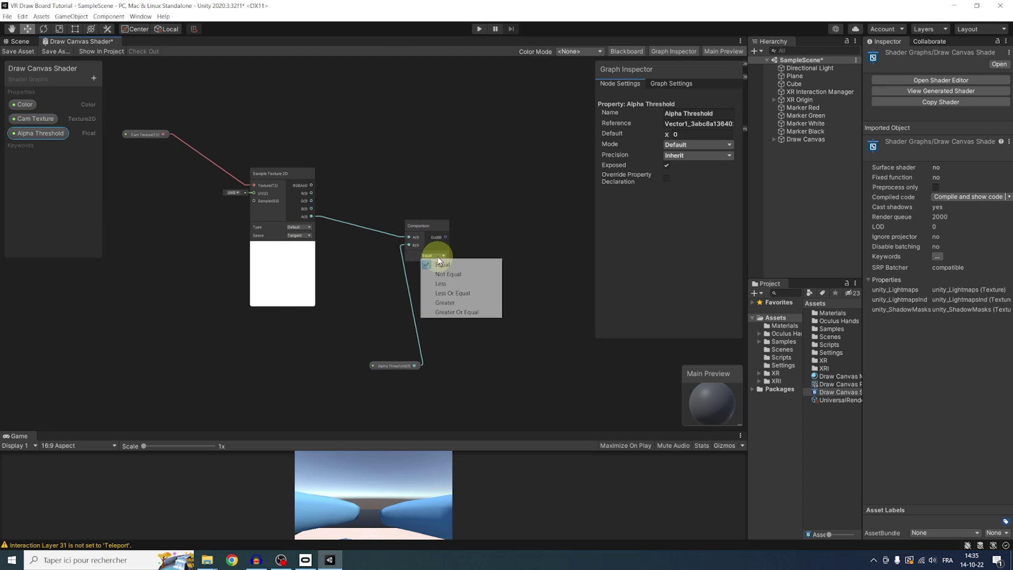
pyautogui.click(458, 313)
# - Add a Branch node driven by the comparison, with sampled RGBA as its True input
pyautogui.moveTo(484, 192); pyautogui.dragTo(408, 210, button='middle')
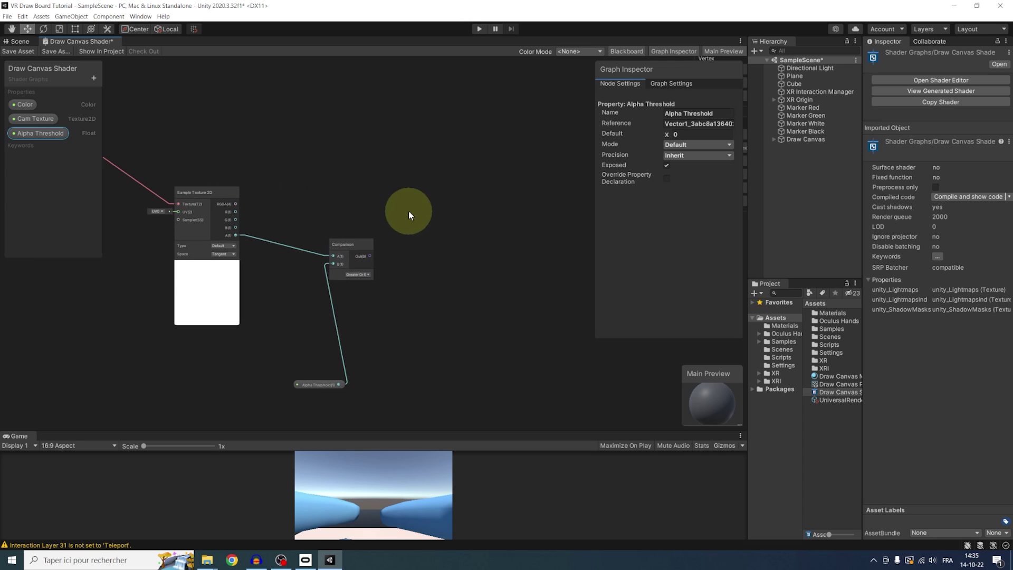
pyautogui.rightClick(429, 213)
pyautogui.click(450, 226)
pyautogui.write('branch')
pyautogui.press('Return')
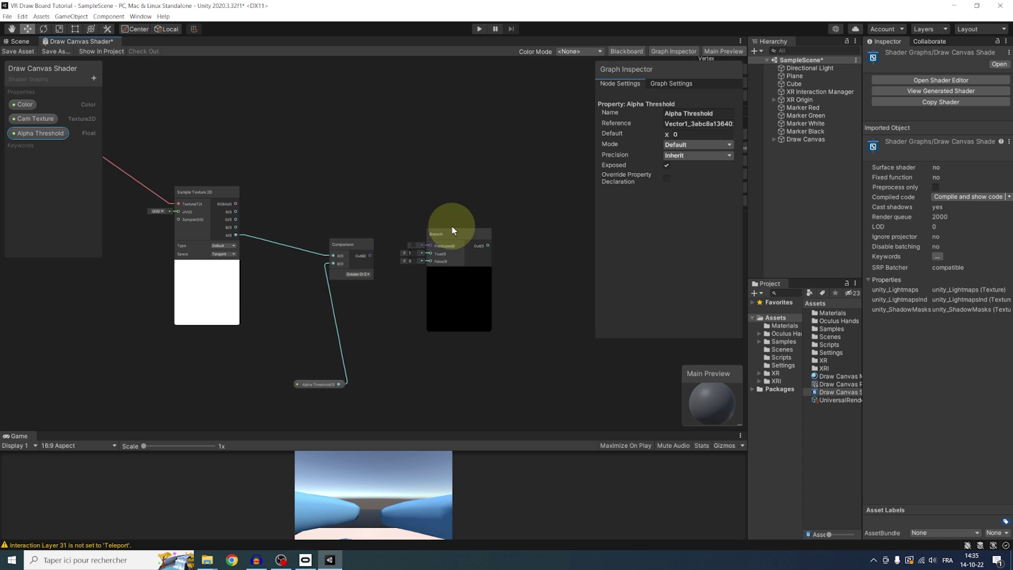
pyautogui.moveTo(371, 256); pyautogui.dragTo(426, 247)
pyautogui.scroll(-3, 410, 198)
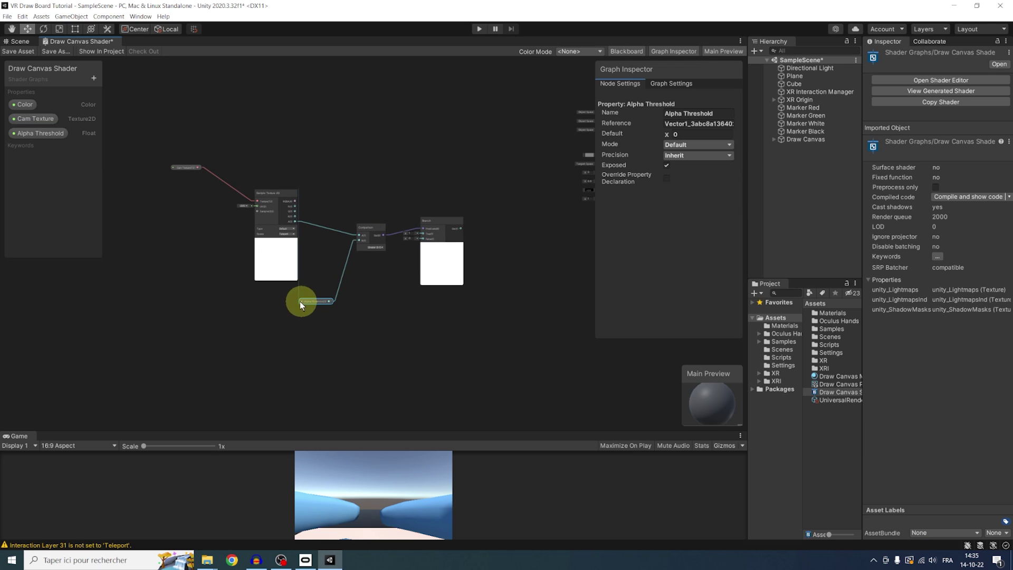
pyautogui.scroll(3, 306, 310)
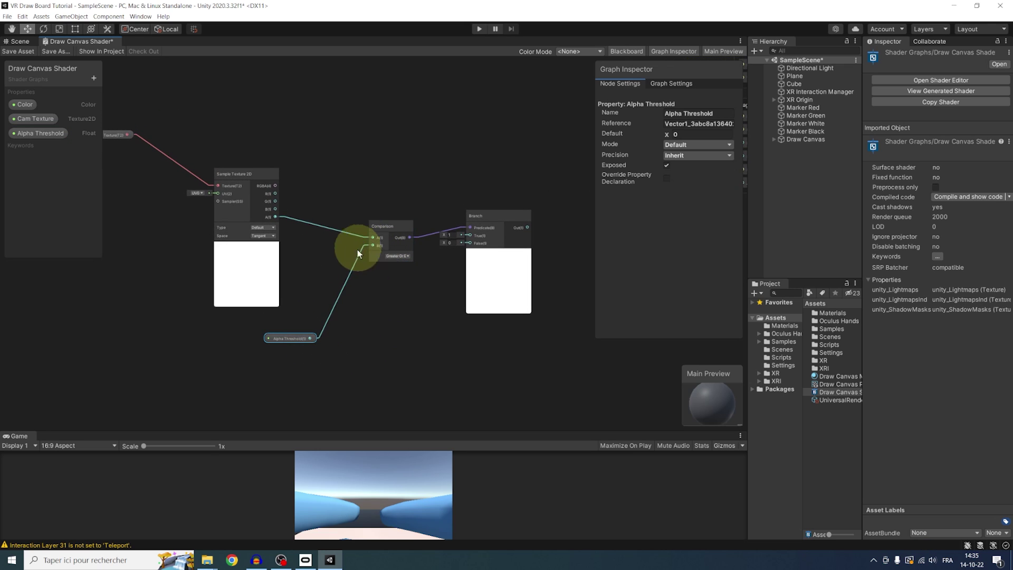
pyautogui.moveTo(408, 296); pyautogui.dragTo(292, 291, button='middle')
pyautogui.scroll(-2, 292, 292)
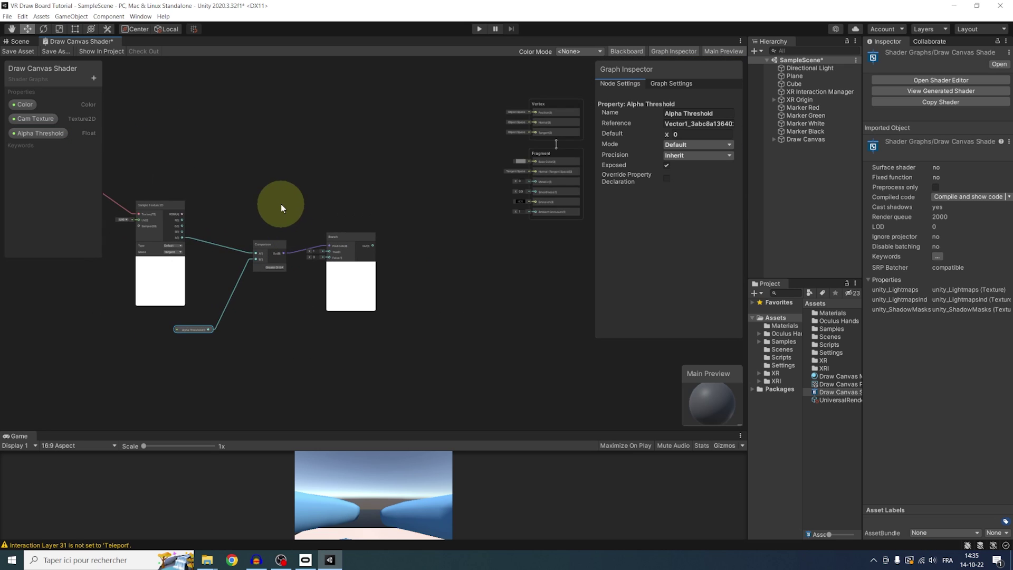
pyautogui.moveTo(182, 213); pyautogui.dragTo(327, 251)
pyautogui.scroll(3, 328, 251)
pyautogui.scroll(-3, 313, 265)
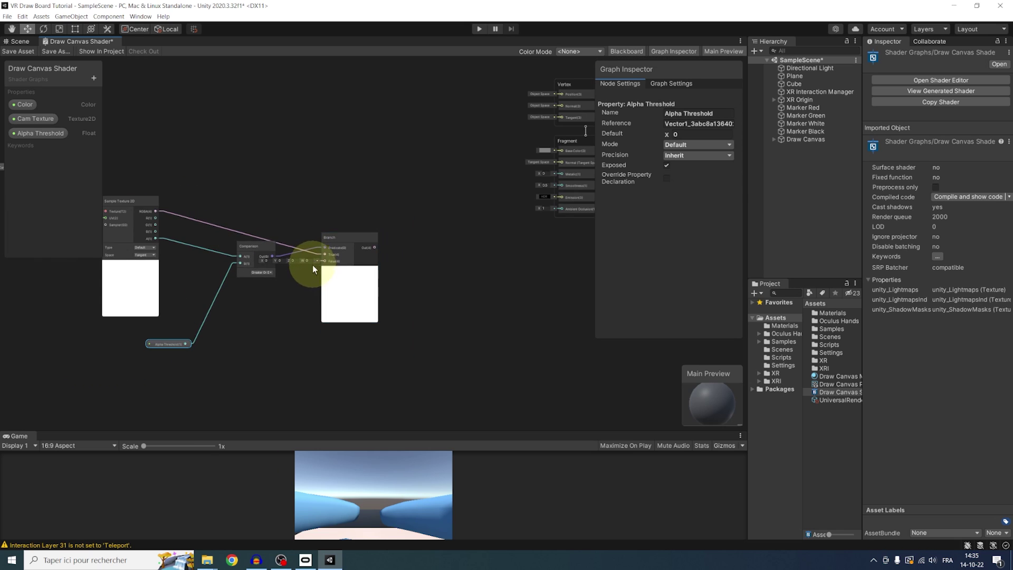
# - Add a Color property node, wire the Branch output to Fragment Base Color, and save
pyautogui.moveTo(27, 104); pyautogui.dragTo(257, 301)
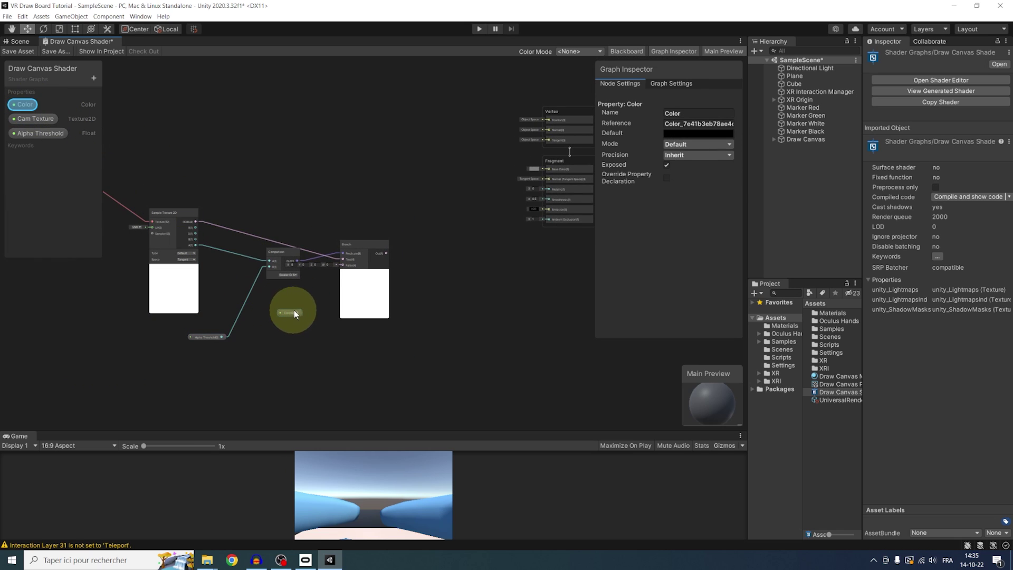
pyautogui.scroll(3, 356, 273)
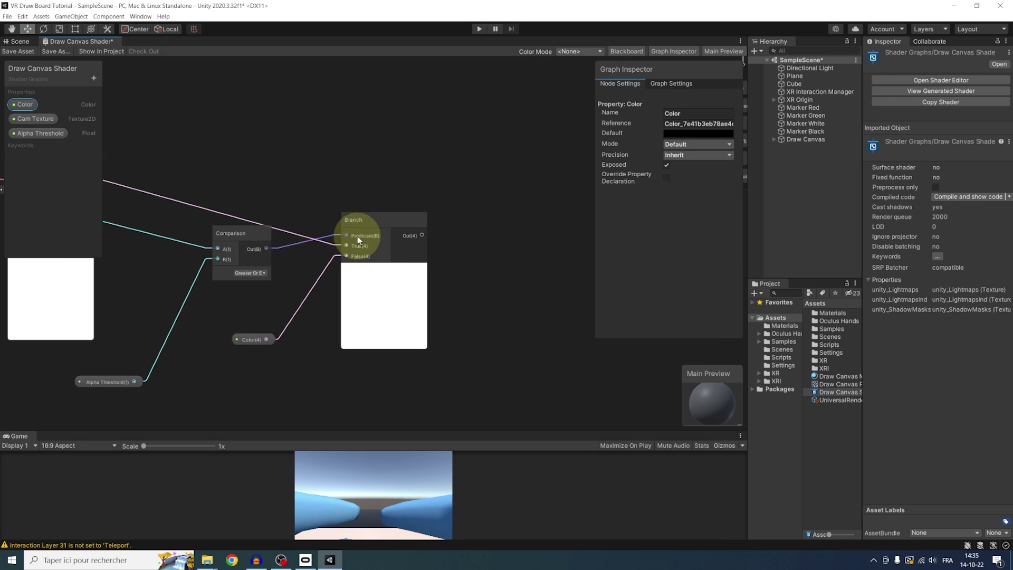
pyautogui.scroll(-5, 367, 338)
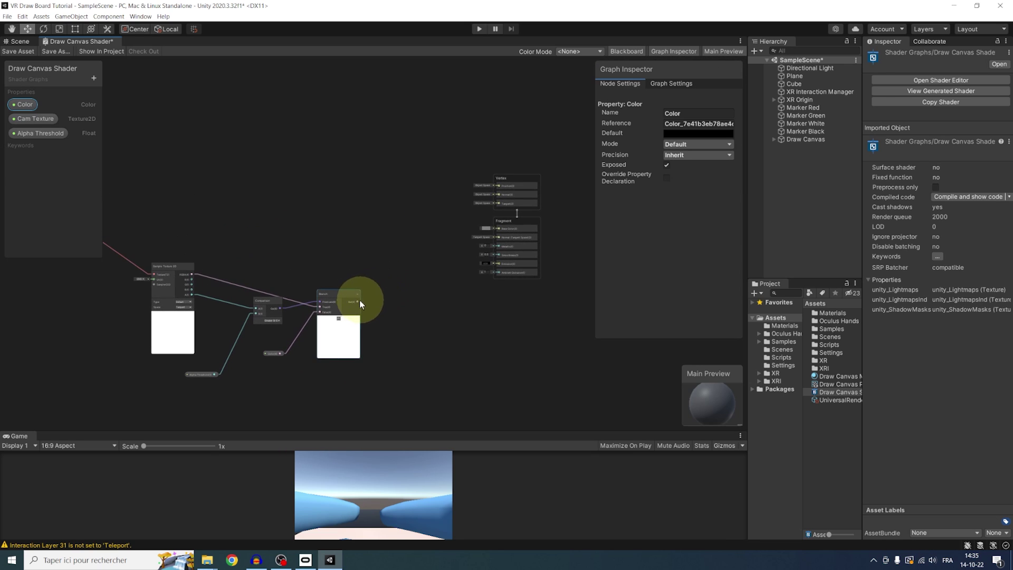
pyautogui.moveTo(359, 299); pyautogui.dragTo(374, 302)
pyautogui.moveTo(494, 227); pyautogui.dragTo(498, 226)
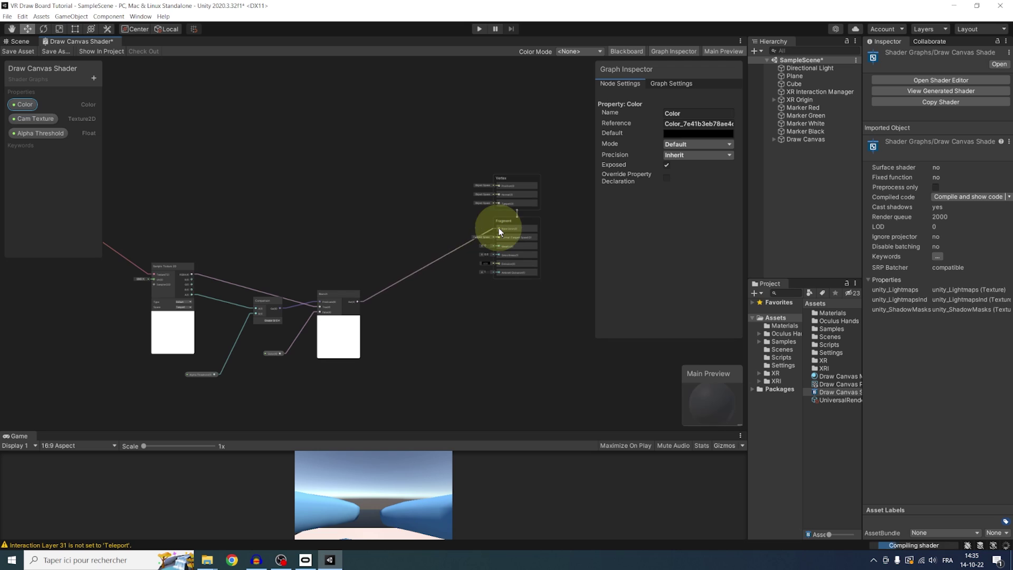
pyautogui.scroll(-2, 498, 227)
pyautogui.click(16, 51)
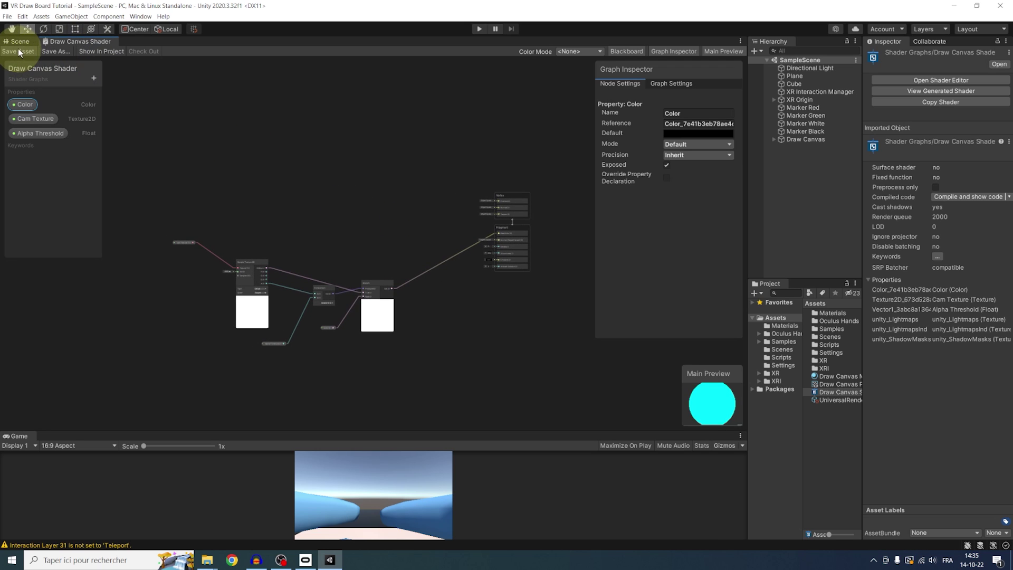
# - Assign Shader Graphs > Draw Canvas Shader to the Draw Canvas object's material
pyautogui.click(20, 41)
pyautogui.scroll(-2, 323, 298)
pyautogui.scroll(2, 388, 243)
pyautogui.click(407, 226)
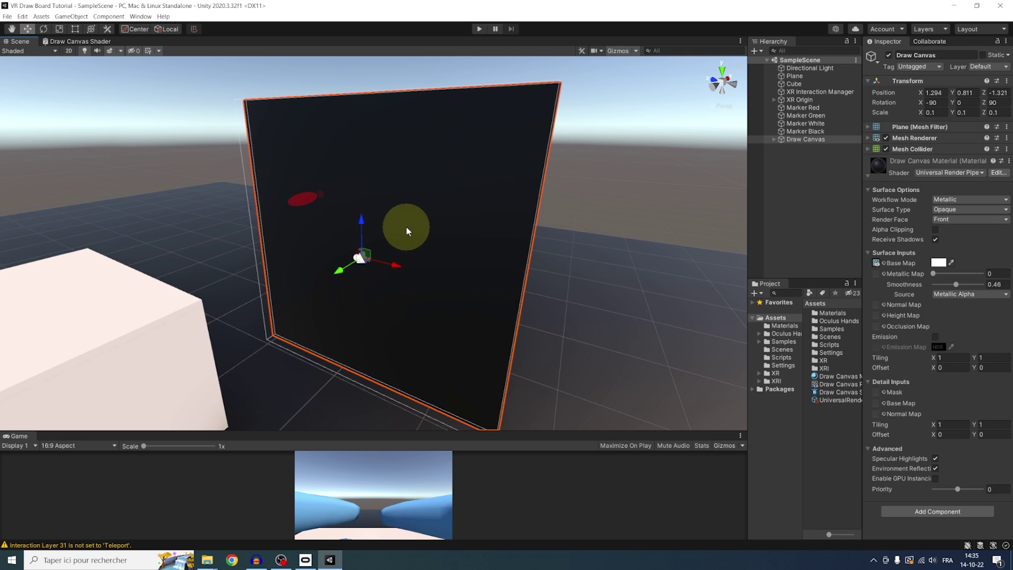
pyautogui.click(929, 172)
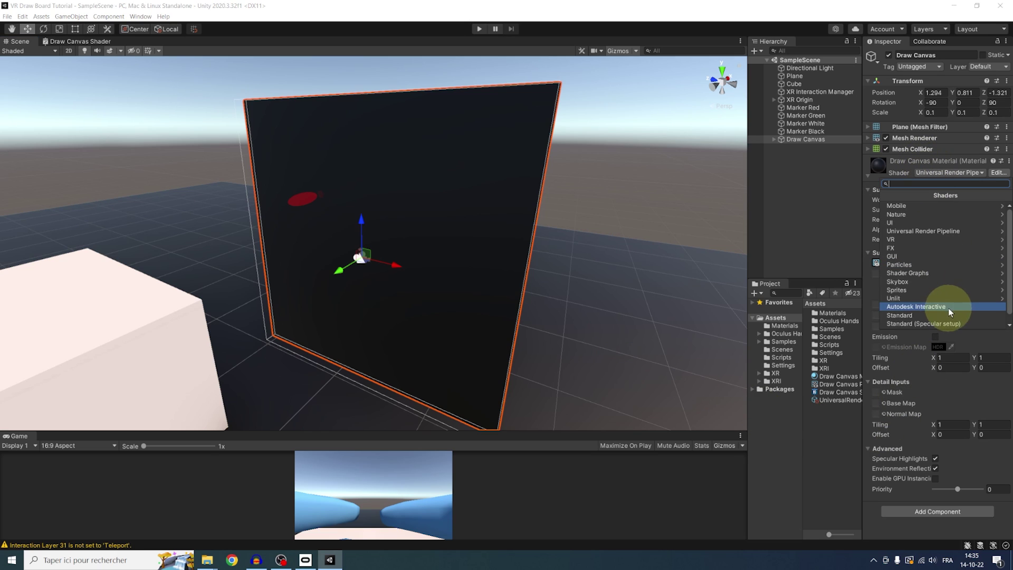
pyautogui.click(914, 273)
pyautogui.click(918, 223)
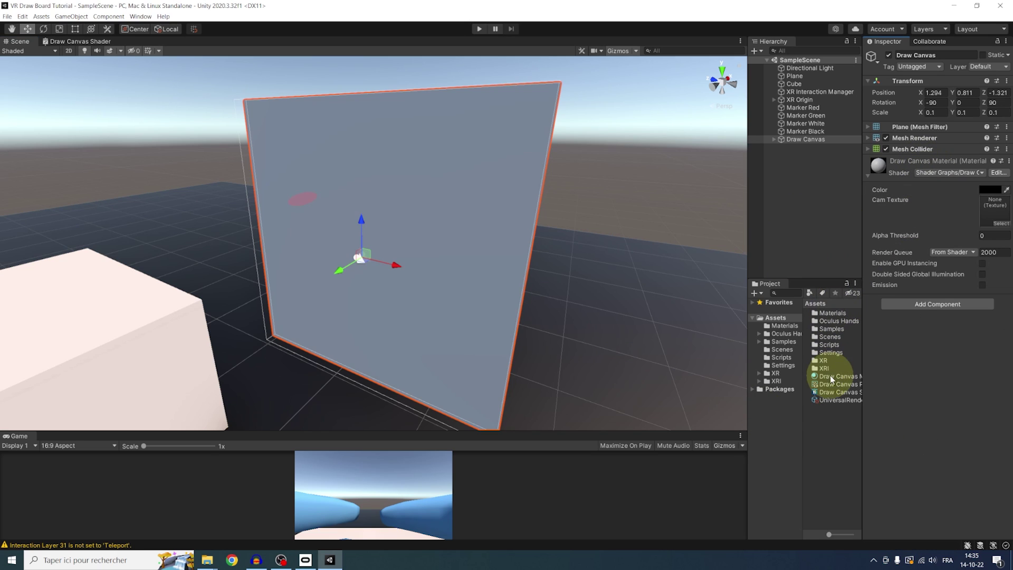
# - Set Cam Texture to the Draw Canvas render texture, Alpha Threshold 0.1, and draw a test loop
pyautogui.moveTo(830, 375); pyautogui.dragTo(988, 204)
pyautogui.scroll(-1, 539, 255)
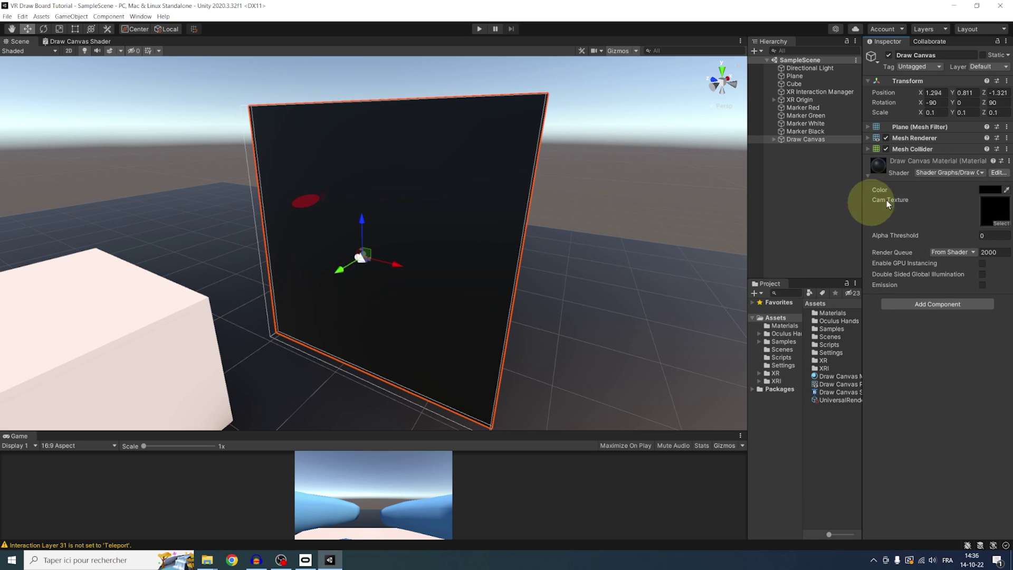
pyautogui.click(993, 236)
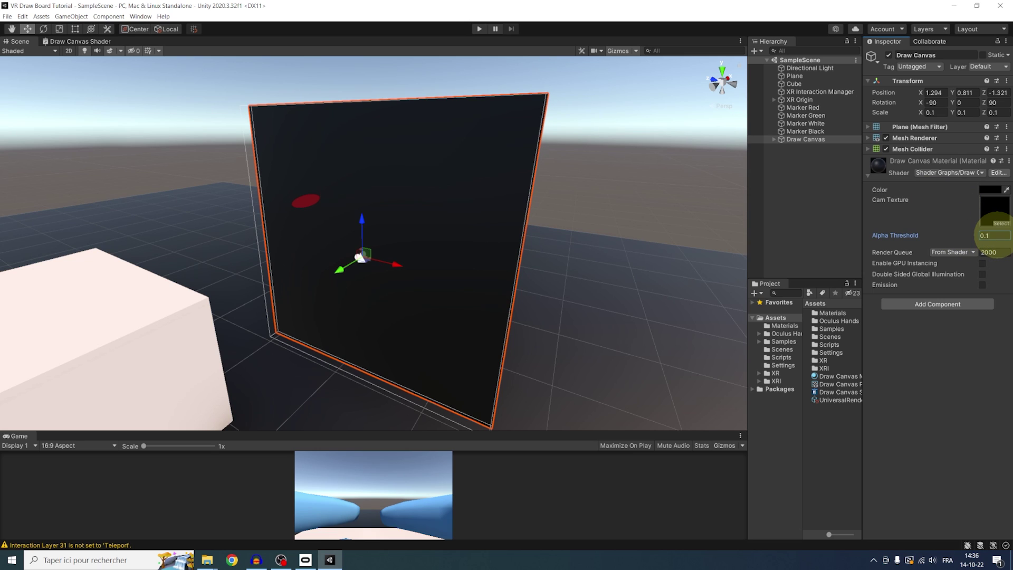
pyautogui.press('Return')
pyautogui.scroll(2, 495, 240)
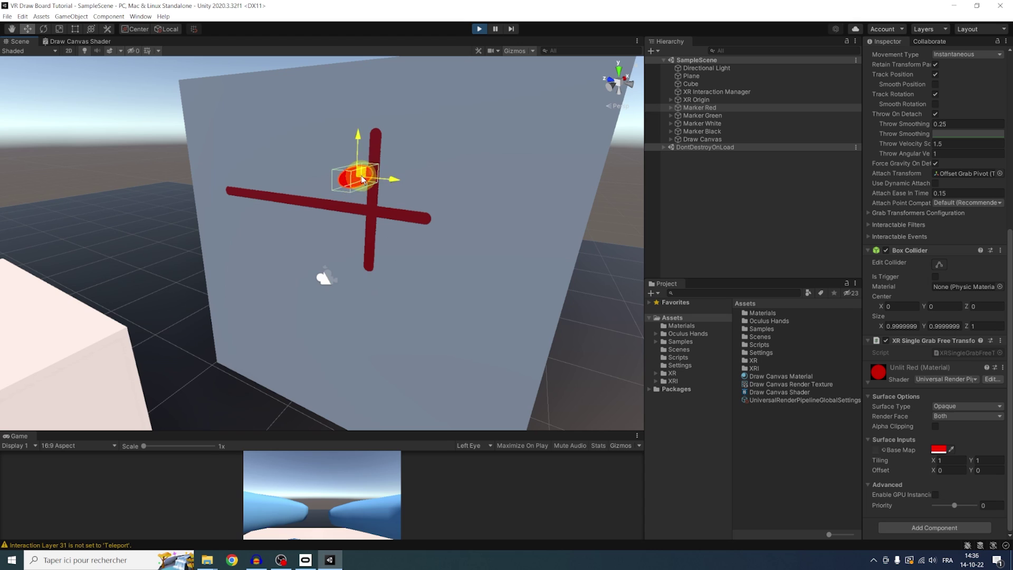
pyautogui.moveTo(362, 176)
pyautogui.mouseDown()
pyautogui.moveTo(299, 194)
pyautogui.moveTo(356, 213)
pyautogui.moveTo(423, 194)
pyautogui.moveTo(424, 240)
pyautogui.moveTo(331, 210)
pyautogui.moveTo(268, 155)
pyautogui.moveTo(239, 176)
pyautogui.moveTo(262, 146)
pyautogui.moveTo(344, 133)
pyautogui.moveTo(347, 175)
pyautogui.moveTo(437, 158)
pyautogui.mouseUp()
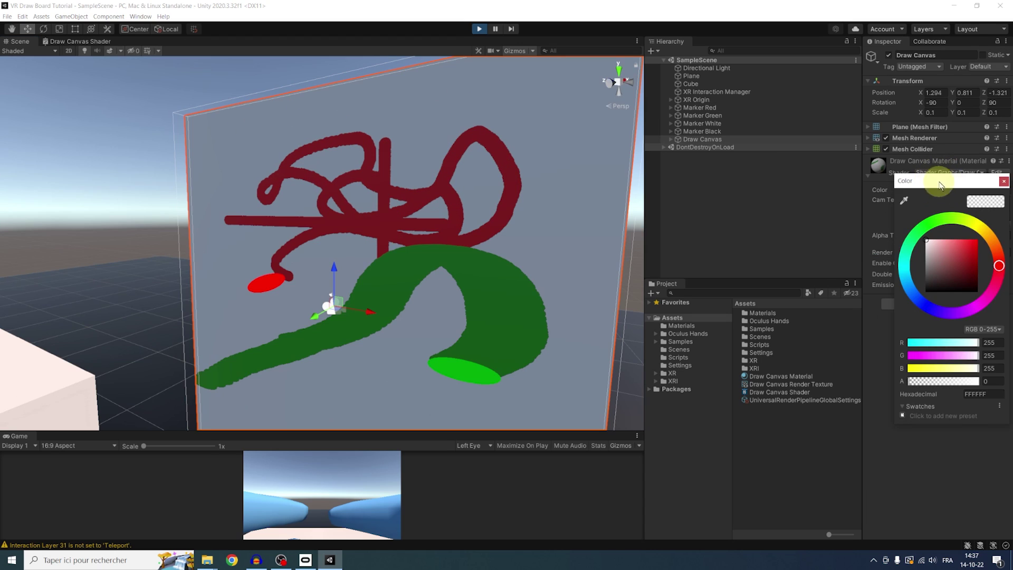
# - Set the Draw Canvas material's Color to black (000000)
pyautogui.moveTo(928, 153); pyautogui.dragTo(681, 194)
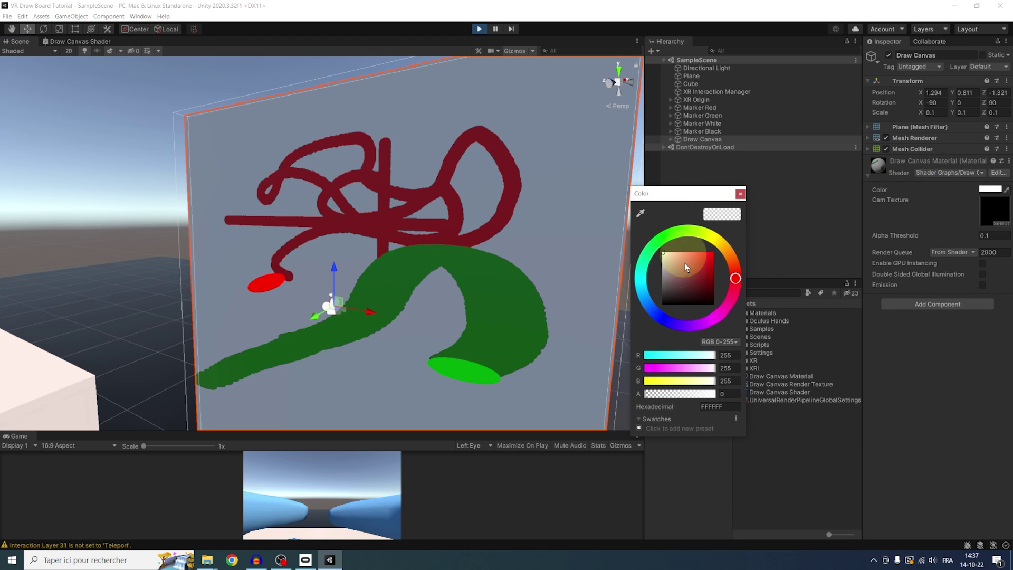
pyautogui.moveTo(684, 263)
pyautogui.mouseDown()
pyautogui.moveTo(695, 284)
pyautogui.moveTo(719, 252)
pyautogui.moveTo(639, 237)
pyautogui.moveTo(641, 319)
pyautogui.moveTo(643, 252)
pyautogui.moveTo(632, 331)
pyautogui.moveTo(626, 236)
pyautogui.moveTo(706, 325)
pyautogui.mouseUp()
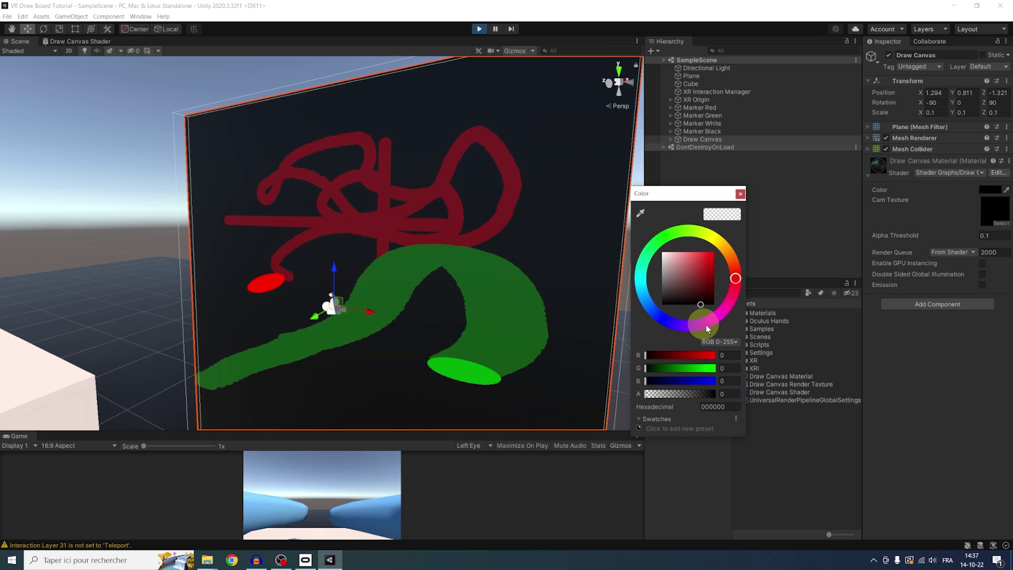
# - Switch the Draw Canvas Shader's Graph Settings surface to Transparent
pyautogui.click(577, 86)
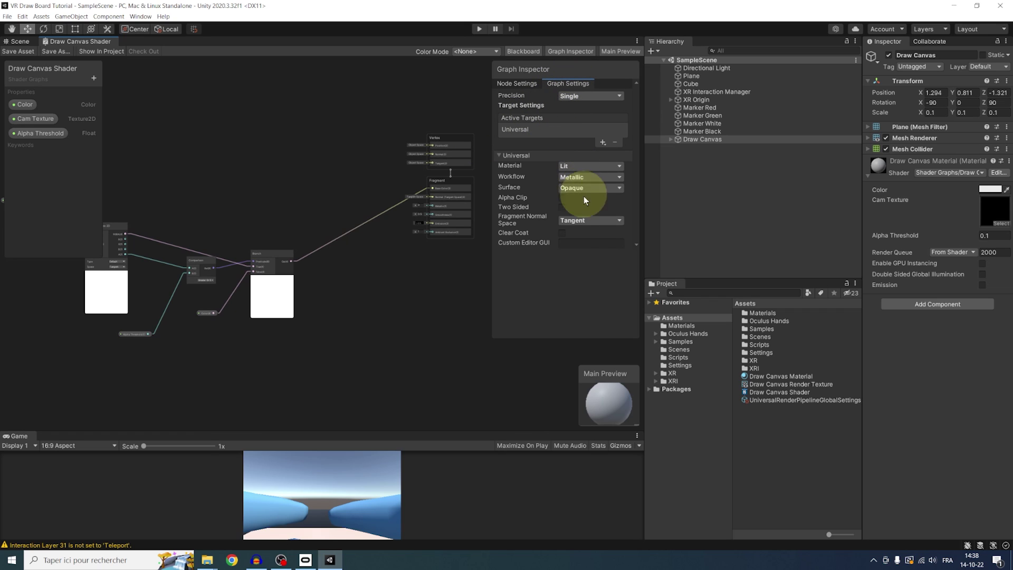
pyautogui.click(585, 208)
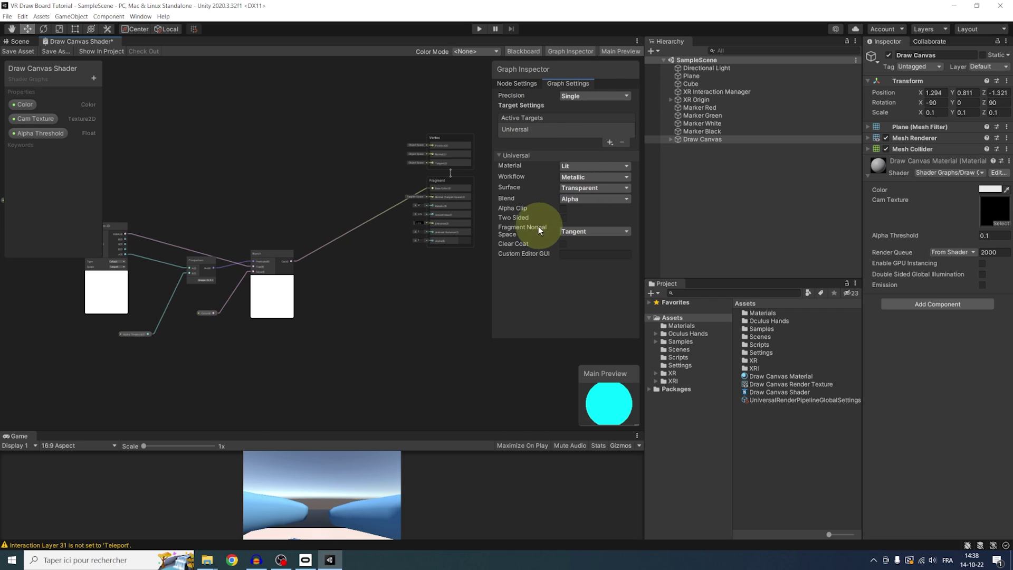
pyautogui.moveTo(413, 264); pyautogui.dragTo(396, 272, button='middle')
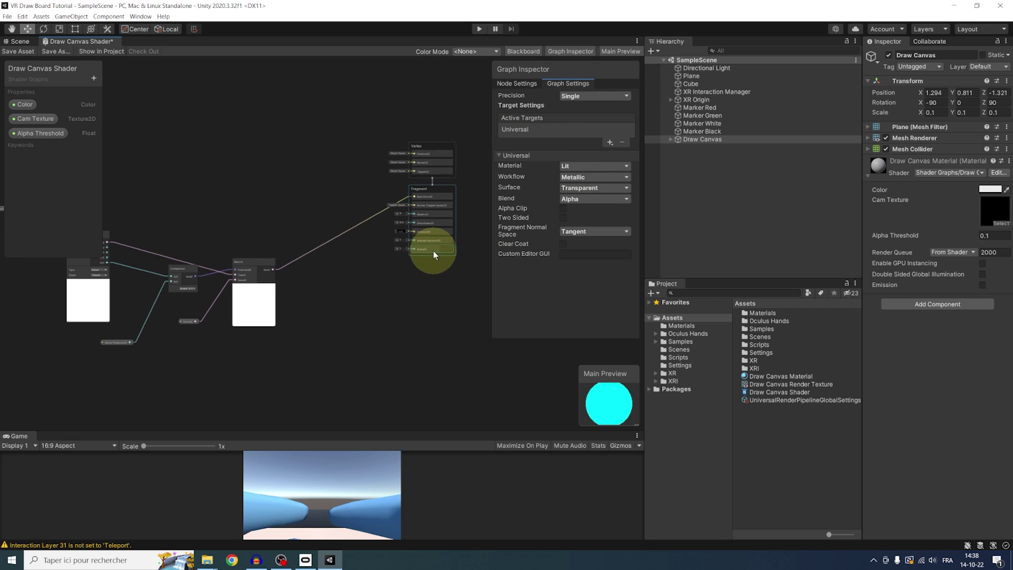
pyautogui.scroll(1, 294, 254)
# - Add a Split node fed by the Branch output, then lower the canvas colour alpha to 187
pyautogui.rightClick(294, 283)
pyautogui.click(319, 289)
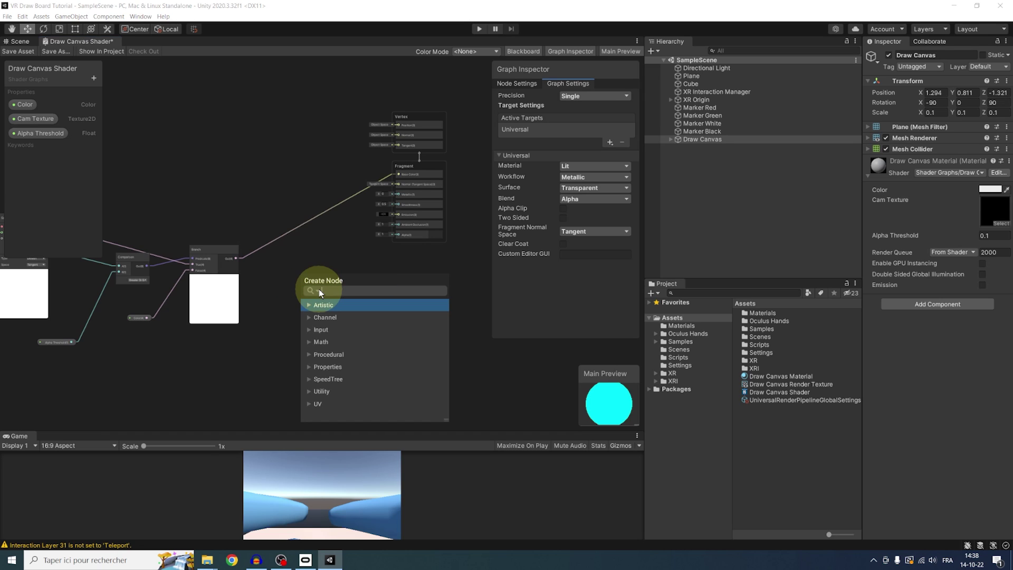
pyautogui.write('split')
pyautogui.press('Return')
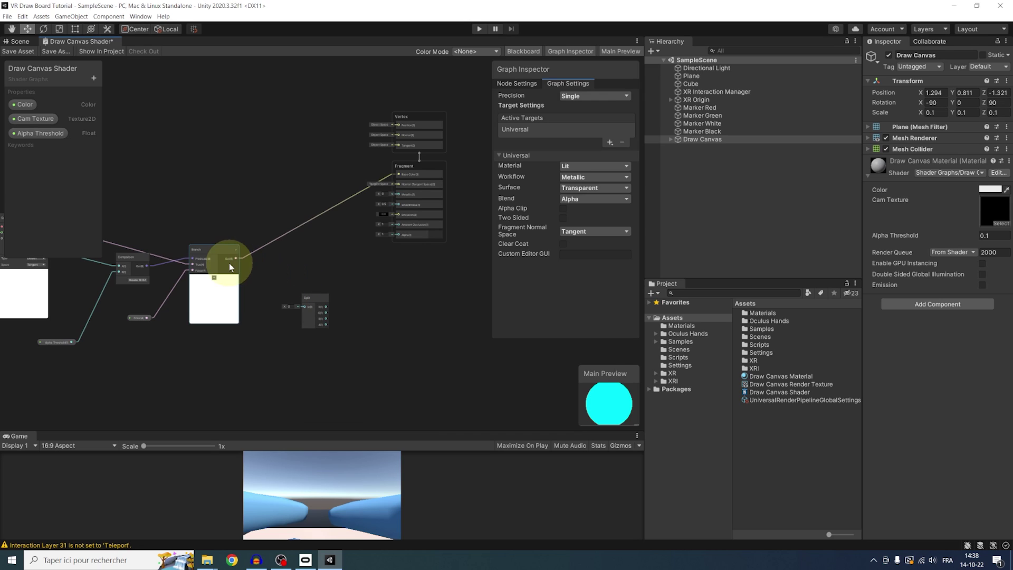
pyautogui.moveTo(236, 258); pyautogui.dragTo(298, 271)
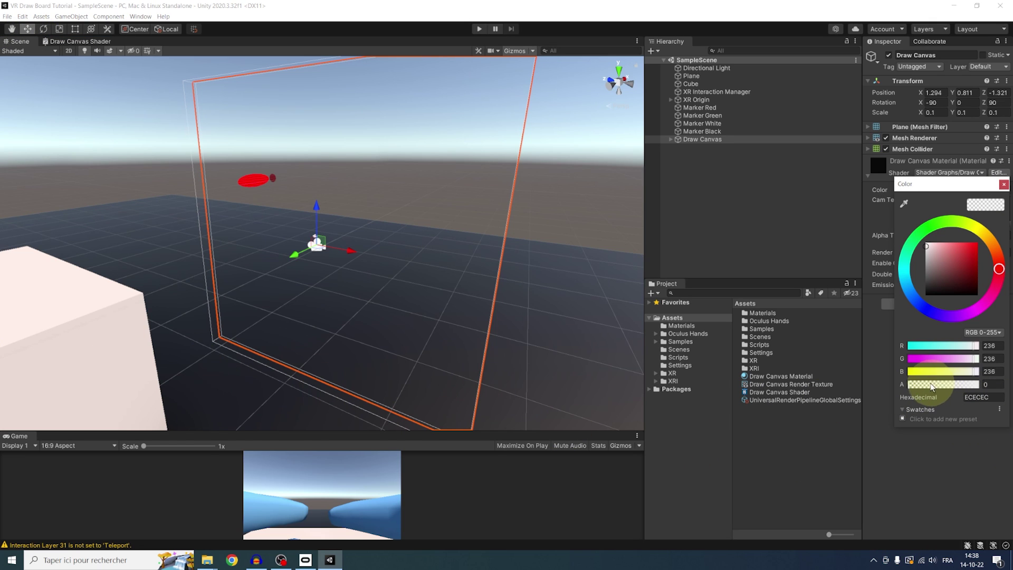
pyautogui.moveTo(927, 385); pyautogui.dragTo(998, 369)
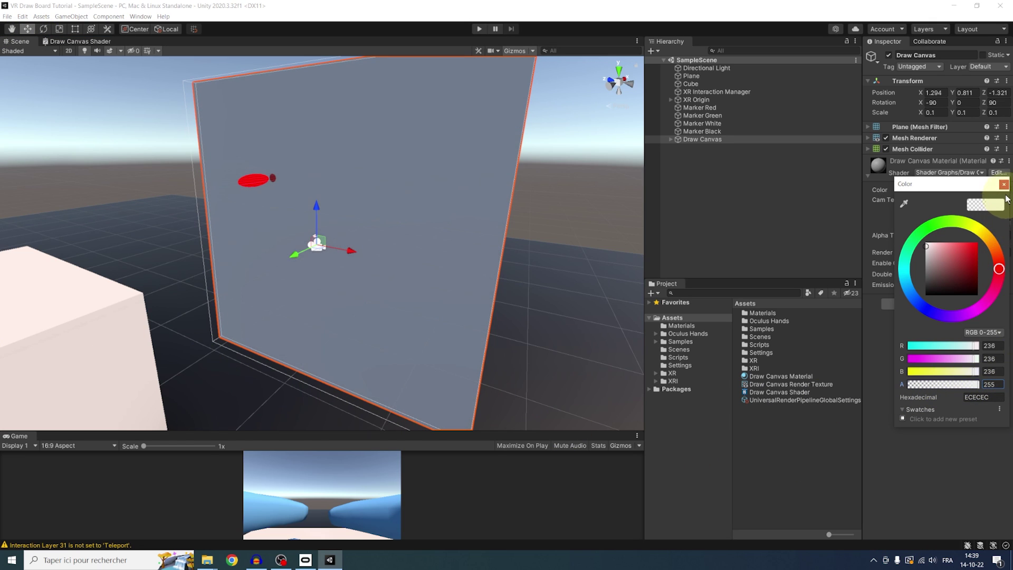
# - Close the colour picker, enter Play mode and select Marker Red
pyautogui.click(1004, 185)
pyautogui.click(478, 31)
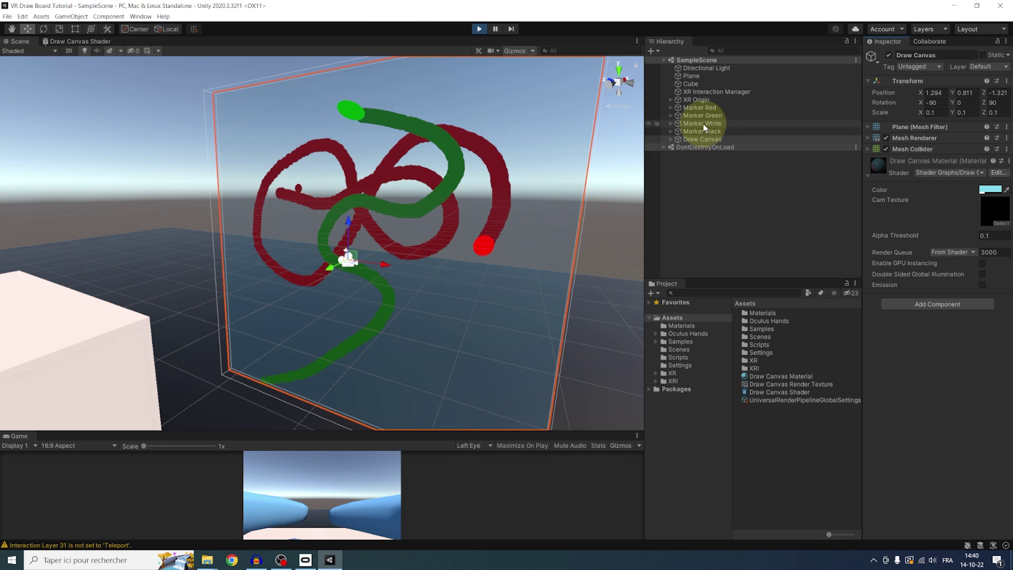
pyautogui.click(700, 107)
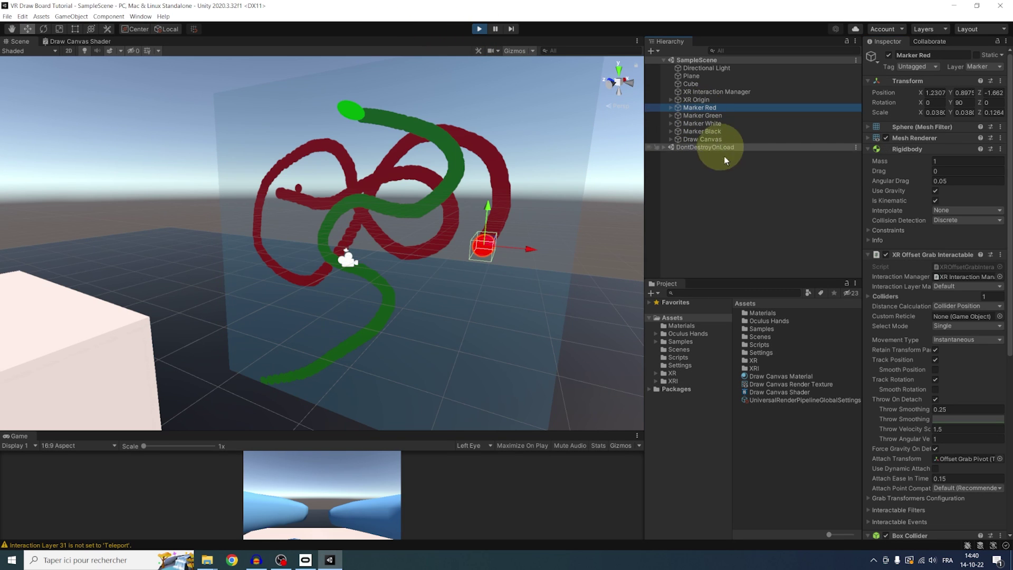
pyautogui.scroll(-10, 909, 359)
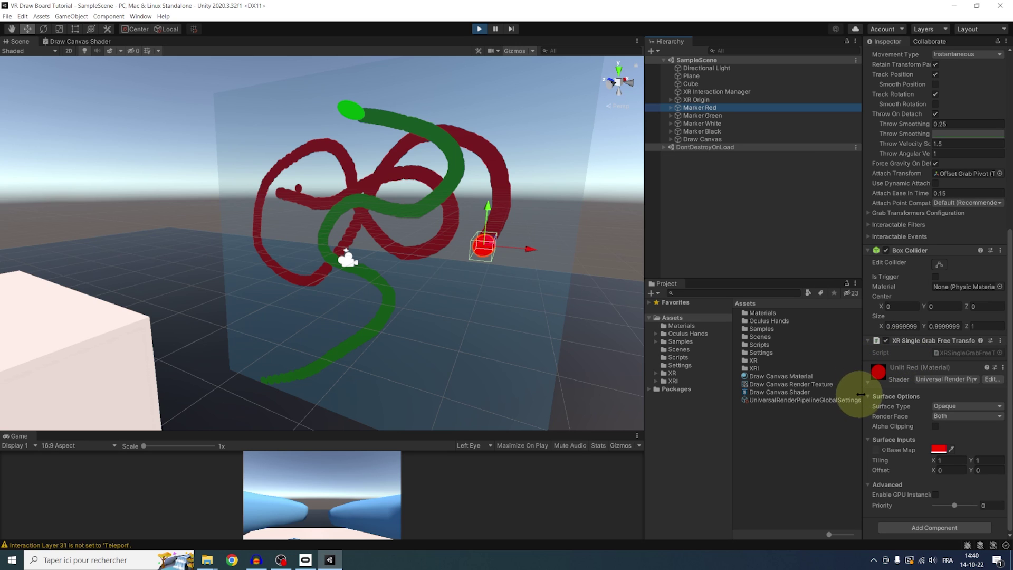
pyautogui.moveTo(861, 395); pyautogui.dragTo(726, 392)
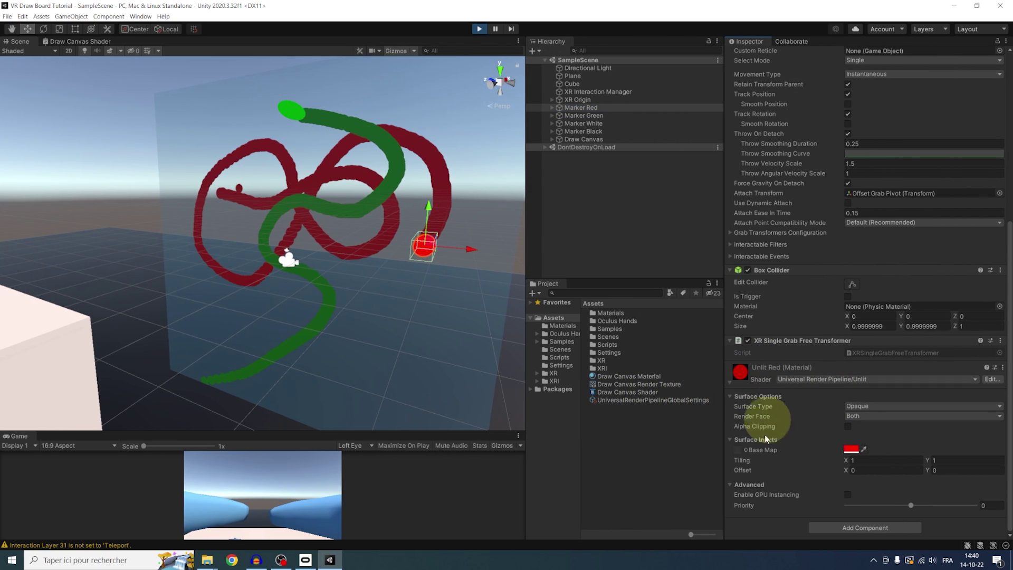
# - Lower Marker Red's Base Map alpha to 116 and paint a translucent red loop
pyautogui.click(850, 451)
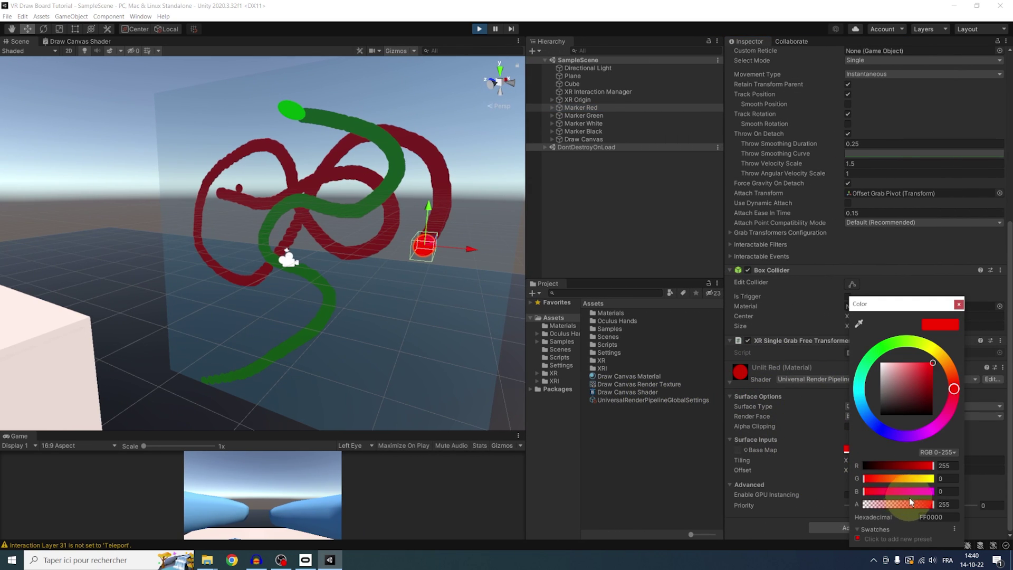
pyautogui.moveTo(888, 507); pyautogui.dragTo(898, 504)
pyautogui.click(958, 304)
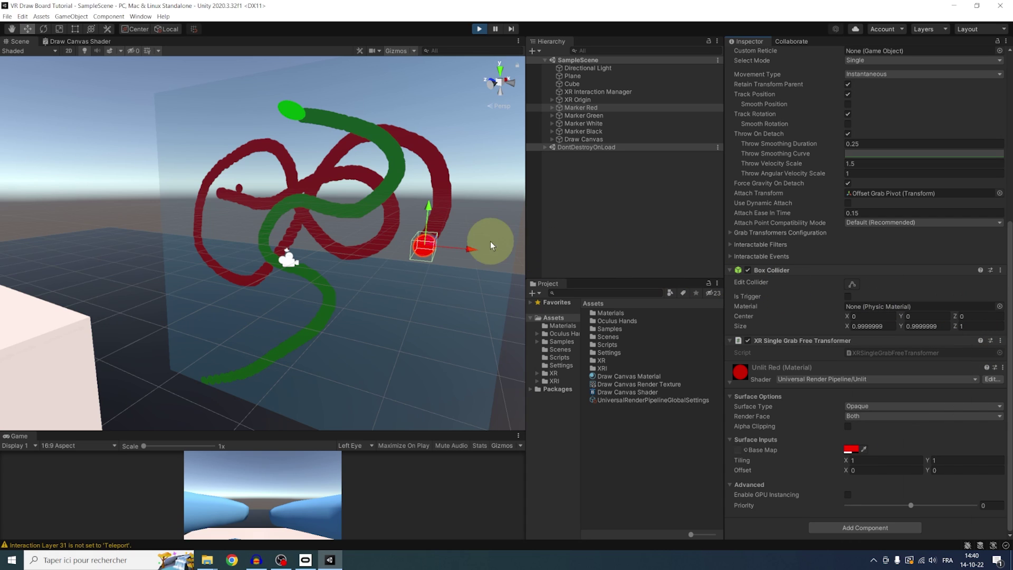
pyautogui.moveTo(429, 254)
pyautogui.mouseDown()
pyautogui.moveTo(388, 295)
pyautogui.moveTo(460, 313)
pyautogui.moveTo(440, 273)
pyautogui.moveTo(450, 295)
pyautogui.moveTo(393, 308)
pyautogui.moveTo(406, 297)
pyautogui.moveTo(400, 267)
pyautogui.moveTo(420, 272)
pyautogui.moveTo(377, 289)
pyautogui.mouseUp()
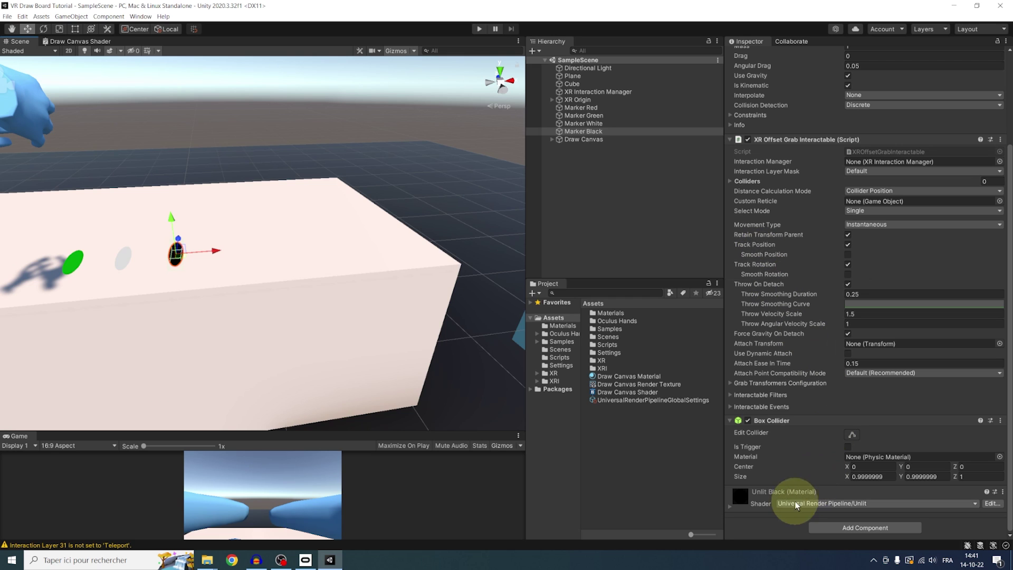
# - Set Marker Black's Base Map colour alpha to 0 and test erasing on the board
pyautogui.click(756, 495)
pyautogui.click(851, 449)
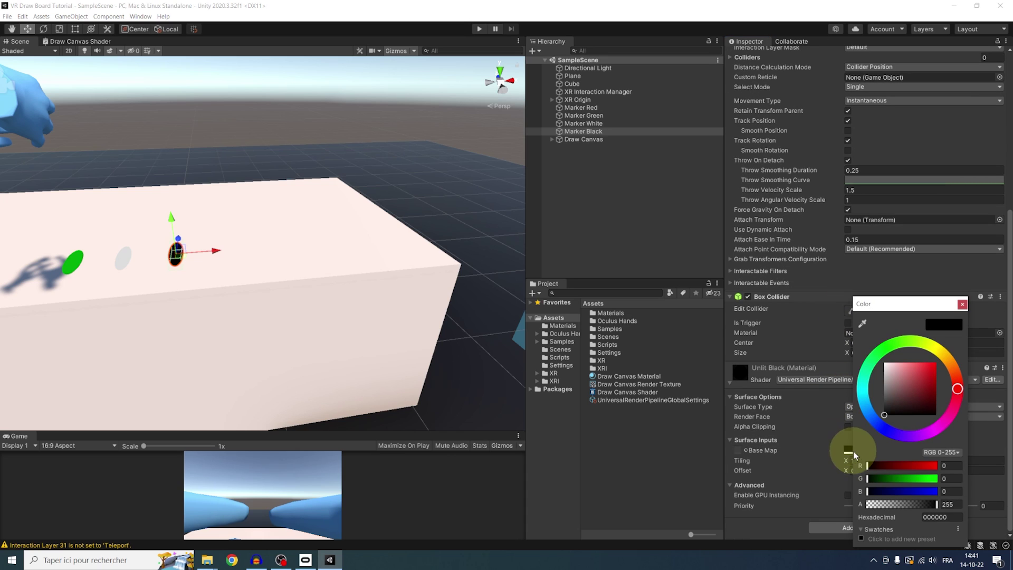
pyautogui.moveTo(937, 504); pyautogui.dragTo(840, 507)
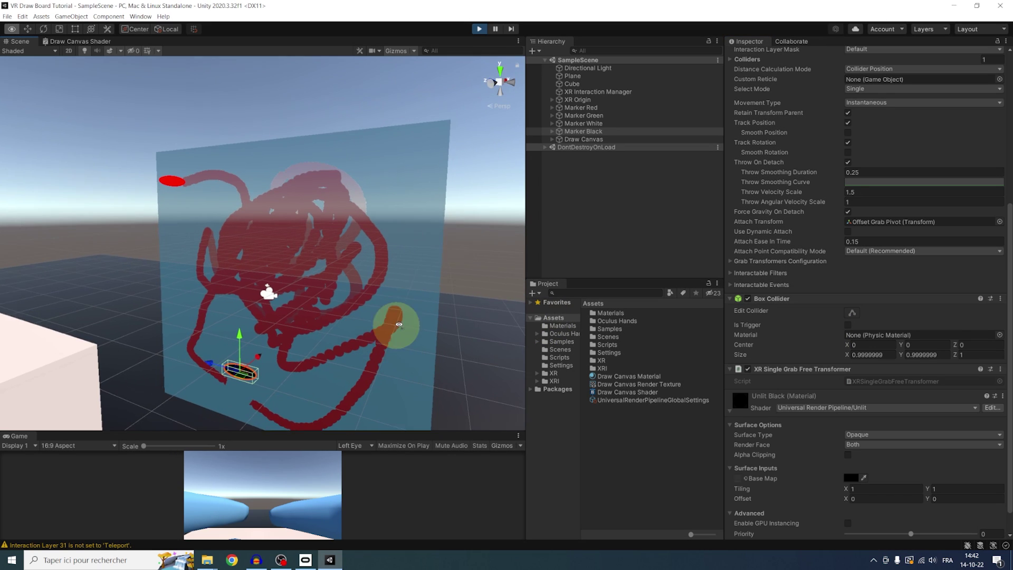
pyautogui.keyDown('alt'); pyautogui.moveTo(399, 324); pyautogui.dragTo(390, 330); pyautogui.keyUp('alt')
pyautogui.moveTo(238, 372)
pyautogui.mouseDown()
pyautogui.moveTo(227, 364)
pyautogui.moveTo(306, 269)
pyautogui.moveTo(281, 362)
pyautogui.moveTo(267, 226)
pyautogui.moveTo(364, 190)
pyautogui.moveTo(253, 214)
pyautogui.moveTo(291, 362)
pyautogui.mouseUp()
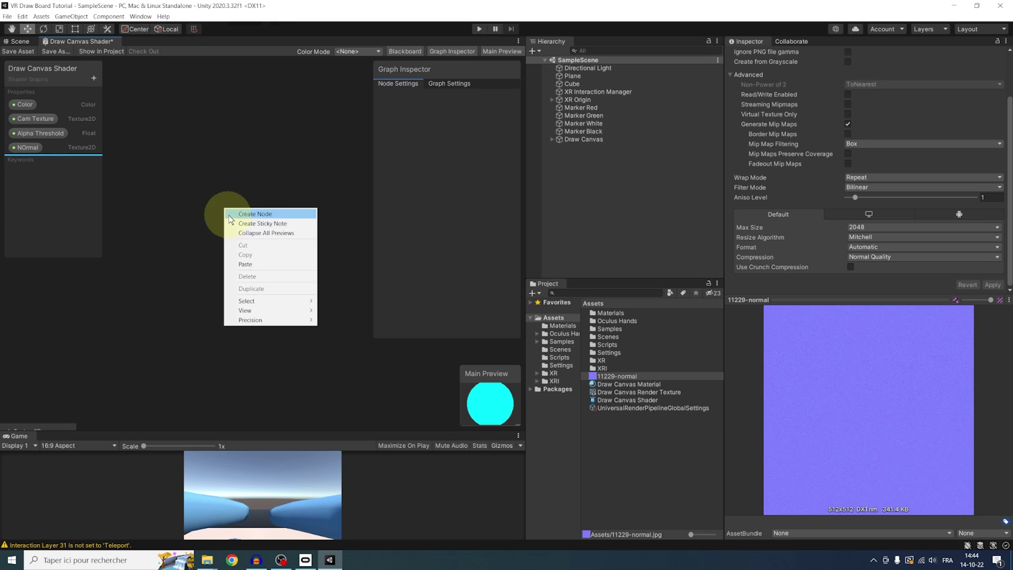
# - Add a Sample Texture 2D node using the NOrmal property, set its type to Normal, and save the graph
pyautogui.click(229, 214)
pyautogui.write('tex')
pyautogui.scroll(-2, 299, 294)
pyautogui.click(267, 267)
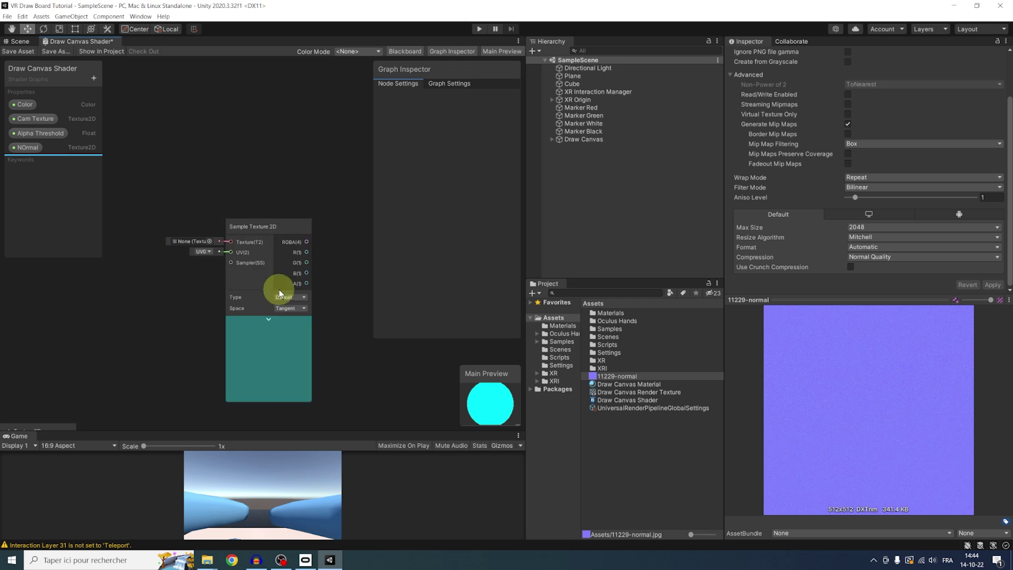
pyautogui.scroll(-3, 275, 289)
pyautogui.click(172, 240)
pyautogui.moveTo(294, 273); pyautogui.dragTo(183, 249, button='middle')
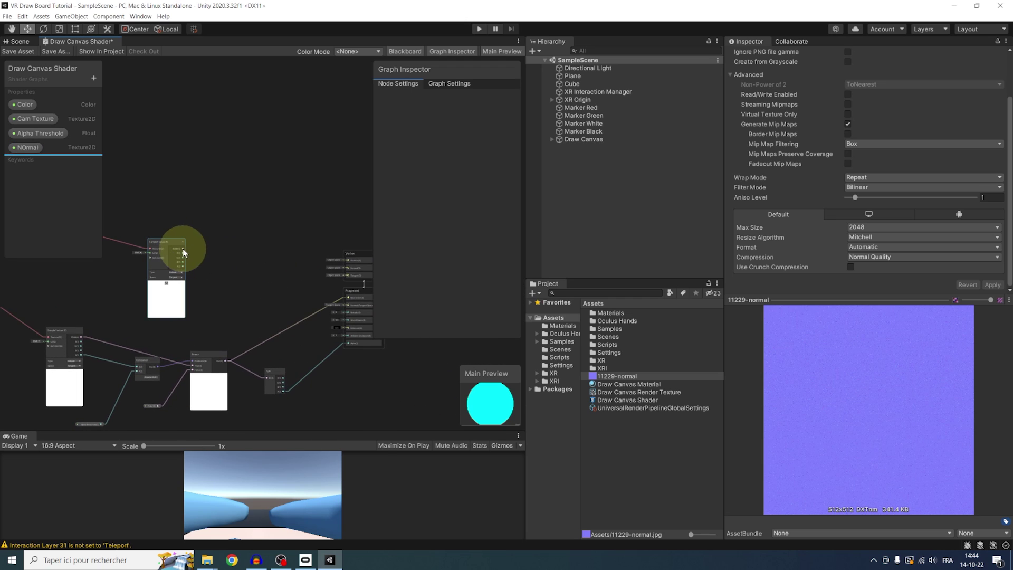
pyautogui.scroll(8, 320, 294)
pyautogui.click(232, 242)
pyautogui.click(233, 253)
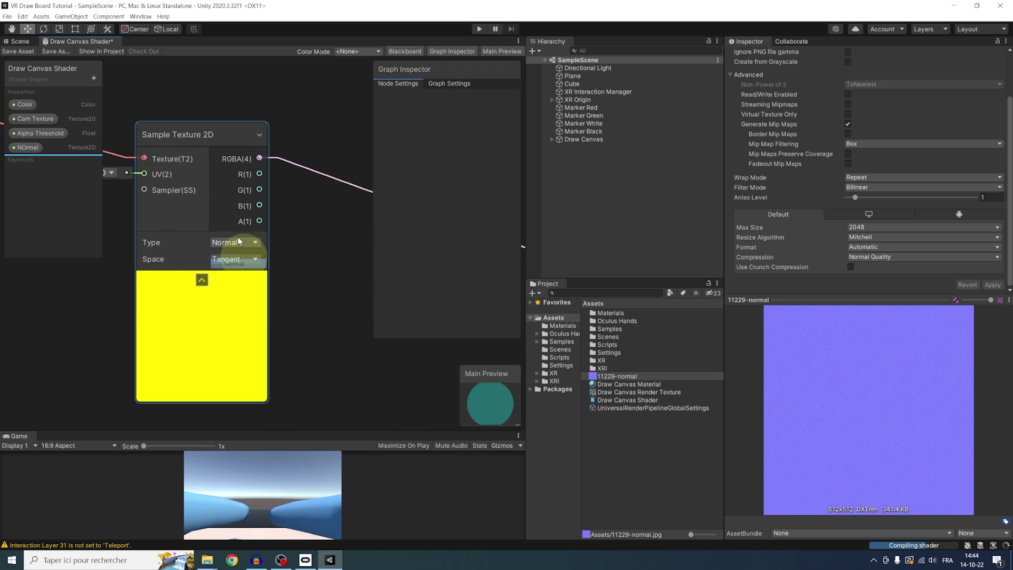
pyautogui.click(15, 55)
# - Set the 7748-normal texture's Texture Type to Normal map and apply it
pyautogui.click(20, 41)
pyautogui.click(303, 337)
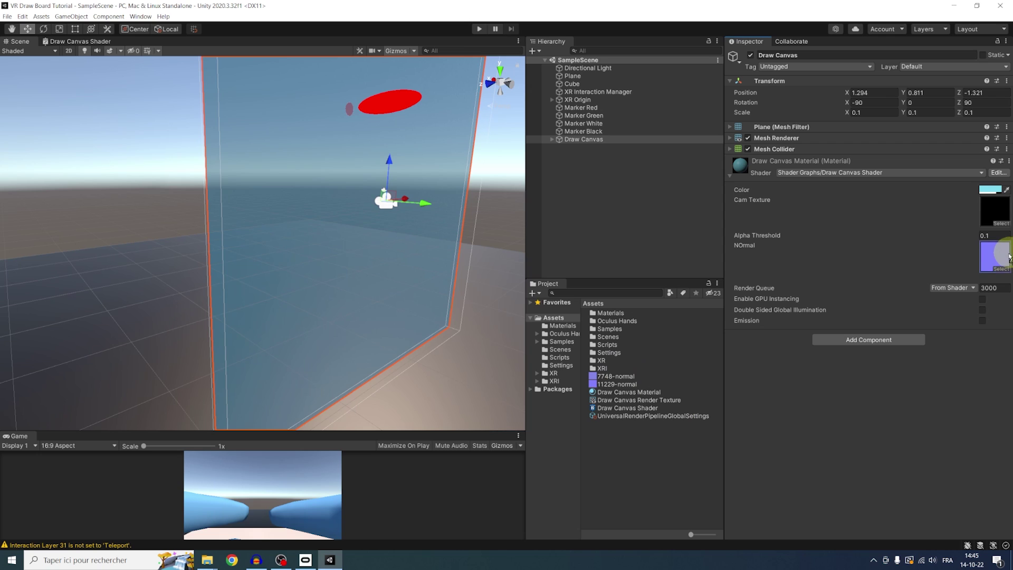
pyautogui.click(615, 376)
pyautogui.click(891, 83)
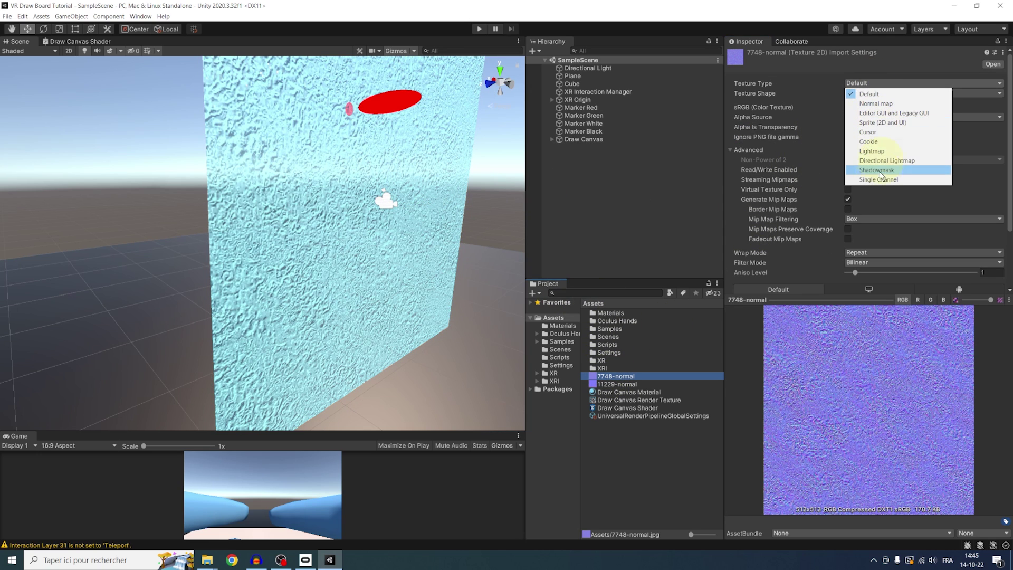
pyautogui.click(876, 103)
pyautogui.click(990, 290)
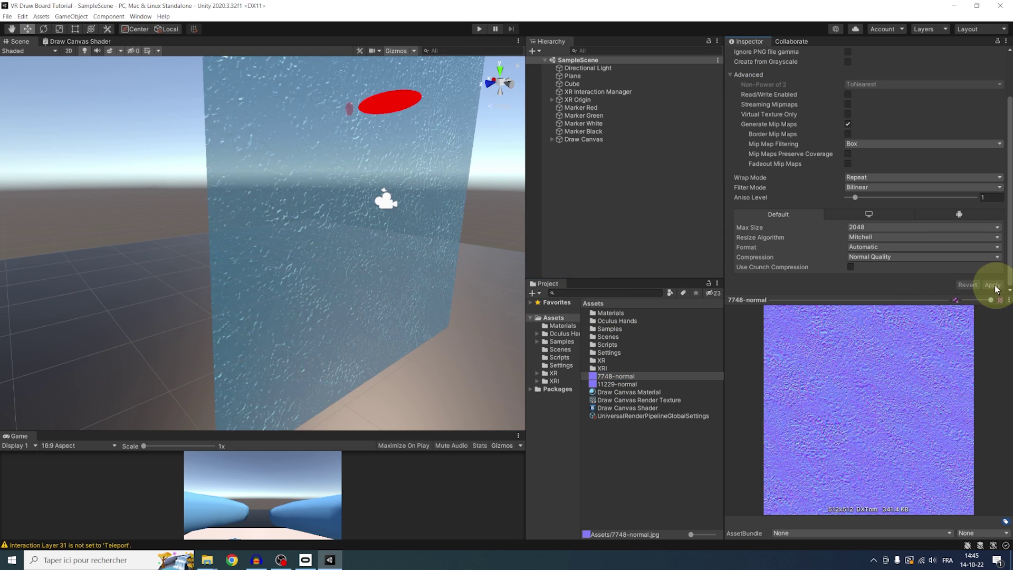
# - Set the Draw Canvas material colour to 004E61 with alpha 147
pyautogui.click(294, 311)
pyautogui.click(991, 189)
pyautogui.moveTo(928, 381); pyautogui.dragTo(913, 382)
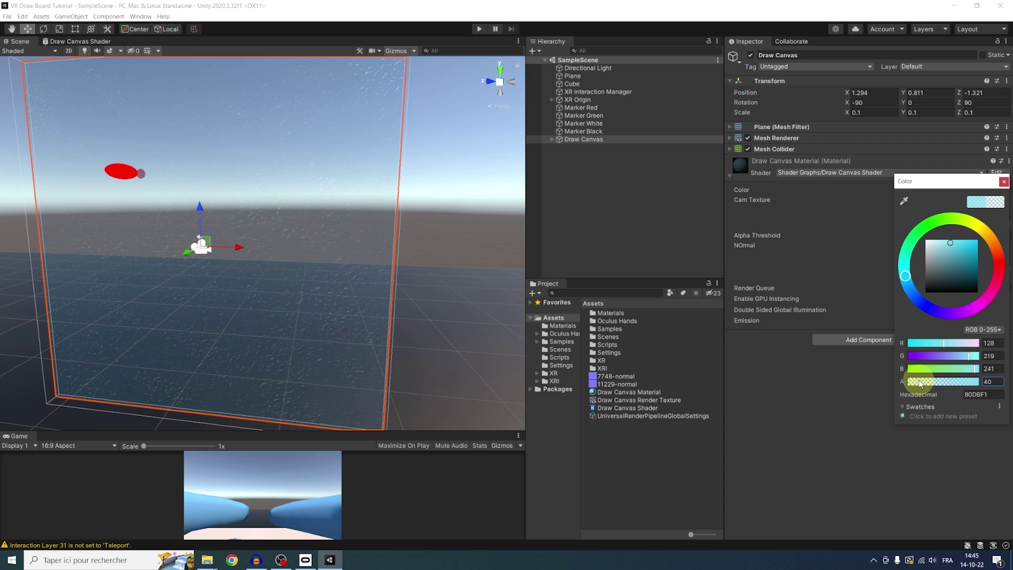
pyautogui.moveTo(937, 270); pyautogui.dragTo(993, 272)
pyautogui.moveTo(933, 386); pyautogui.dragTo(947, 381)
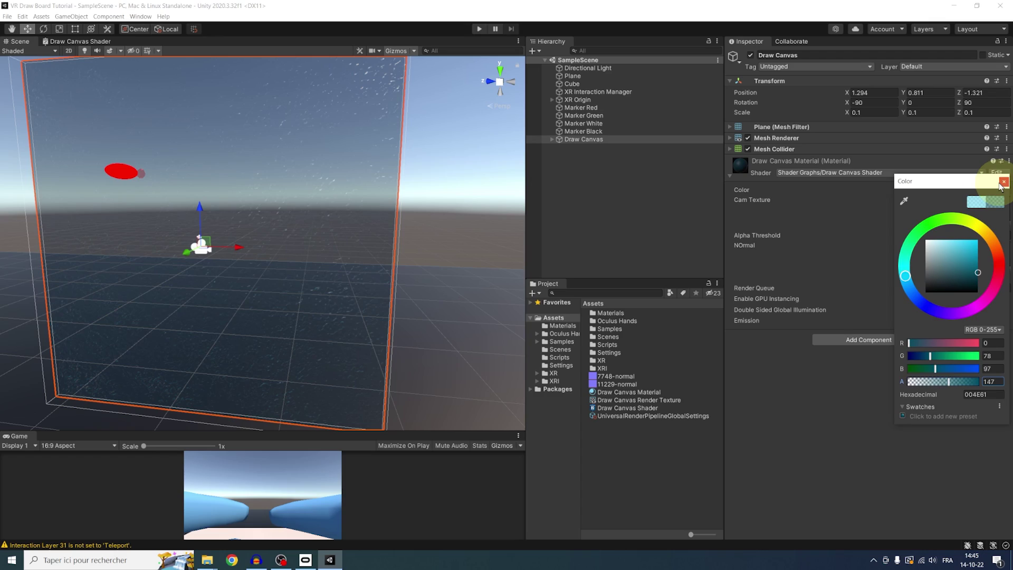